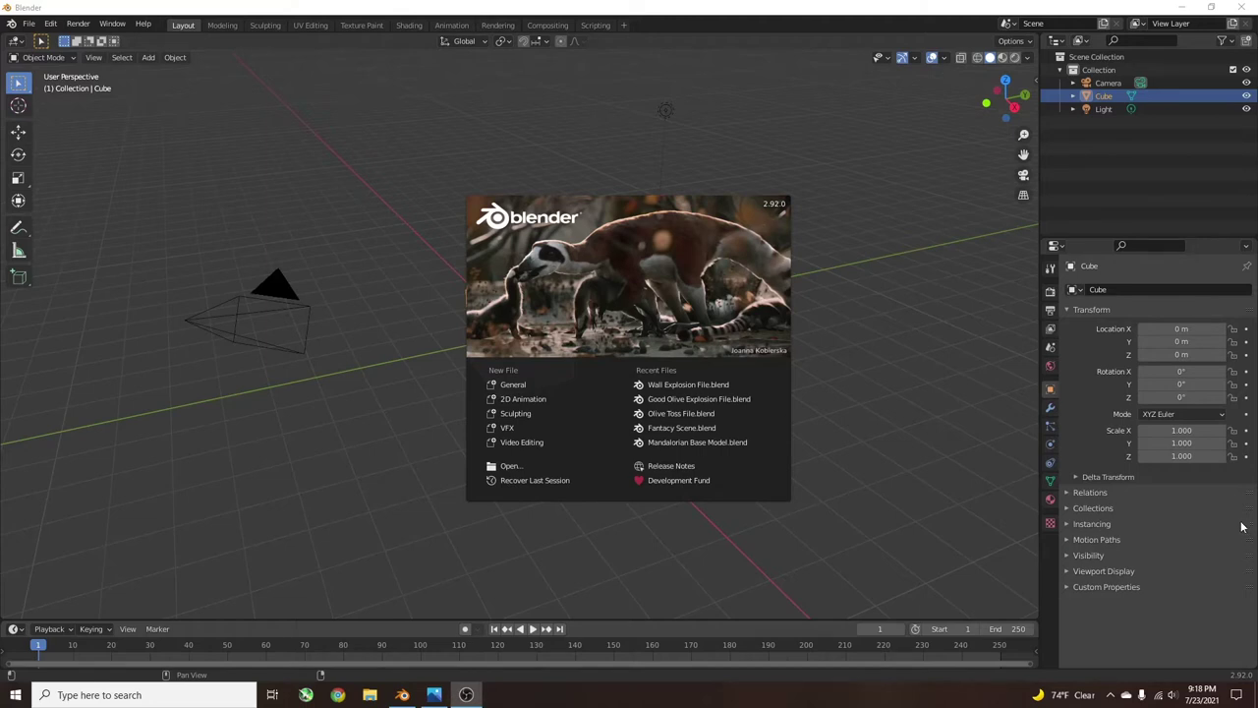
Step: Open the Compositing workspace and enable node use for the scene
{"action": "left_click", "coordinate": [952, 374]}
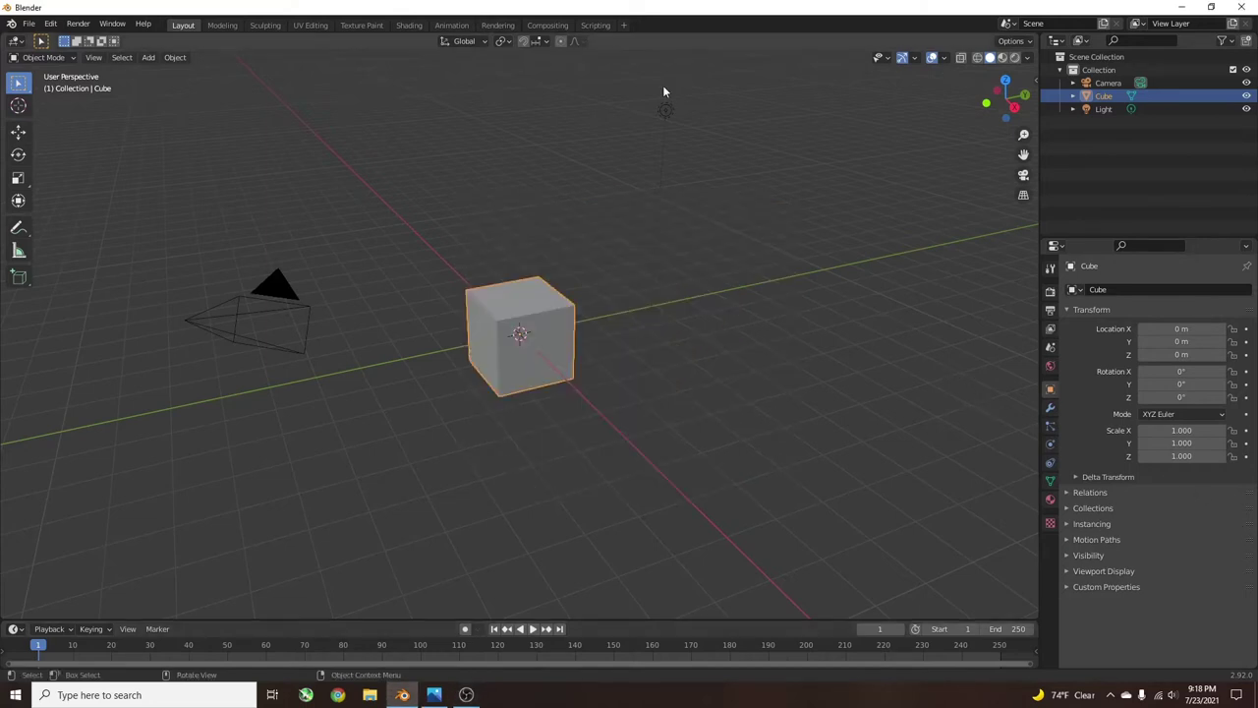
{"action": "left_click", "coordinate": [550, 25]}
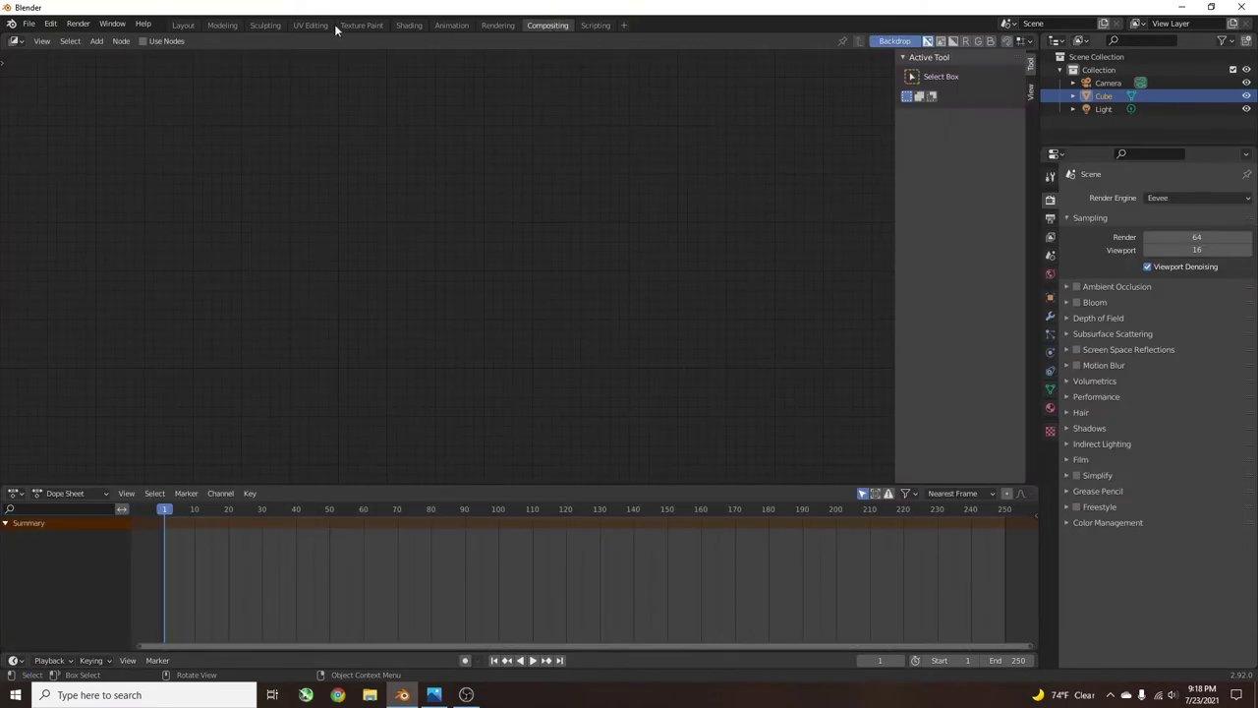
{"action": "left_click", "coordinate": [143, 41]}
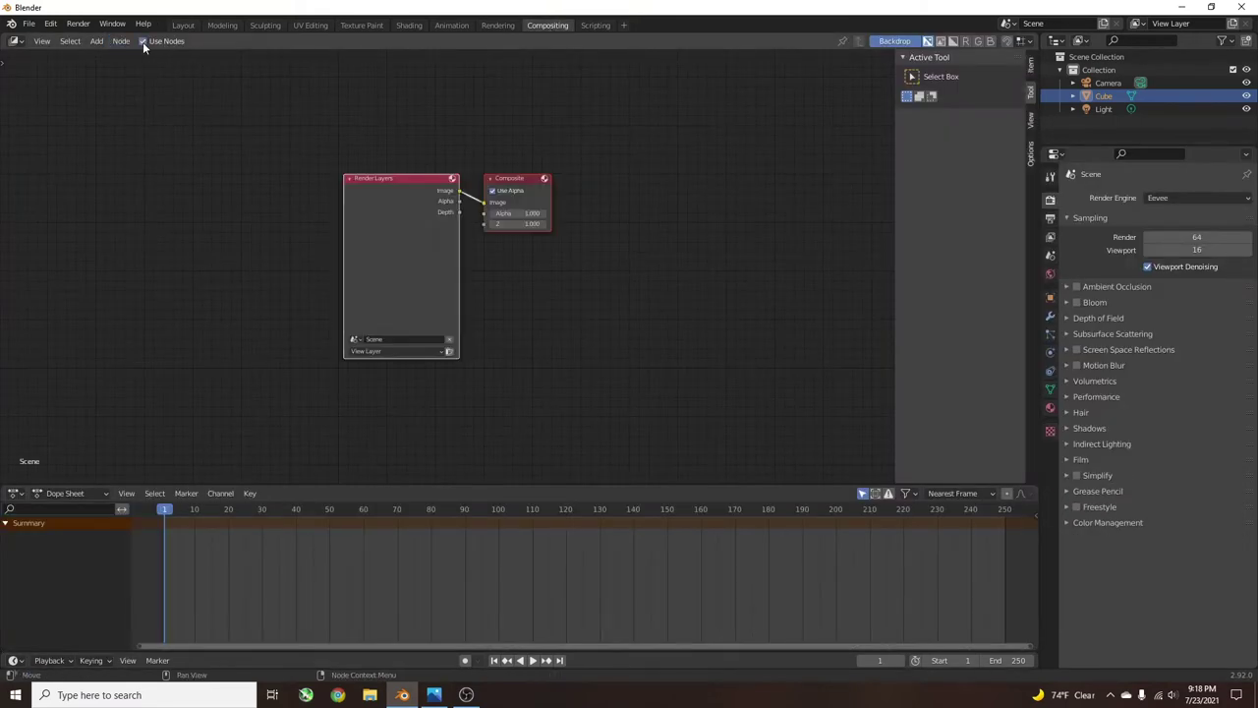
Step: Delete the Render Layers node and add a Movie Clip input node in its place
{"action": "left_click", "coordinate": [386, 189]}
{"action": "key", "text": "x"}
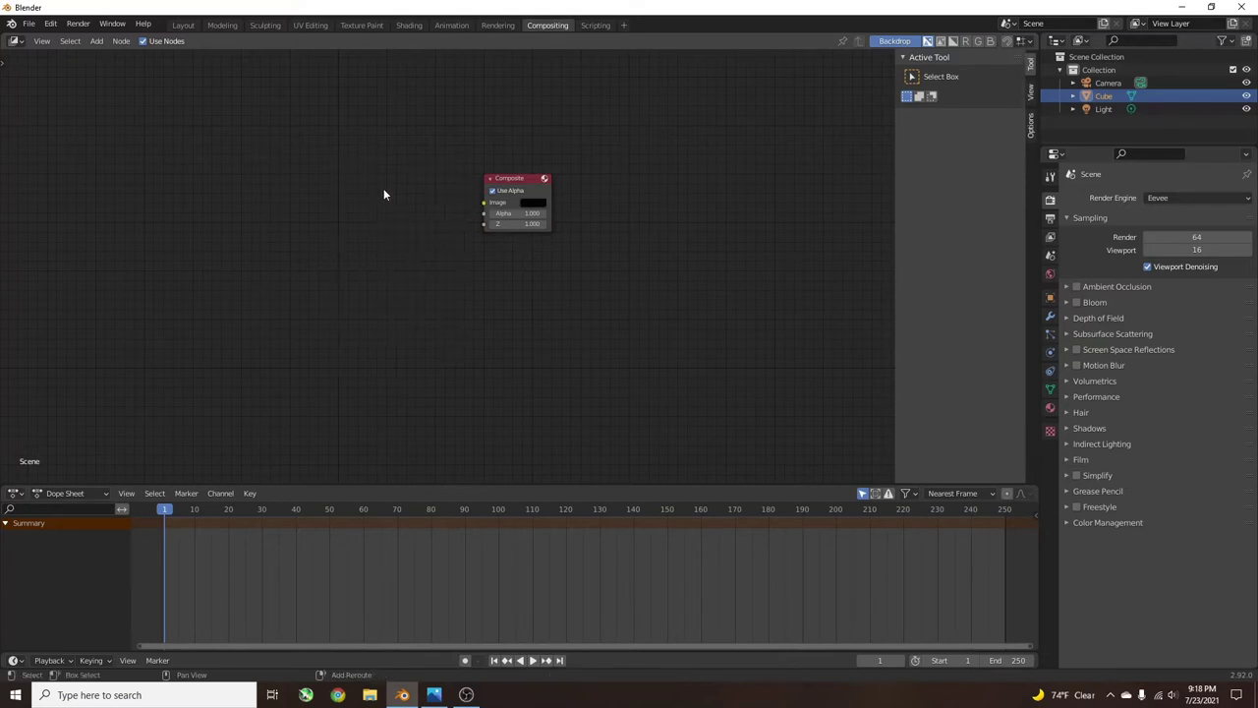
{"action": "key", "text": "shift+a"}
{"action": "mouse_move", "coordinate": [370, 212]}
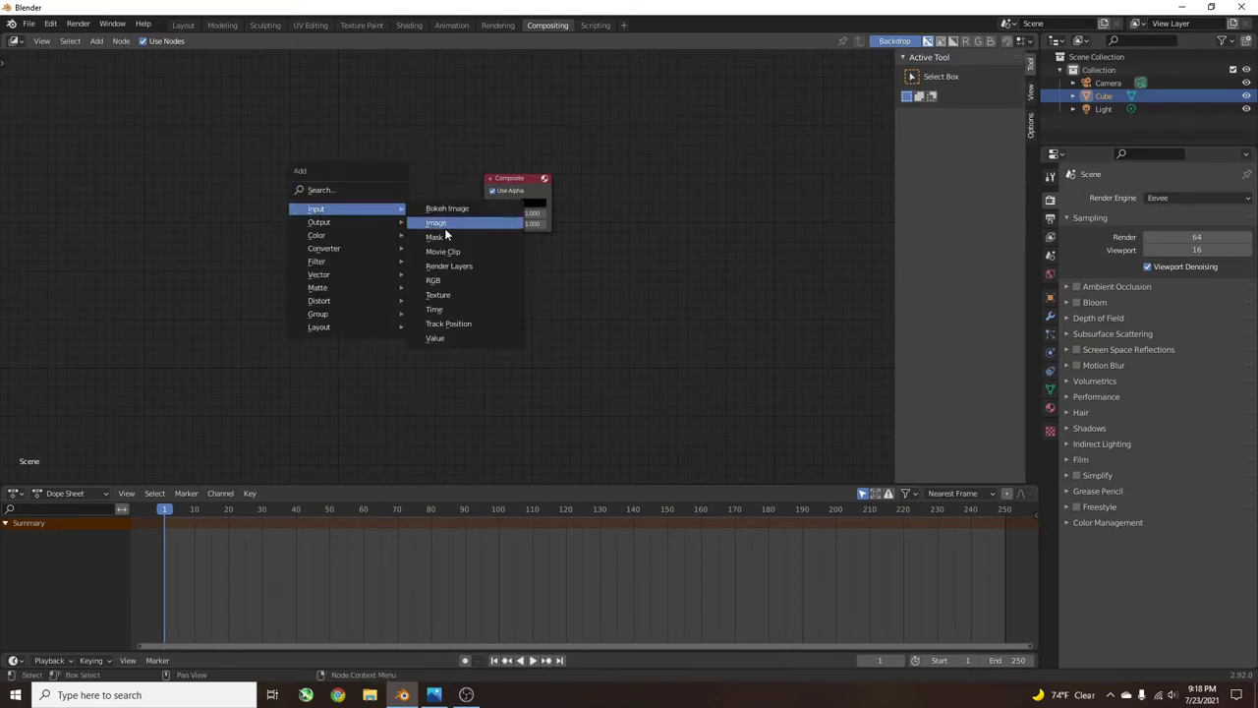
{"action": "left_click", "coordinate": [442, 252]}
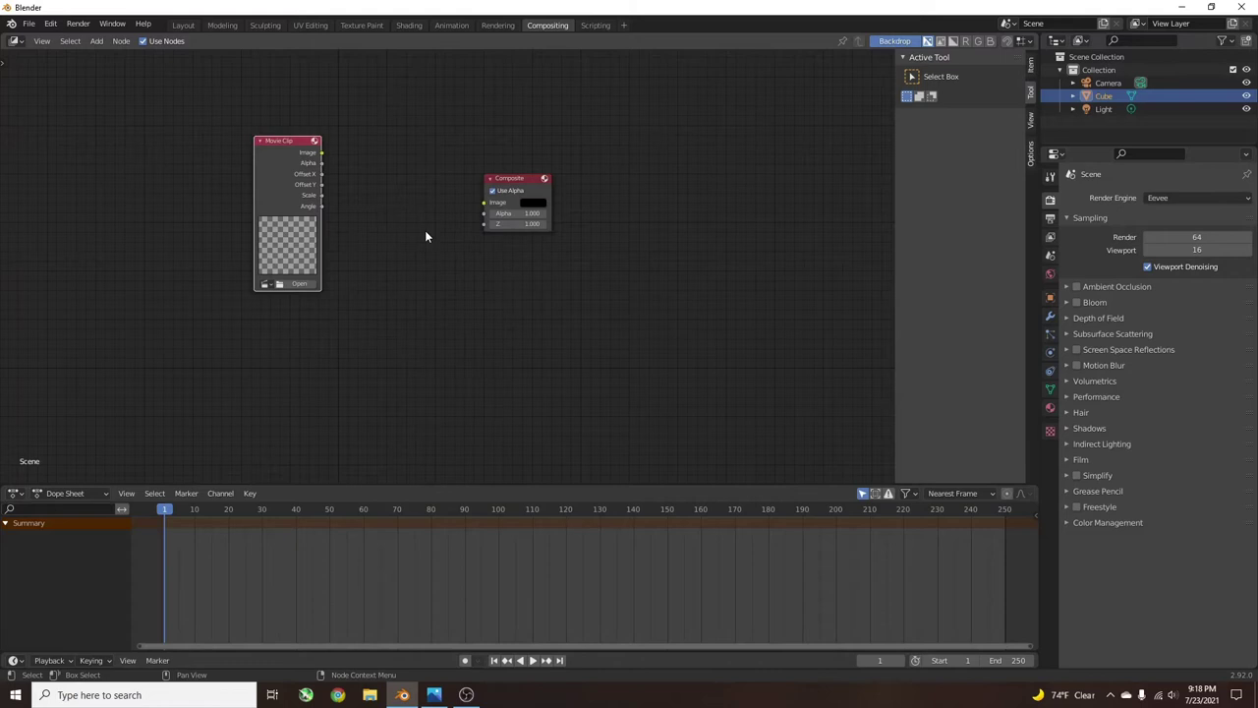
Step: Connect a Viewer node to the Movie Clip node's image output and space out the Viewer and Composite nodes
{"action": "left_click", "coordinate": [288, 149], "text": "ctrl+shift"}
{"action": "left_click_drag", "start_coordinate": [391, 162], "coordinate": [514, 293]}
{"action": "left_click_drag", "start_coordinate": [541, 181], "coordinate": [679, 175]}
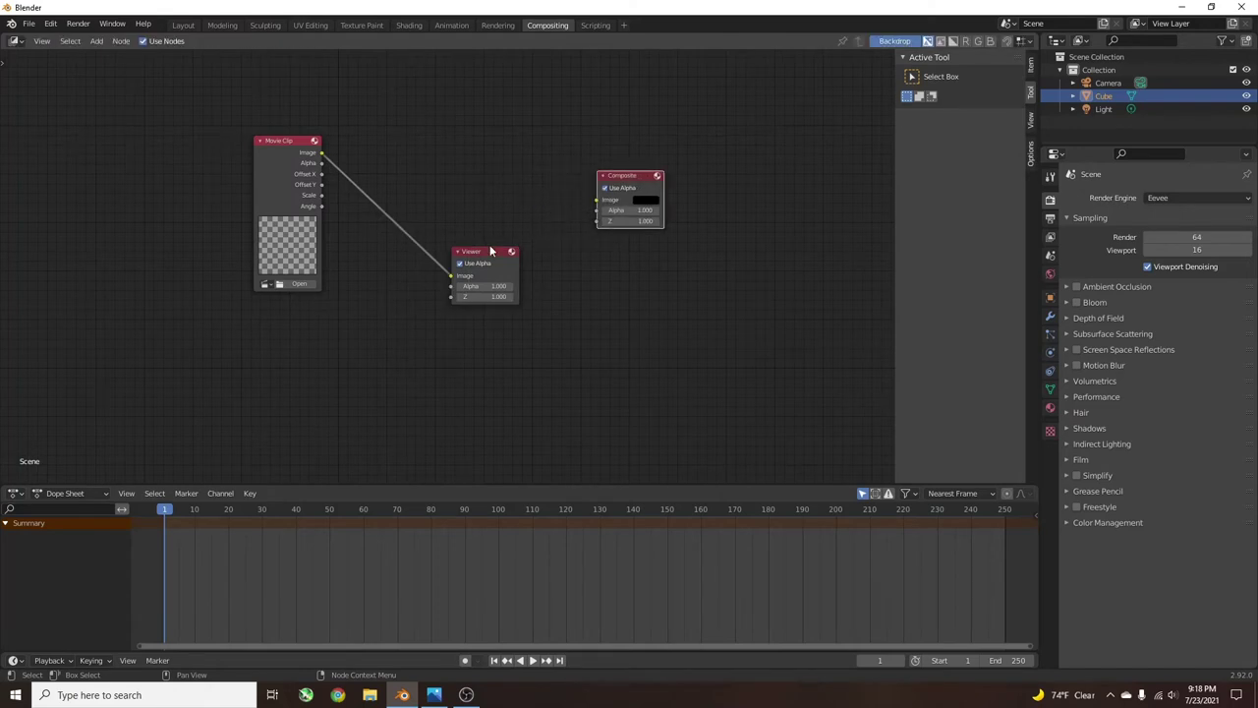
{"action": "key", "text": "g"}
{"action": "left_click", "coordinate": [472, 191]}
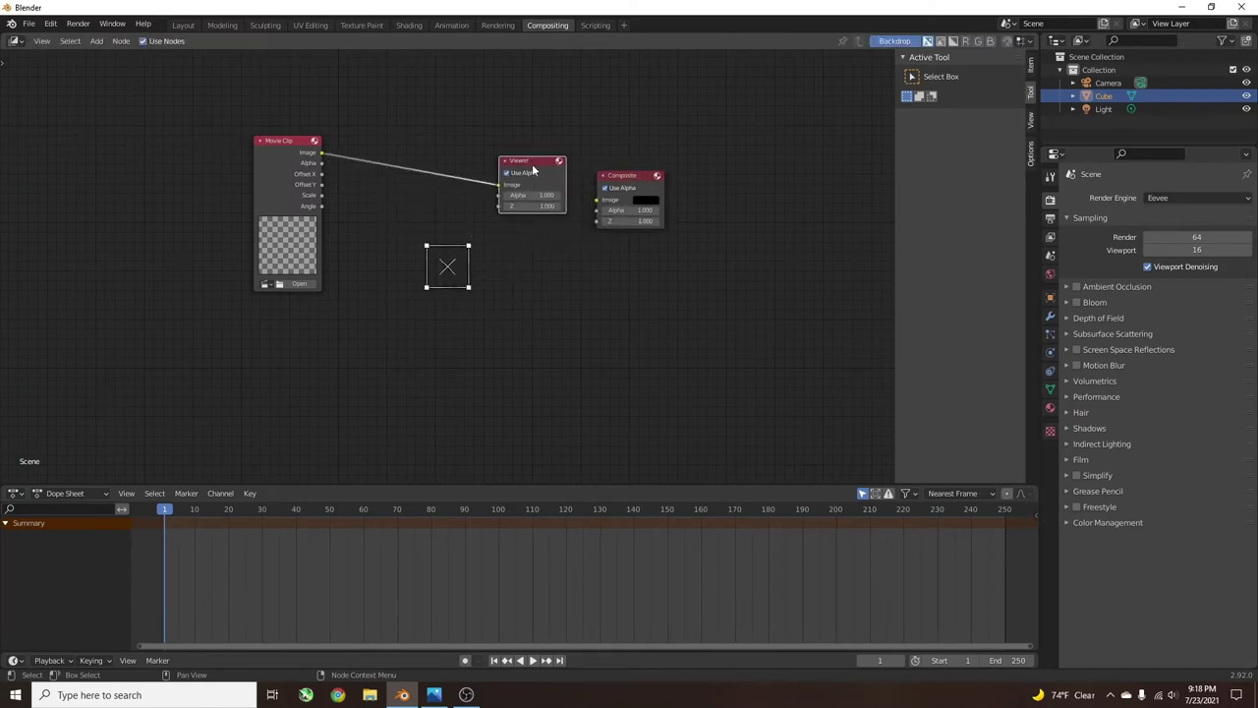
Step: Load Gun.mp4 from the Desktop's TUTORIAL ASSETS folder into the Movie Clip node
{"action": "left_click", "coordinate": [298, 284]}
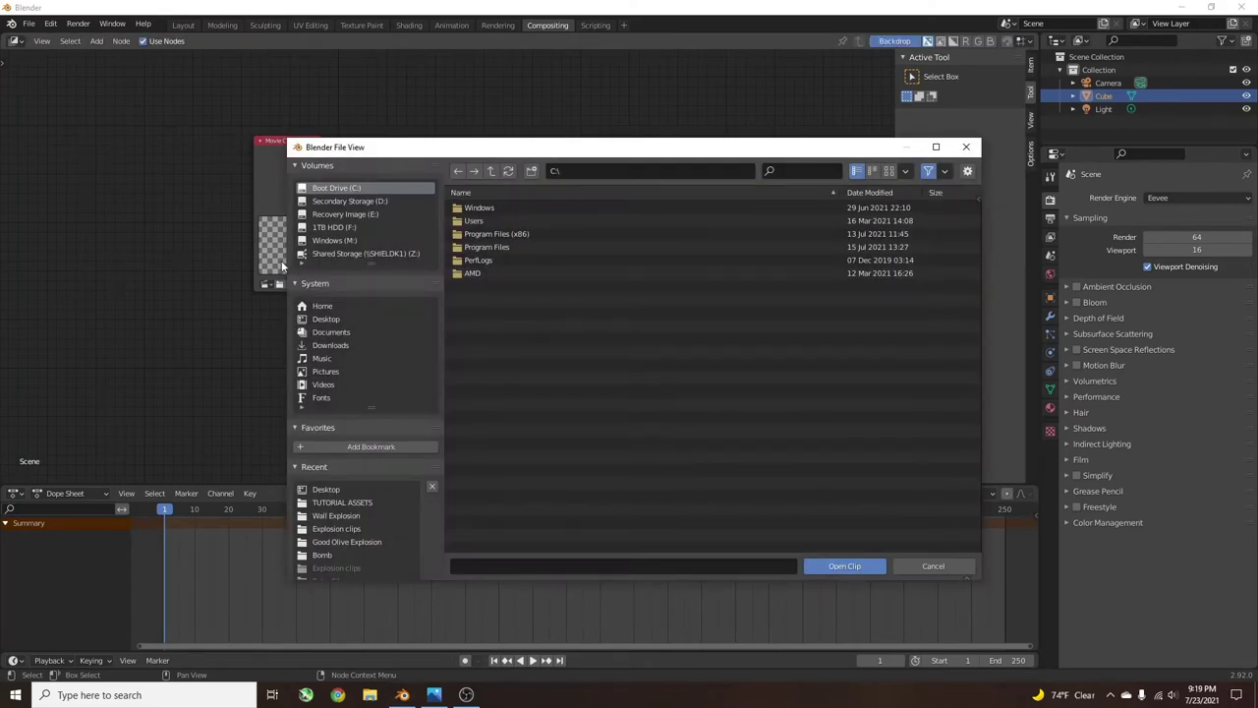
{"action": "left_click", "coordinate": [327, 490]}
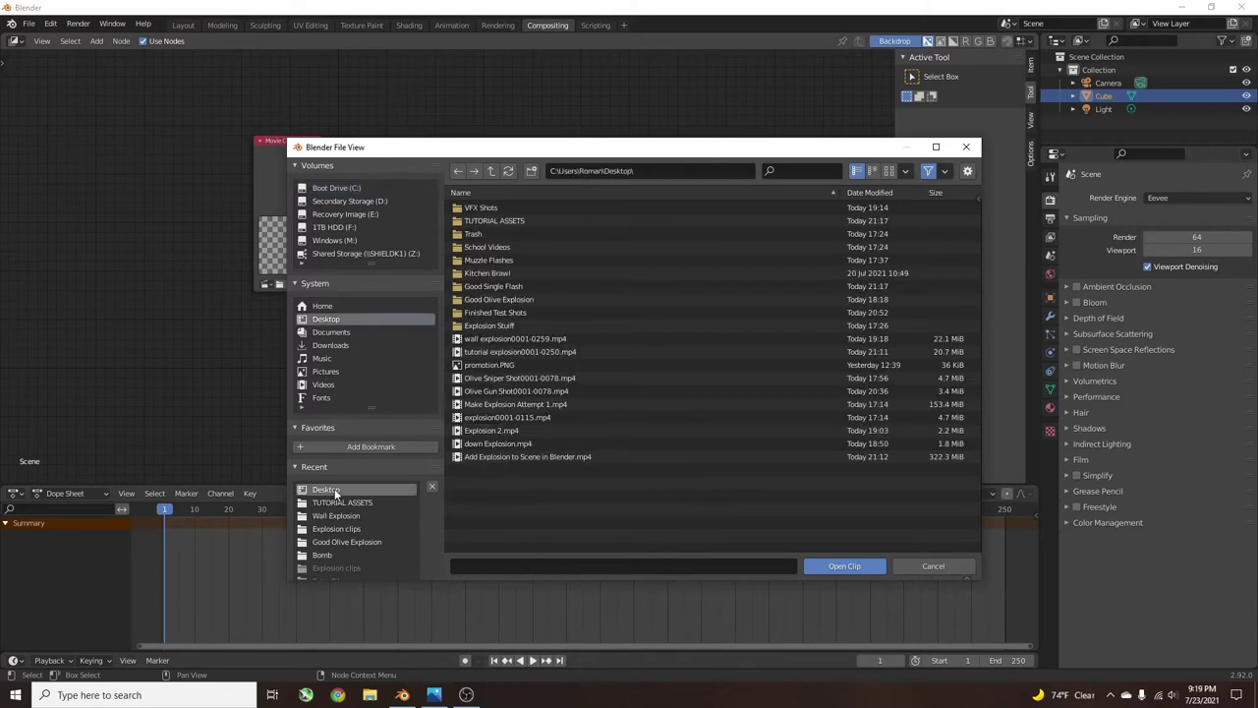
{"action": "left_click", "coordinate": [488, 222]}
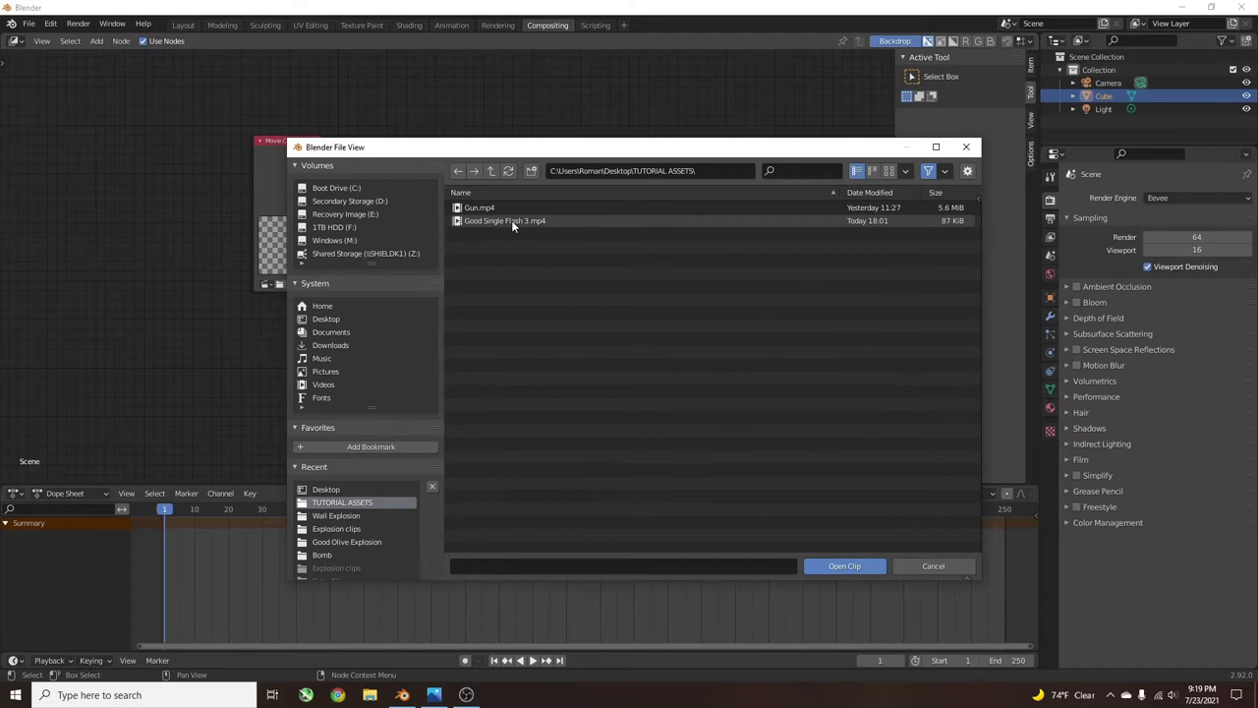
{"action": "left_click", "coordinate": [520, 210]}
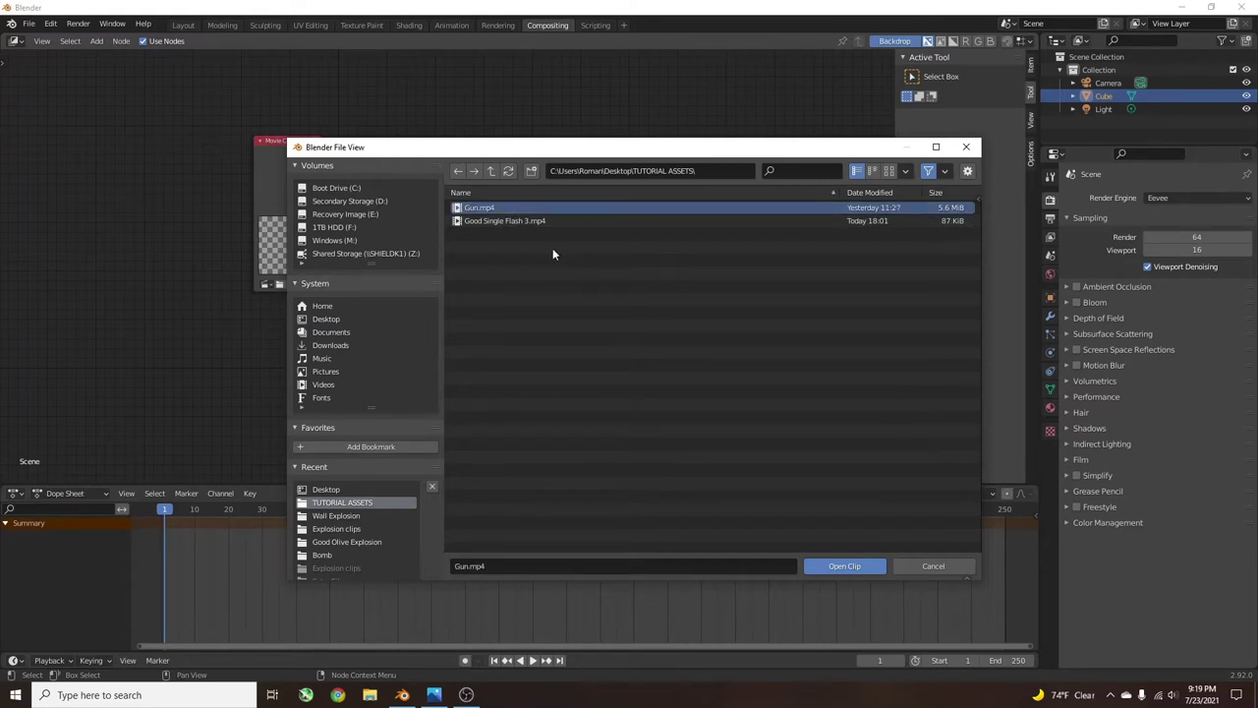
{"action": "left_click", "coordinate": [853, 568]}
Step: Preview the gun footage at several points along the timeline and return the playhead to frame 3
{"action": "scroll", "coordinate": [373, 295], "scroll_direction": "down", "scroll_amount": 1}
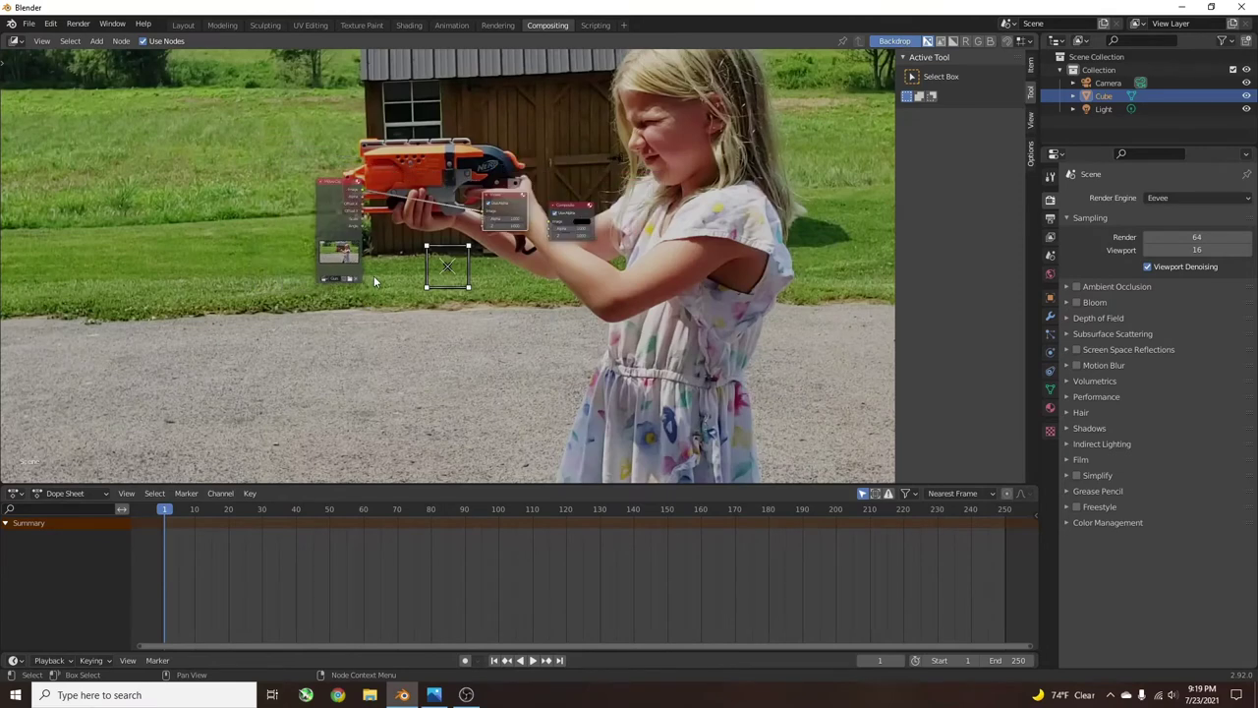
{"action": "key", "text": "space"}
{"action": "left_click", "coordinate": [367, 512]}
{"action": "key", "text": "space"}
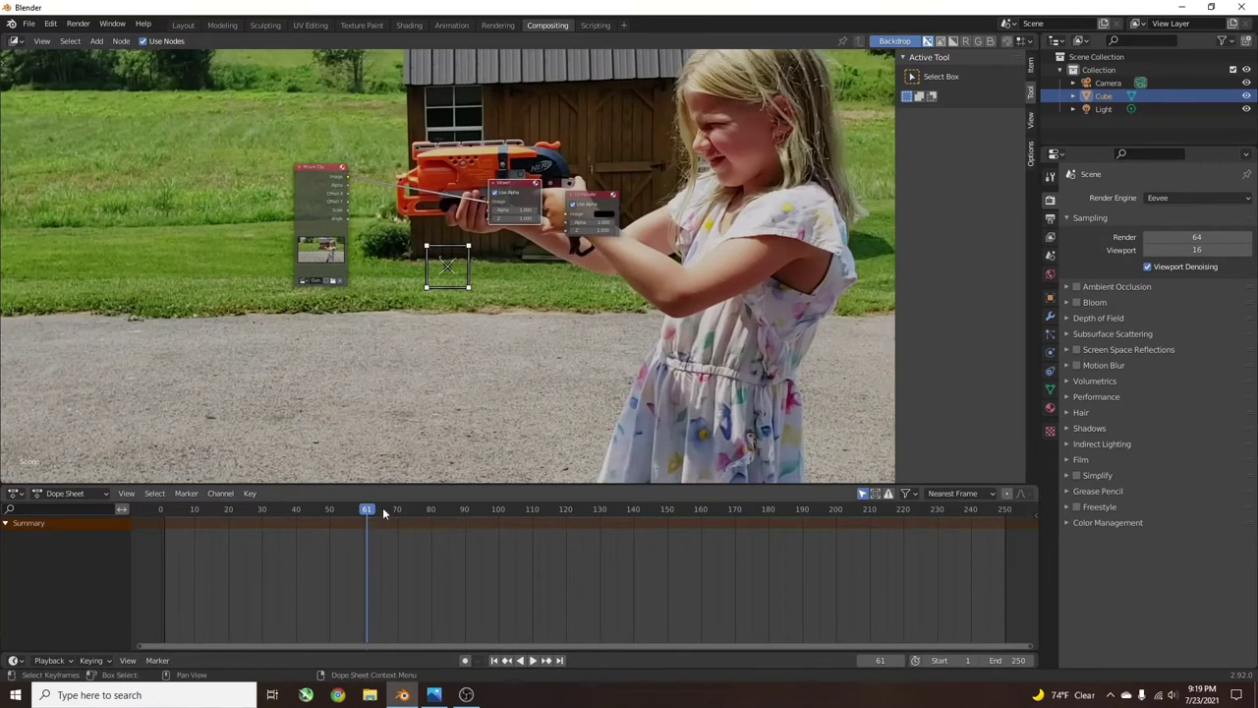
{"action": "key", "text": "space"}
{"action": "left_click", "coordinate": [503, 510]}
{"action": "key", "text": "space"}
{"action": "left_click_drag", "start_coordinate": [502, 511], "coordinate": [171, 511]}
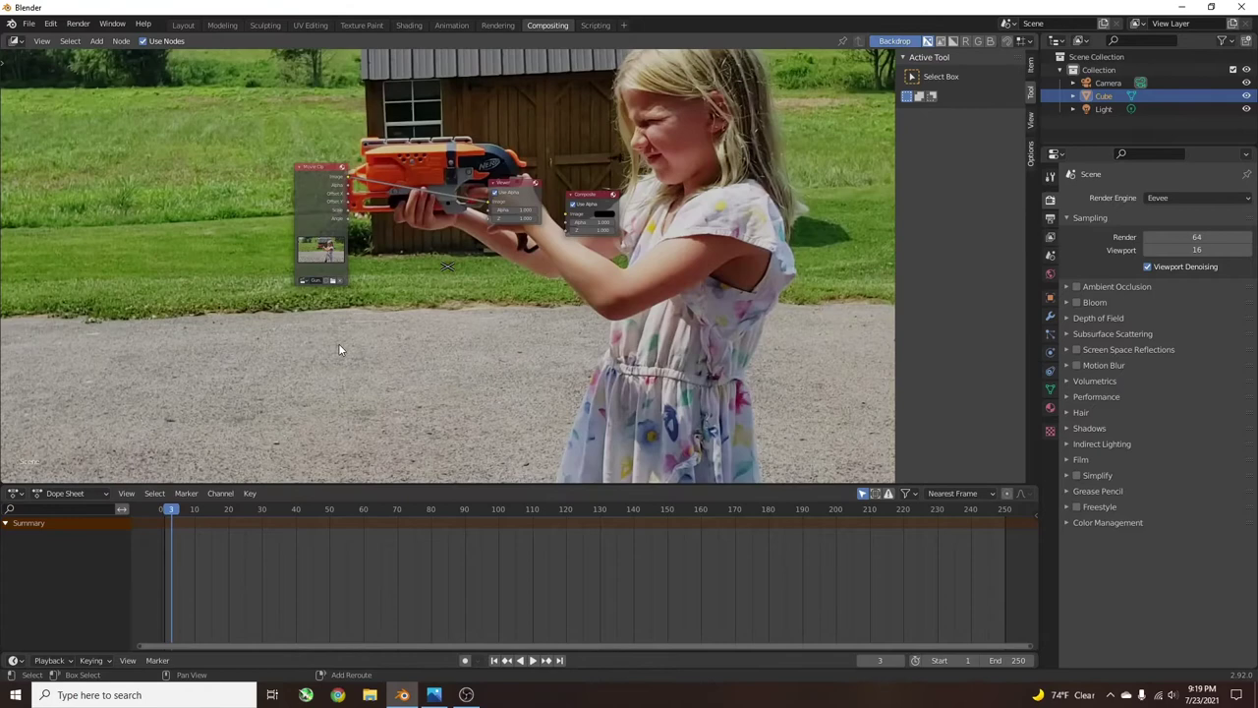
Step: Add an Image input node and place it below the Movie Clip node
{"action": "key", "text": "shift+a"}
{"action": "mouse_move", "coordinate": [338, 344]}
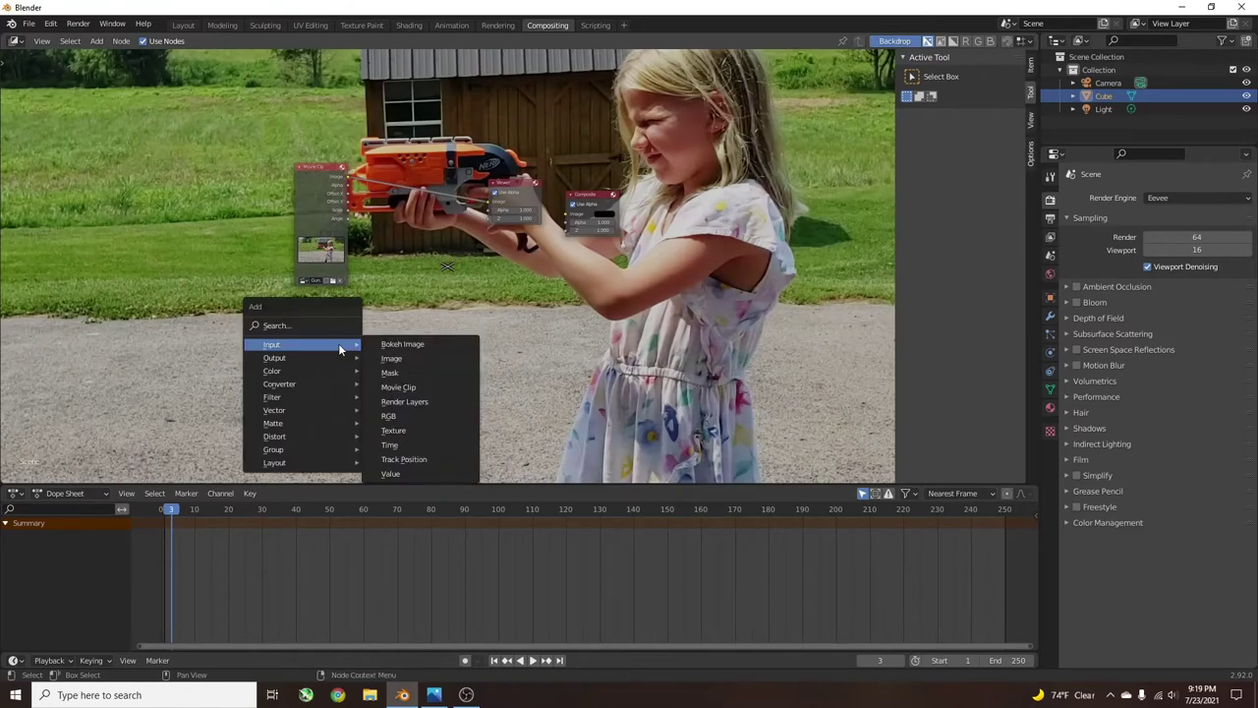
{"action": "left_click", "coordinate": [425, 356]}
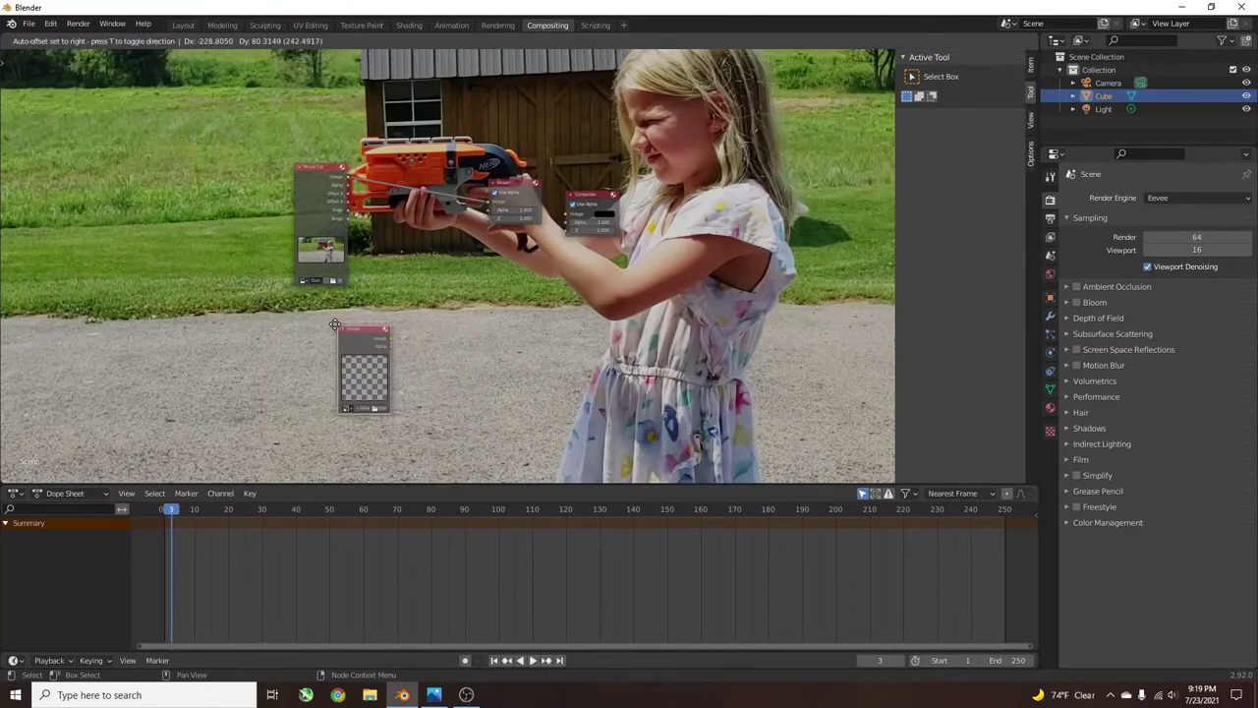
{"action": "left_click", "coordinate": [322, 315]}
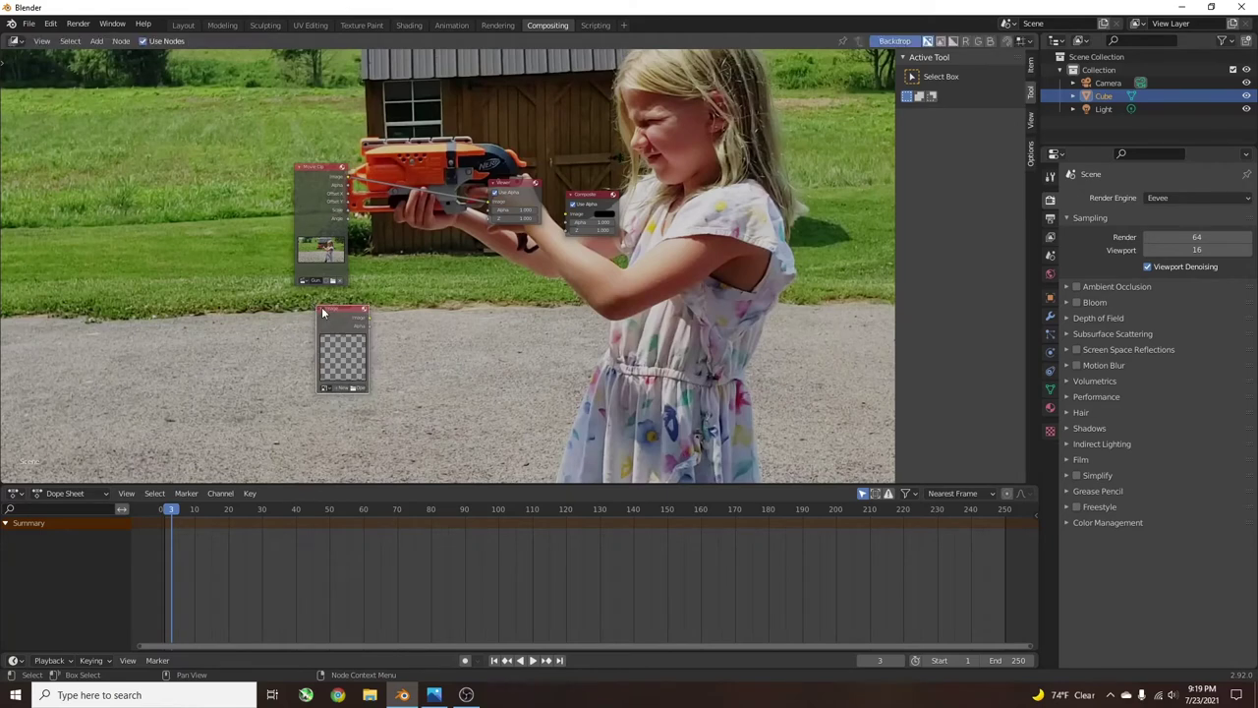
{"action": "scroll", "coordinate": [339, 322], "scroll_direction": "up", "scroll_amount": 2}
{"action": "middle_click_drag", "start_coordinate": [341, 373], "coordinate": [355, 321]}
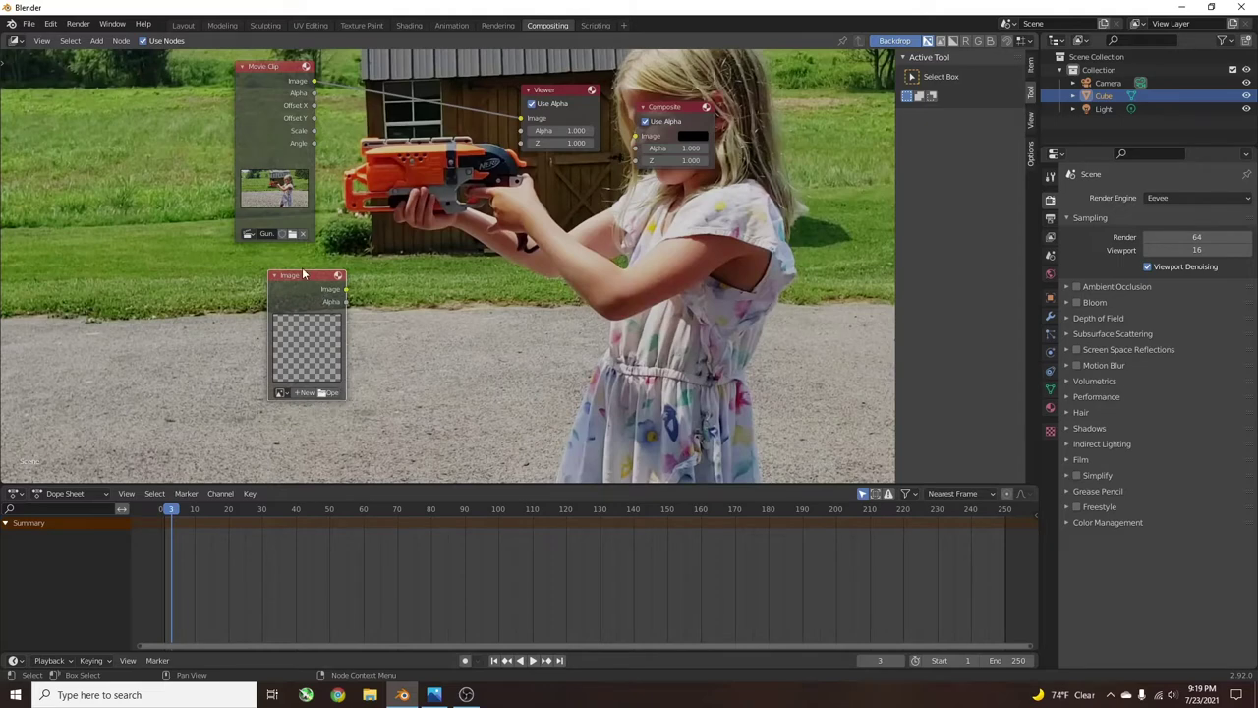
Step: Load Good Single Flash 3.mp4 from the TUTORIAL ASSETS folder into the Image node and move the node closer under the Movie Clip node
{"action": "left_click", "coordinate": [333, 394]}
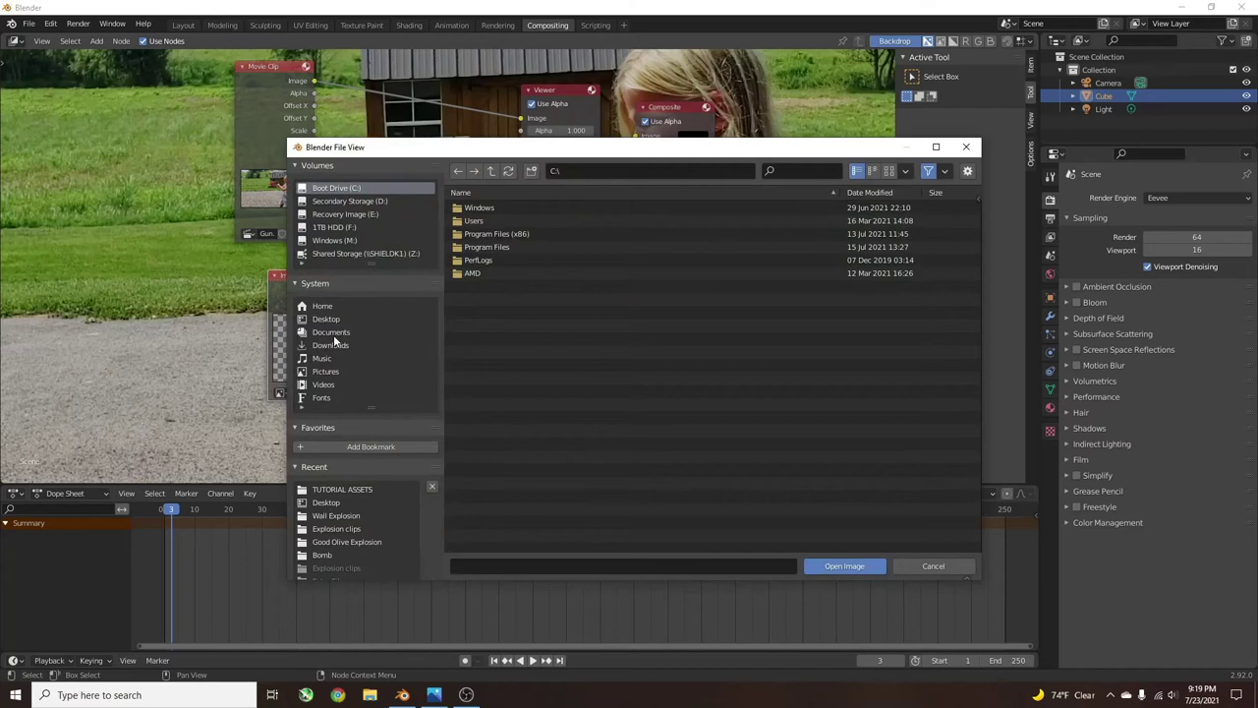
{"action": "left_click", "coordinate": [330, 318]}
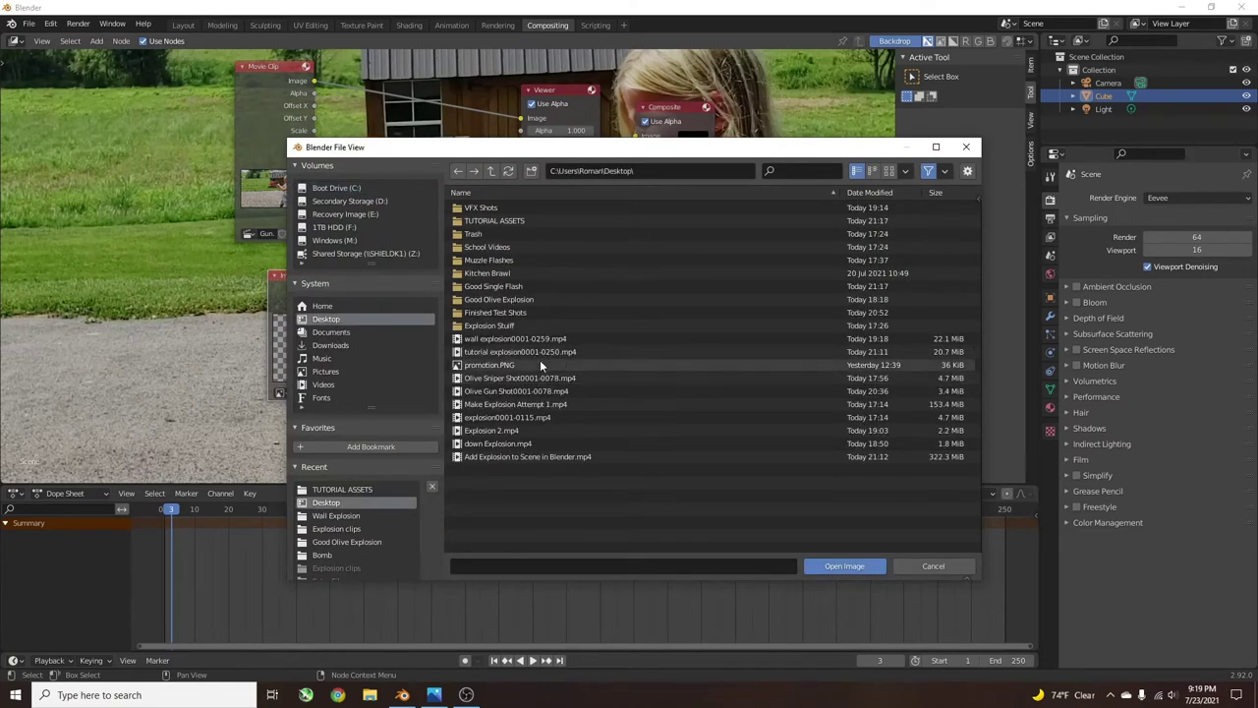
{"action": "left_click", "coordinate": [514, 221]}
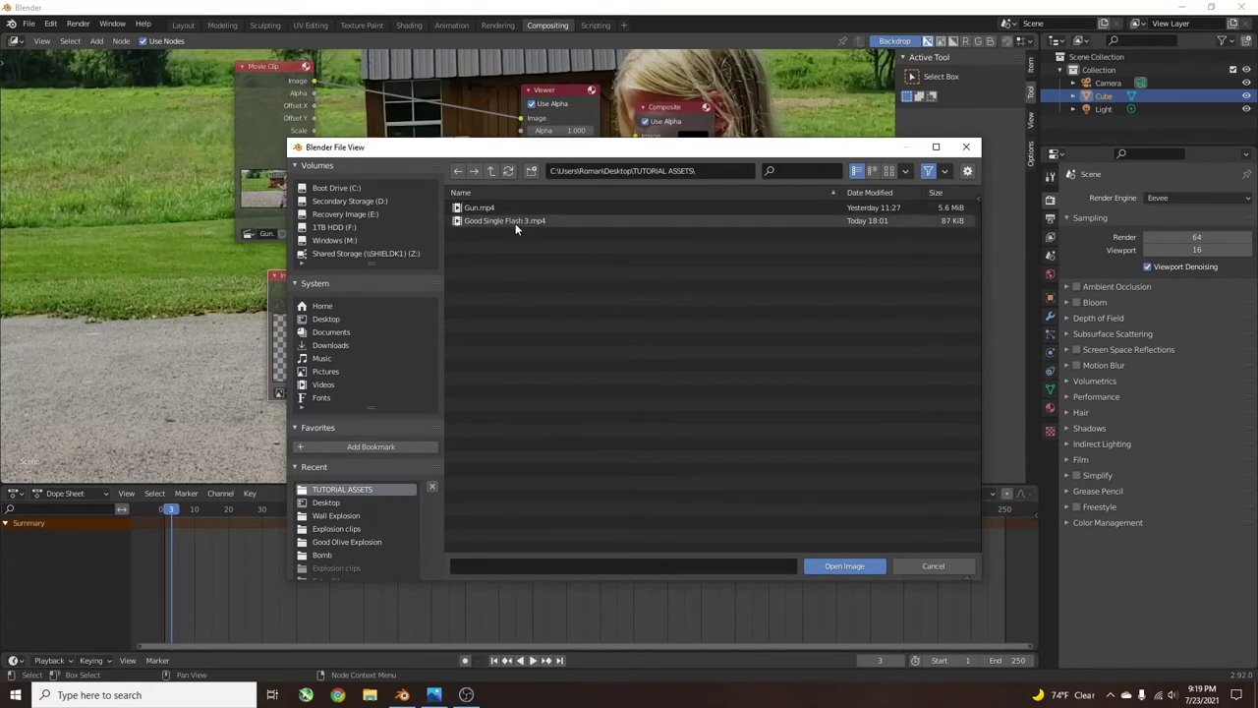
{"action": "left_click", "coordinate": [515, 220]}
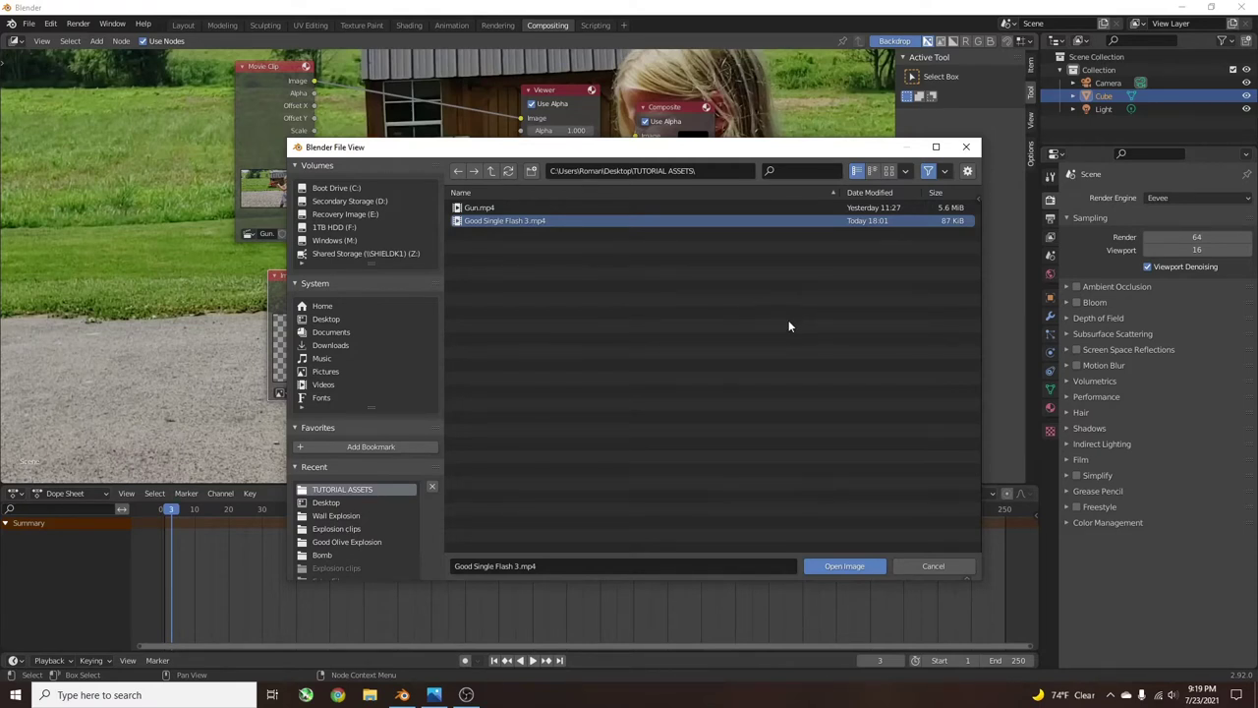
{"action": "left_click", "coordinate": [847, 567]}
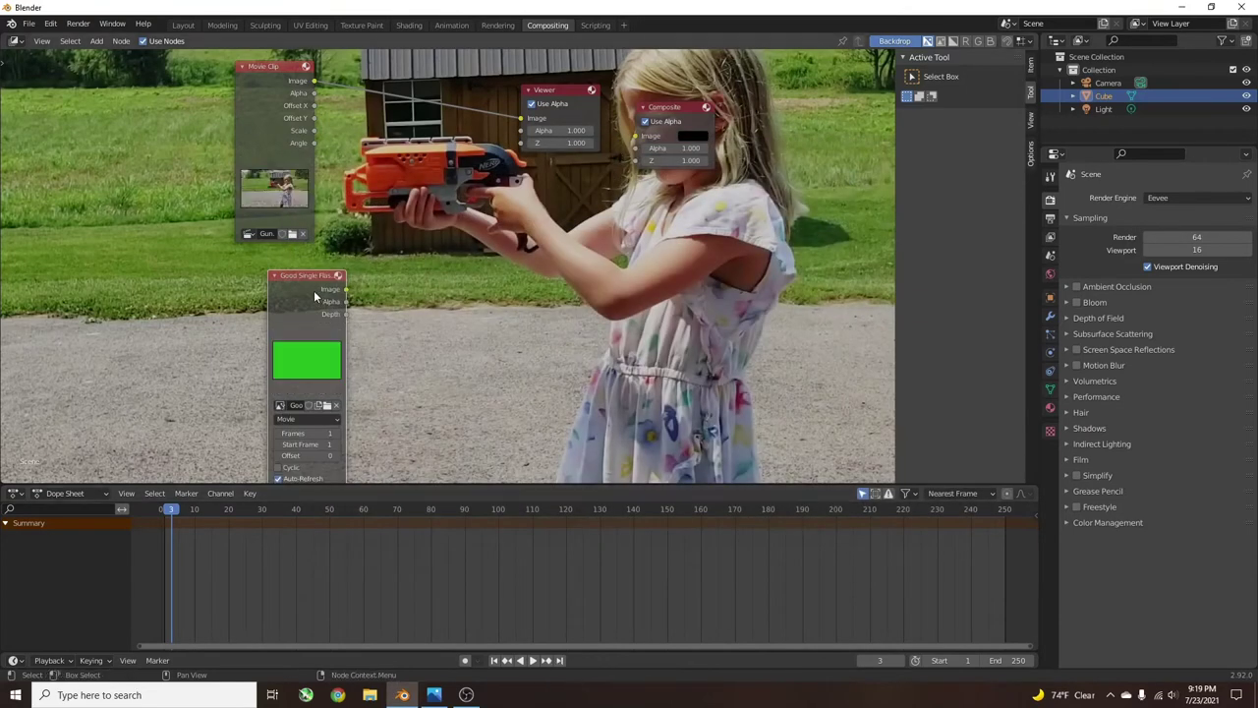
{"action": "mouse_move", "coordinate": [308, 275]}
{"action": "left_mouse_down"}
{"action": "mouse_move", "coordinate": [308, 247]}
{"action": "mouse_move", "coordinate": [294, 257]}
{"action": "left_mouse_up"}
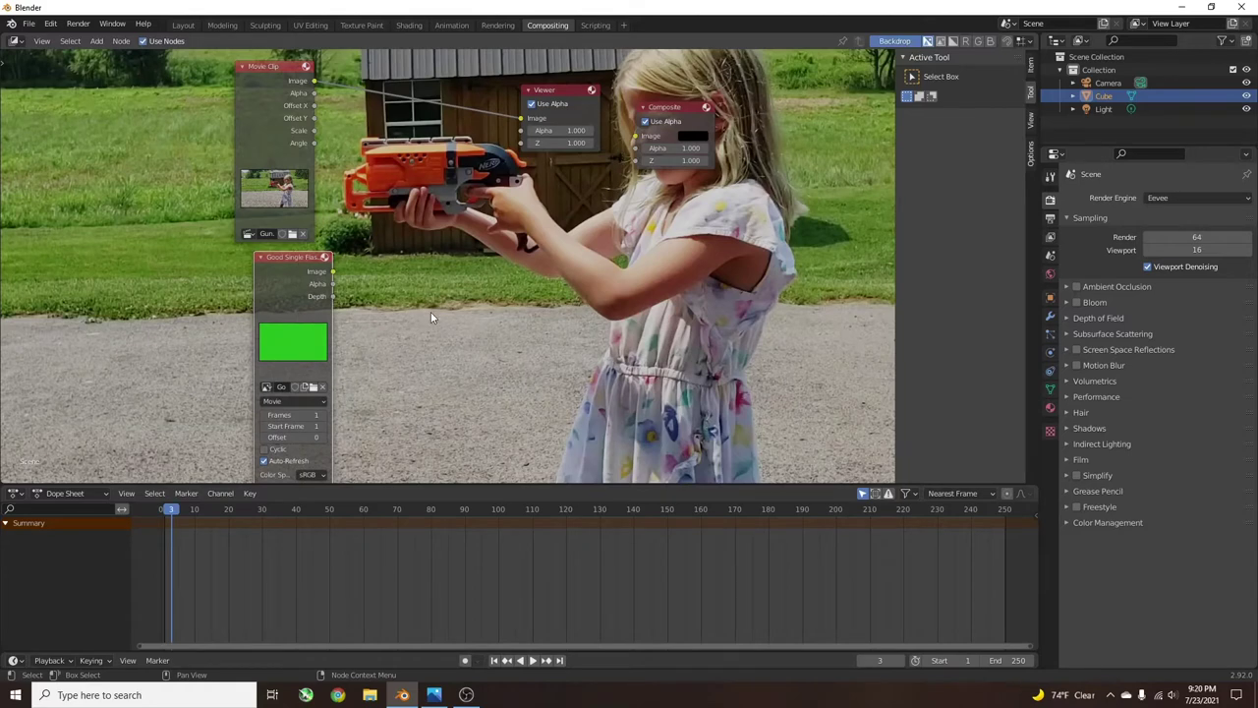
Step: Insert an Alpha Over node between the Movie Clip and Viewer nodes and link the flash image to its second image input
{"action": "key", "text": "shift+a"}
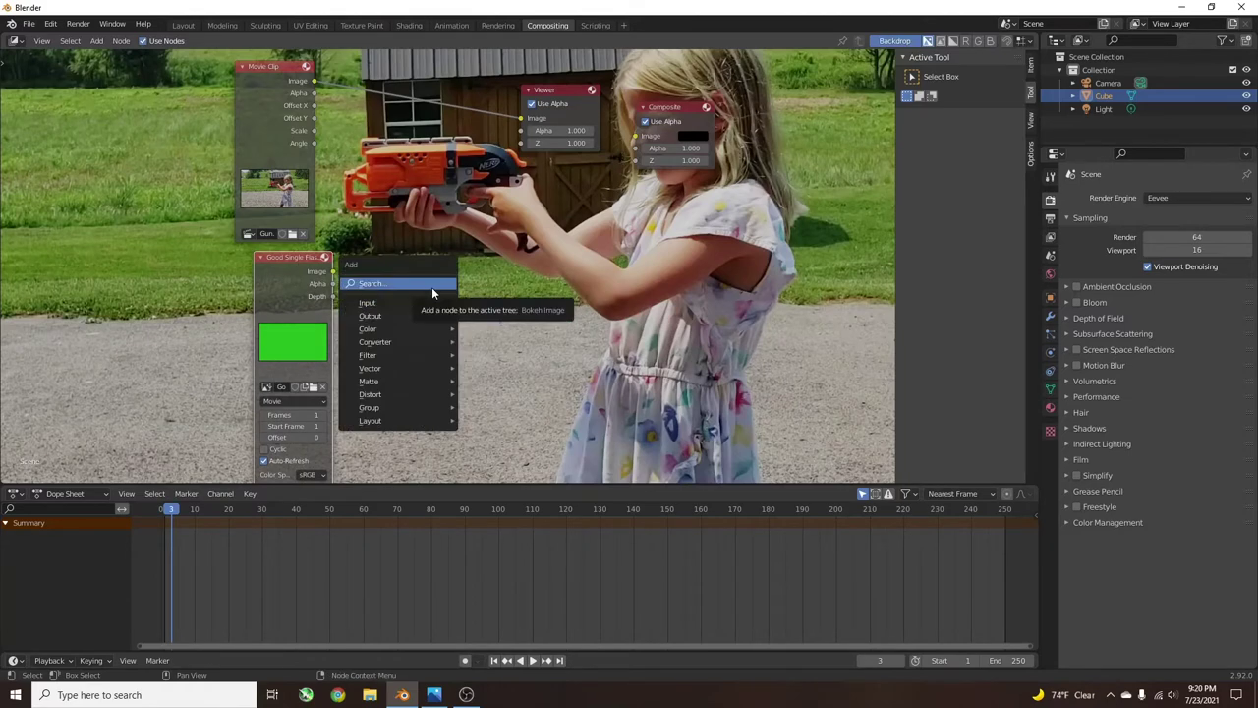
{"action": "left_click", "coordinate": [432, 287]}
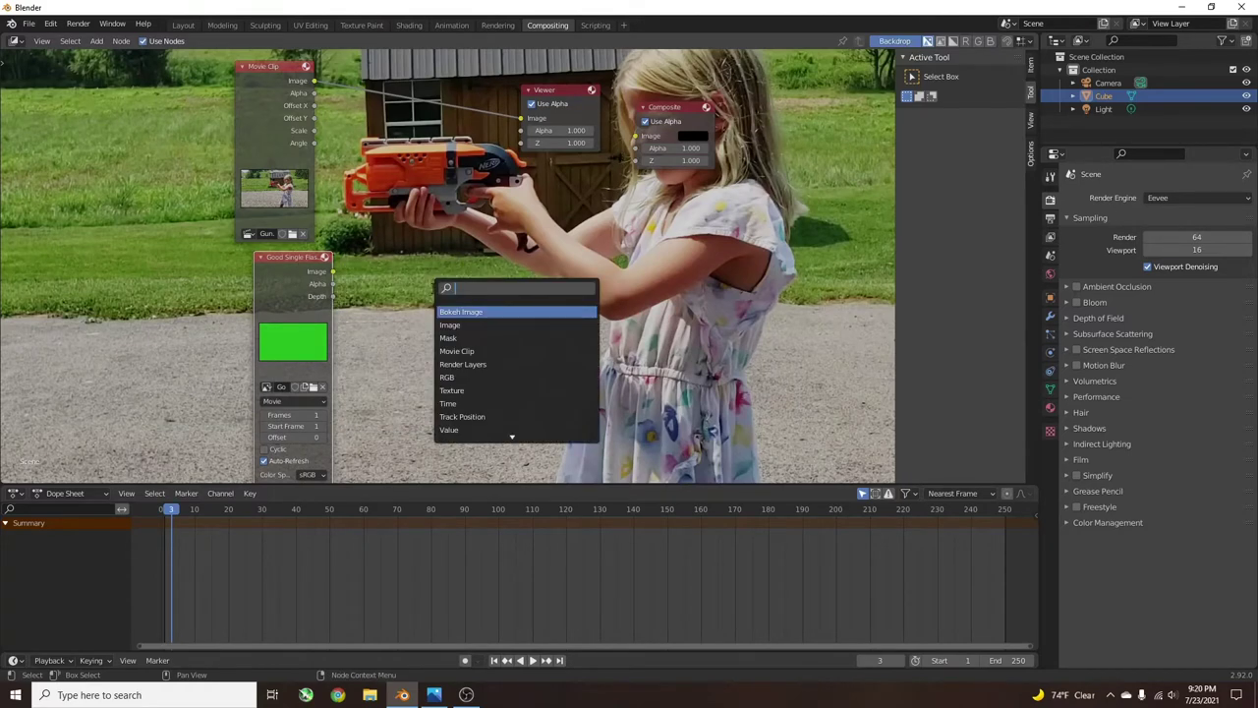
{"action": "type", "text": "alpha"}
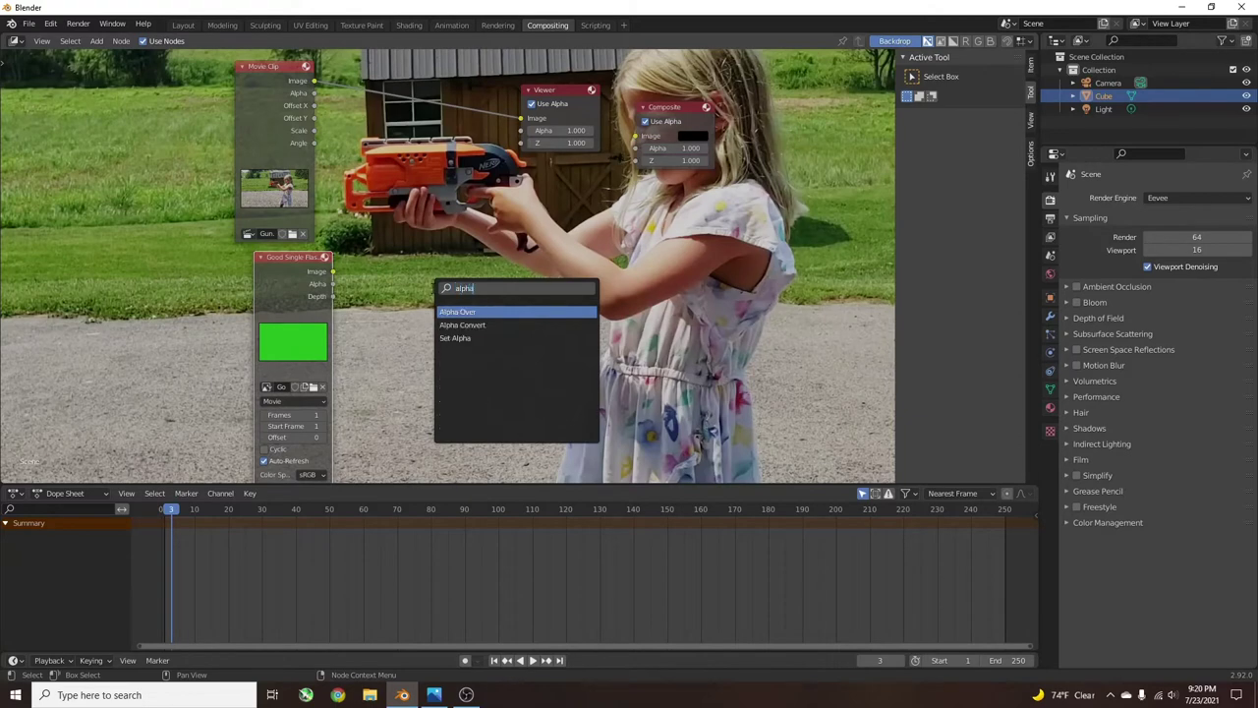
{"action": "key", "text": "Return"}
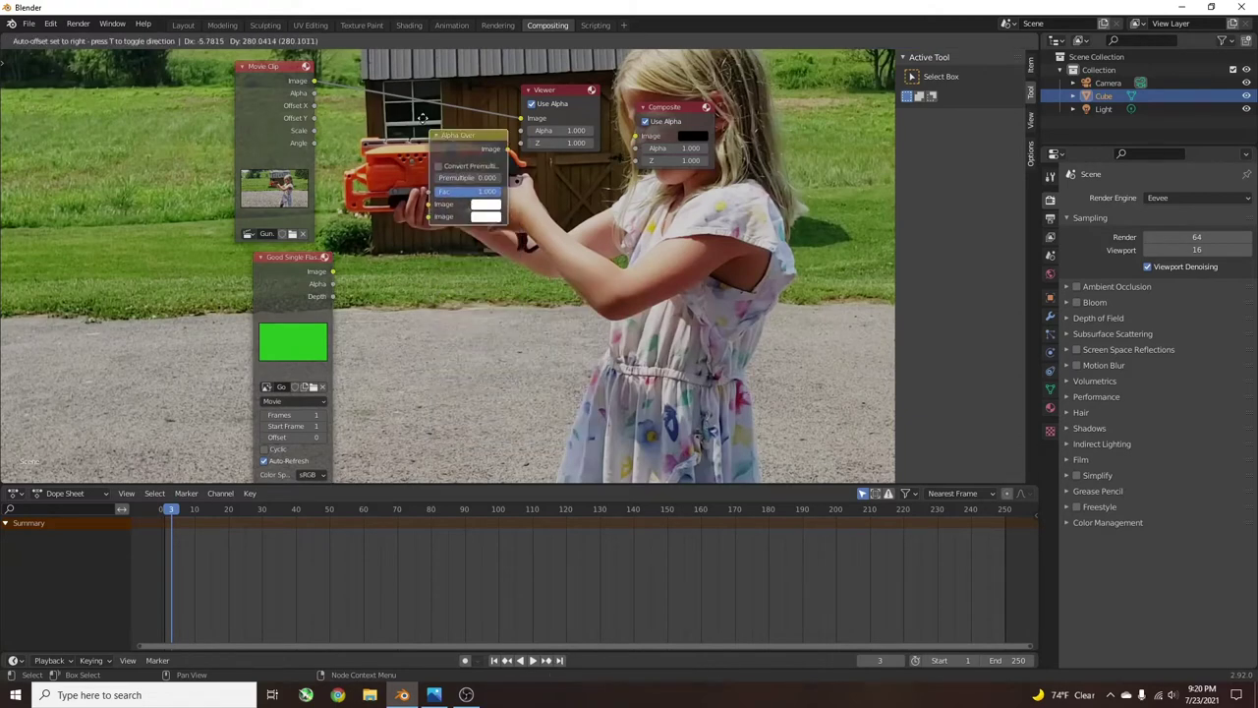
{"action": "left_click", "coordinate": [389, 81]}
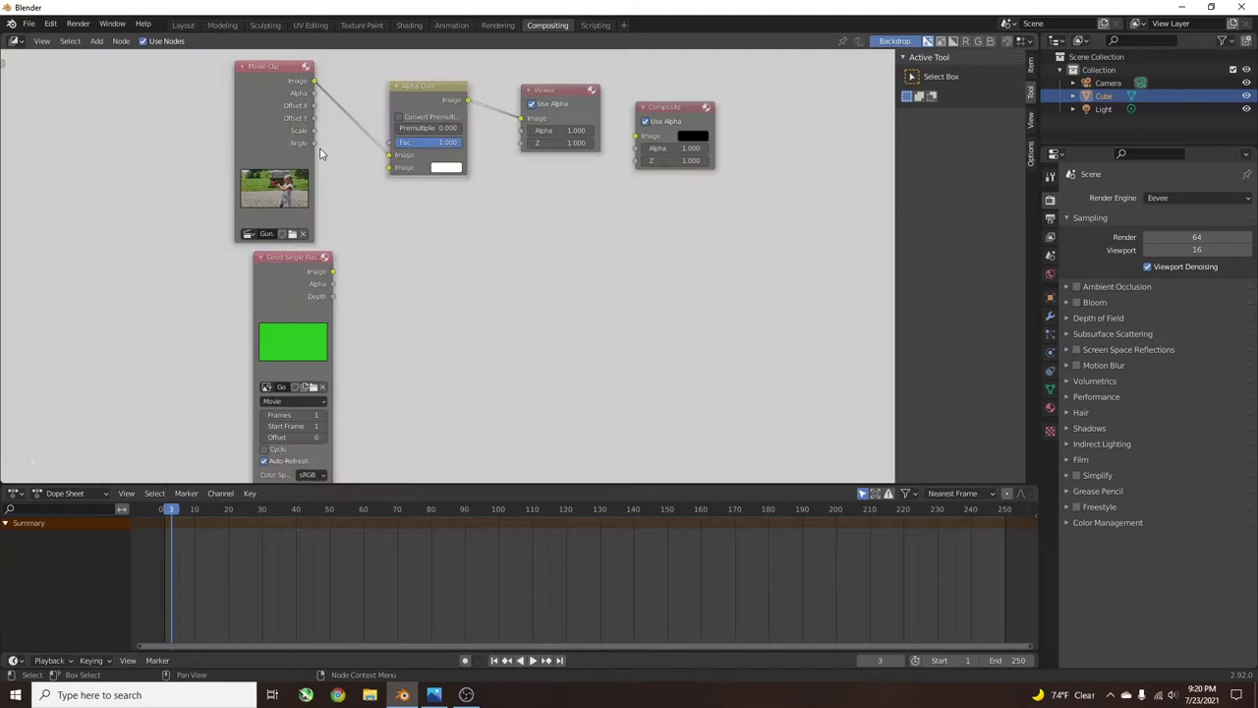
{"action": "left_click_drag", "start_coordinate": [335, 280], "coordinate": [391, 168]}
{"action": "left_click_drag", "start_coordinate": [421, 89], "coordinate": [445, 135]}
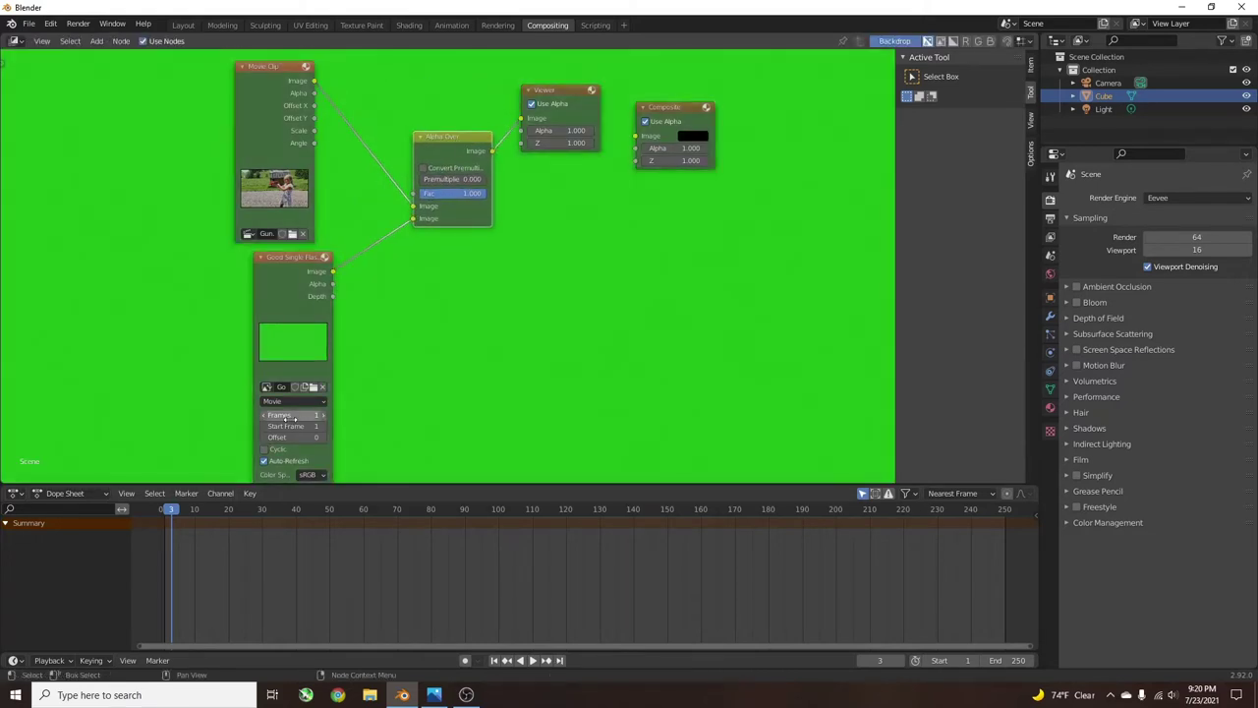
Step: Set the flash Image node's frame count to 200
{"action": "scroll", "coordinate": [359, 426], "scroll_direction": "up", "scroll_amount": 6}
{"action": "middle_click_drag", "start_coordinate": [366, 413], "coordinate": [534, 257]}
{"action": "mouse_move", "coordinate": [337, 102]}
{"action": "left_mouse_down"}
{"action": "mouse_move", "coordinate": [328, 114]}
{"action": "mouse_move", "coordinate": [345, 96]}
{"action": "left_mouse_up"}
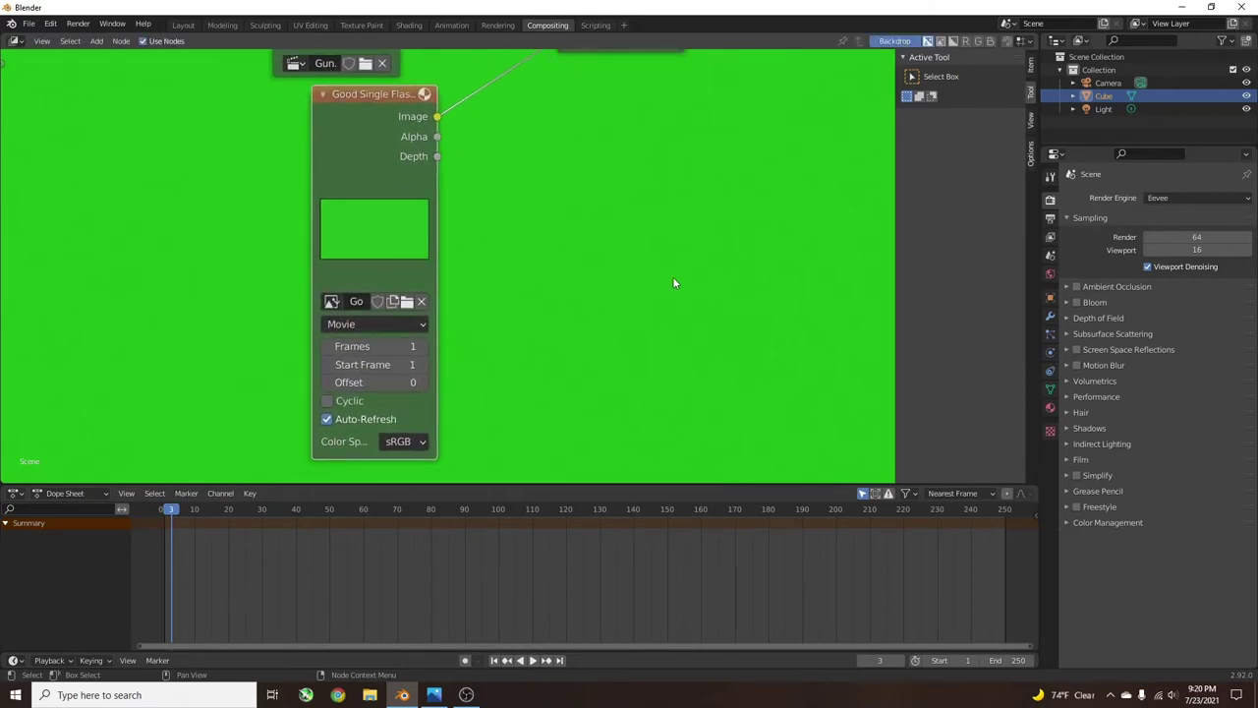
{"action": "left_click", "coordinate": [362, 346]}
{"action": "type", "text": "200"}
{"action": "key", "text": "Return"}
Step: Play the composite briefly from frame 1 to check that the flash clip advances
{"action": "scroll", "coordinate": [551, 193], "scroll_direction": "down", "scroll_amount": 3}
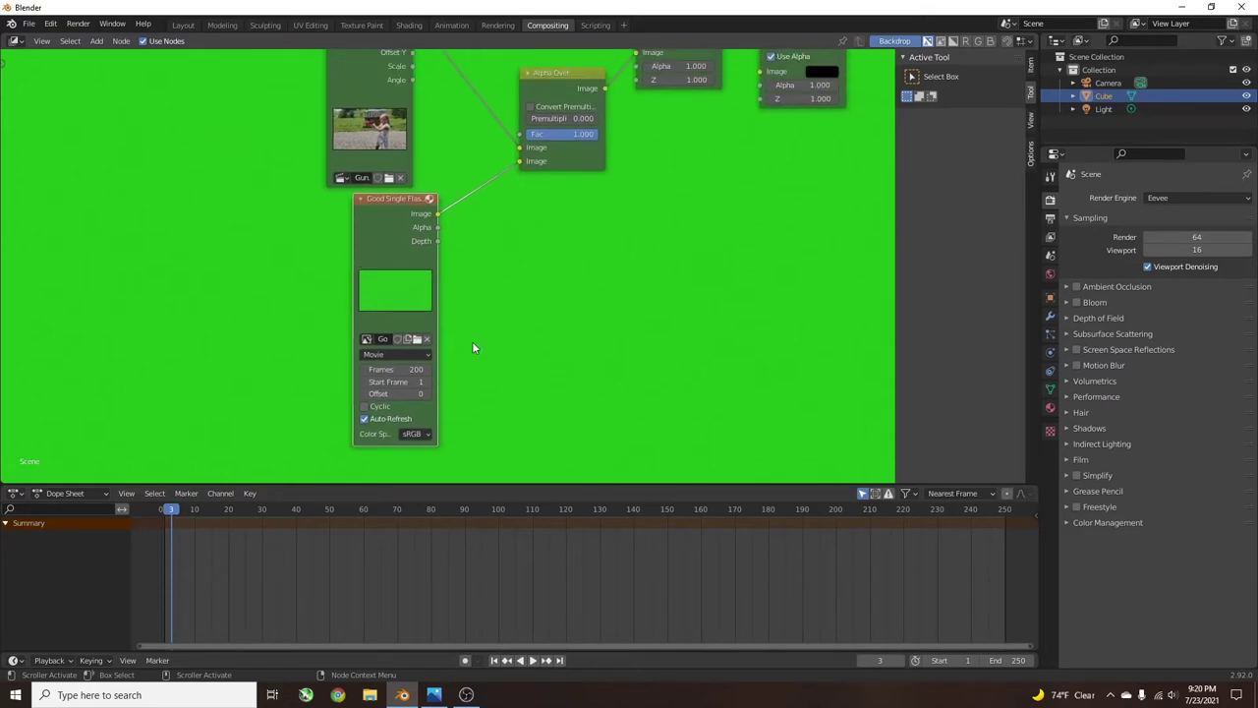
{"action": "scroll", "coordinate": [471, 344], "scroll_direction": "down", "scroll_amount": 3}
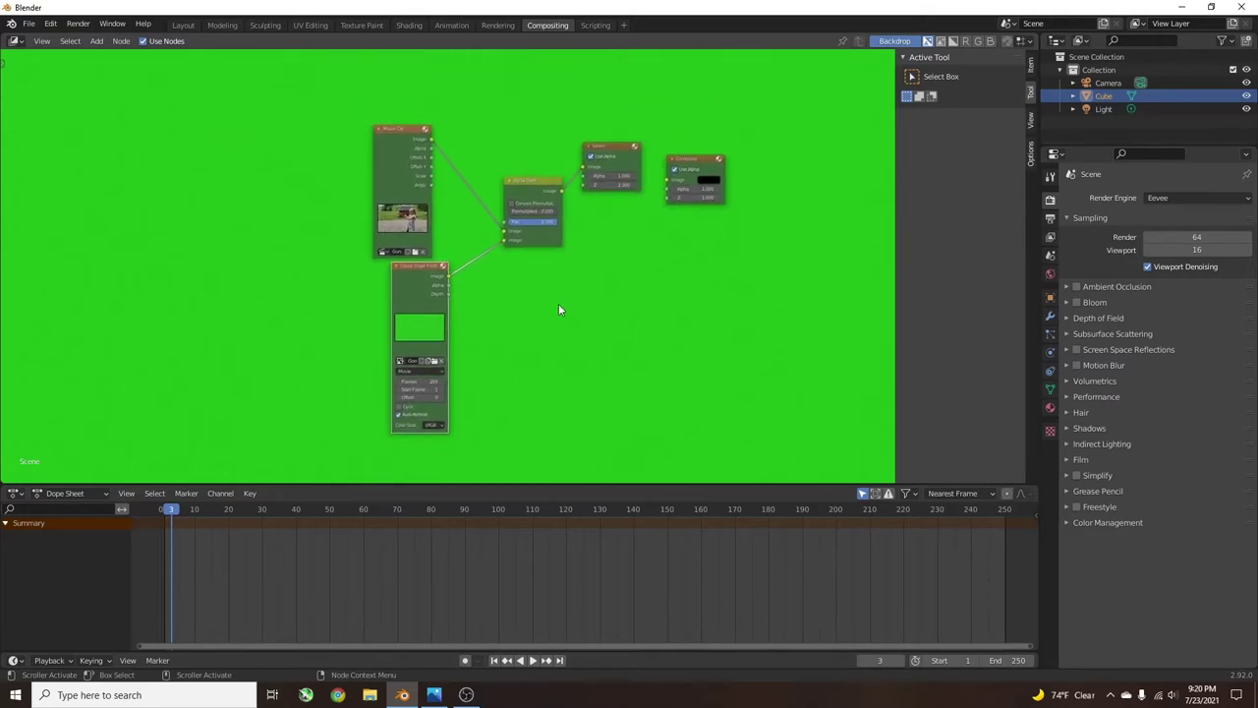
{"action": "left_click", "coordinate": [165, 509]}
{"action": "key", "text": "space"}
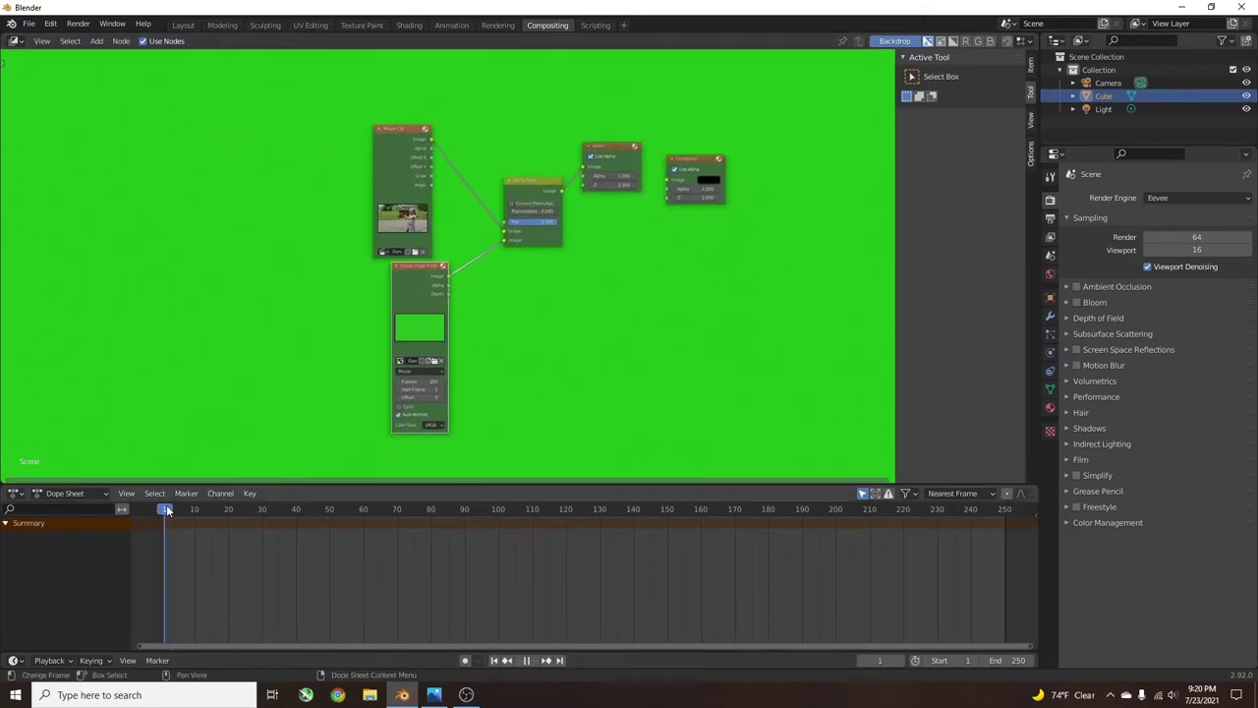
{"action": "key", "text": "space"}
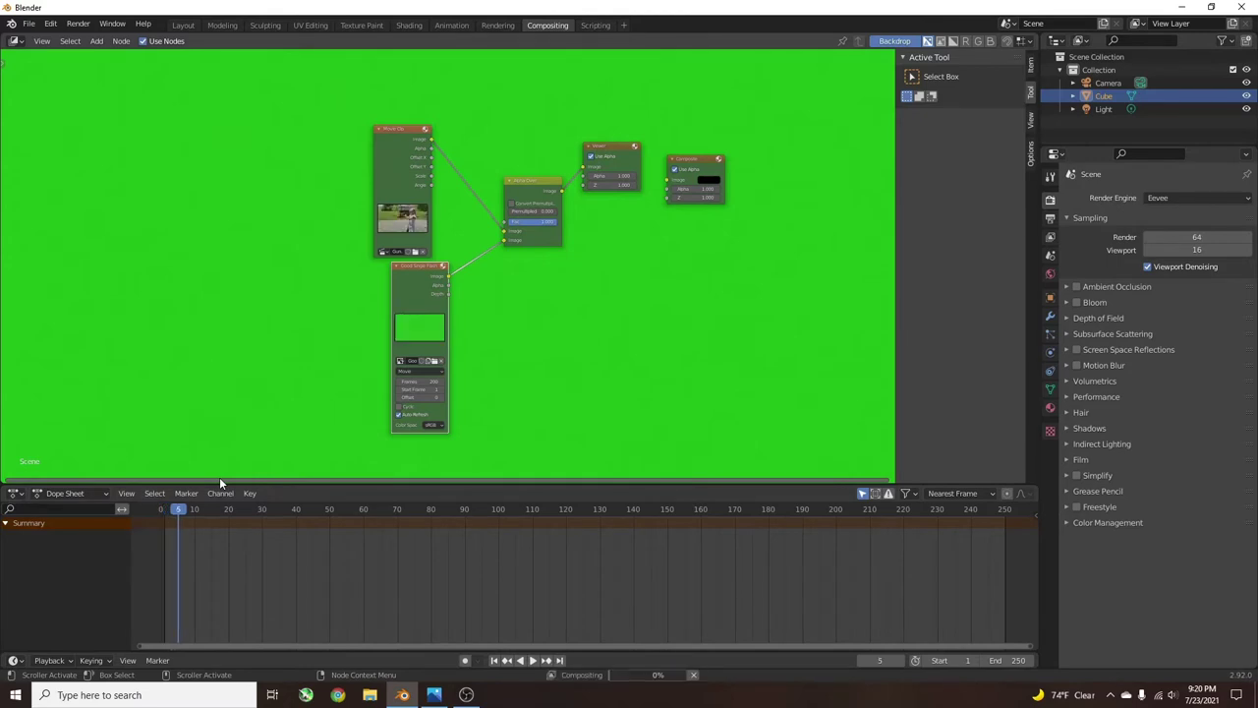
Step: Advance through the frames one at a time and back to frame 11 to locate where the muzzle flash begins
{"action": "key", "text": "Right"}
{"action": "key", "text": "Right"}
{"action": "key", "text": "Right"}
{"action": "key", "text": "Right"}
{"action": "key", "text": "Right"}
{"action": "key", "text": "Right"}
{"action": "key", "text": "Right"}
{"action": "key", "text": "Right"}
{"action": "key", "text": "Right"}
{"action": "key", "text": "Right"}
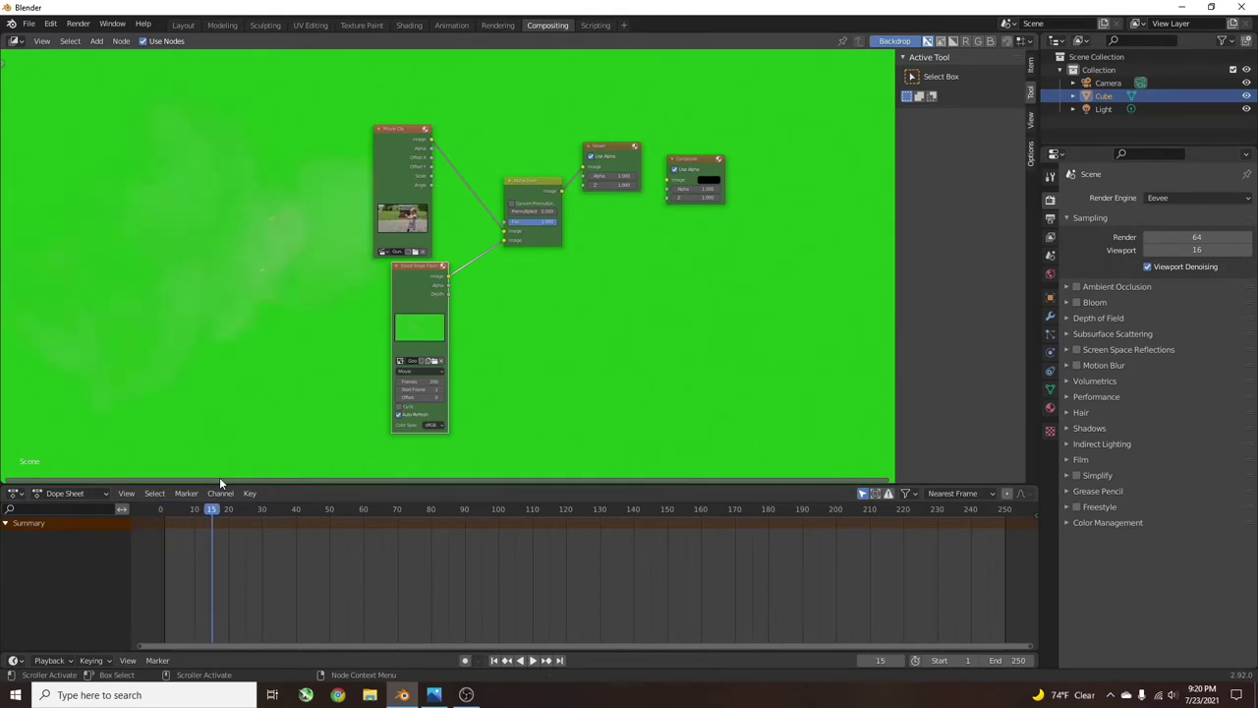
{"action": "key", "text": "Left"}
{"action": "key", "text": "Left"}
{"action": "key", "text": "Left"}
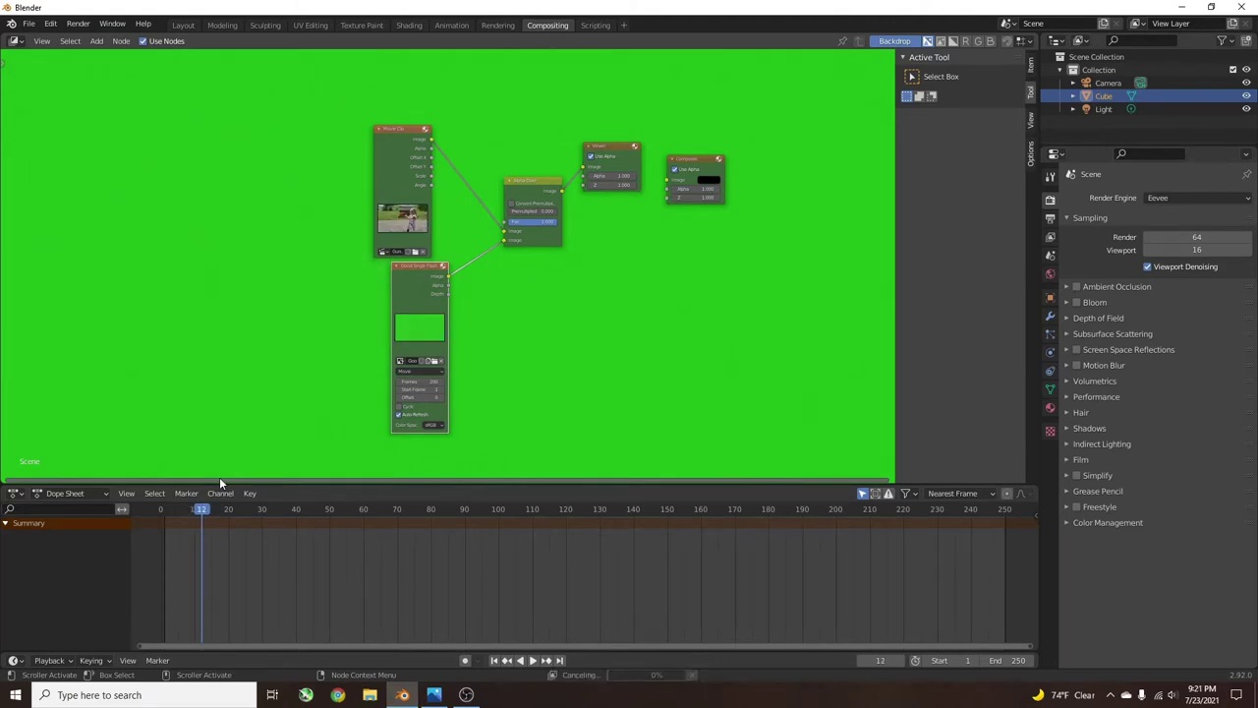
{"action": "key", "text": "Left"}
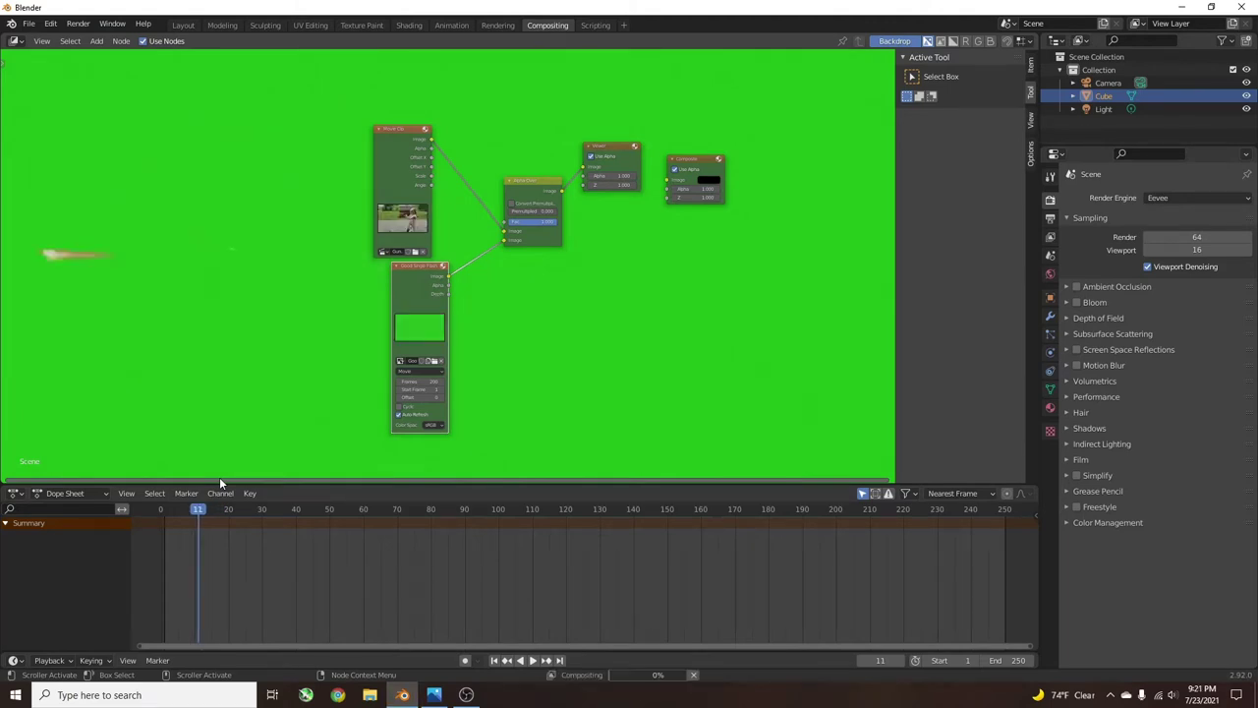
Step: Shrink the backdrop so the full frame shows behind the nodes, and return to frame 11 at the flash's start
{"action": "middle_click_drag", "start_coordinate": [258, 351], "coordinate": [432, 367]}
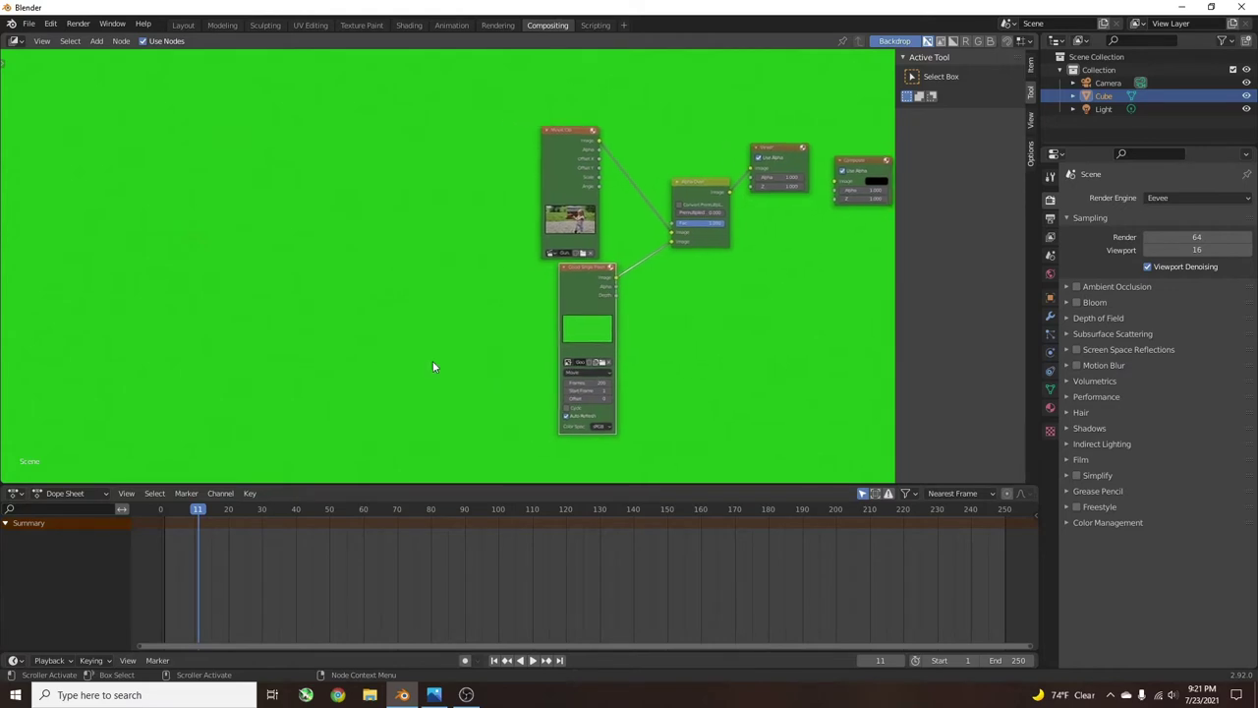
{"action": "scroll", "coordinate": [416, 367], "scroll_direction": "down", "scroll_amount": 1}
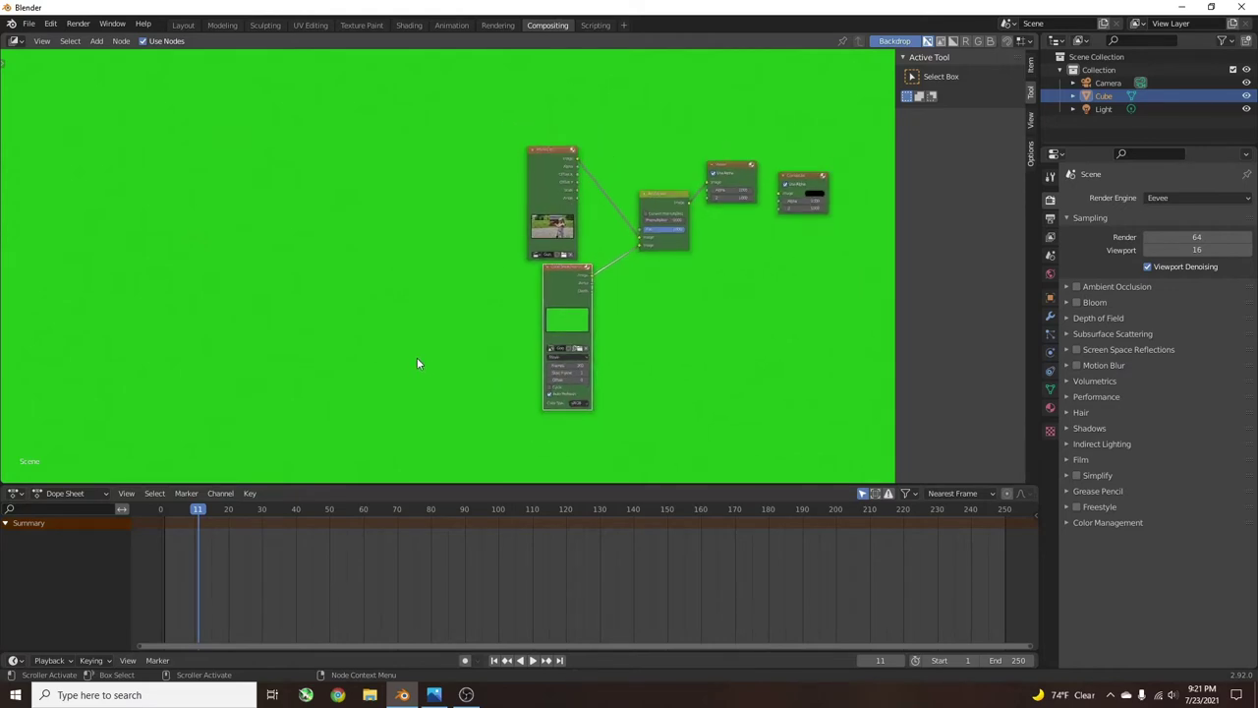
{"action": "key", "text": "v"}
{"action": "key", "text": "v"}
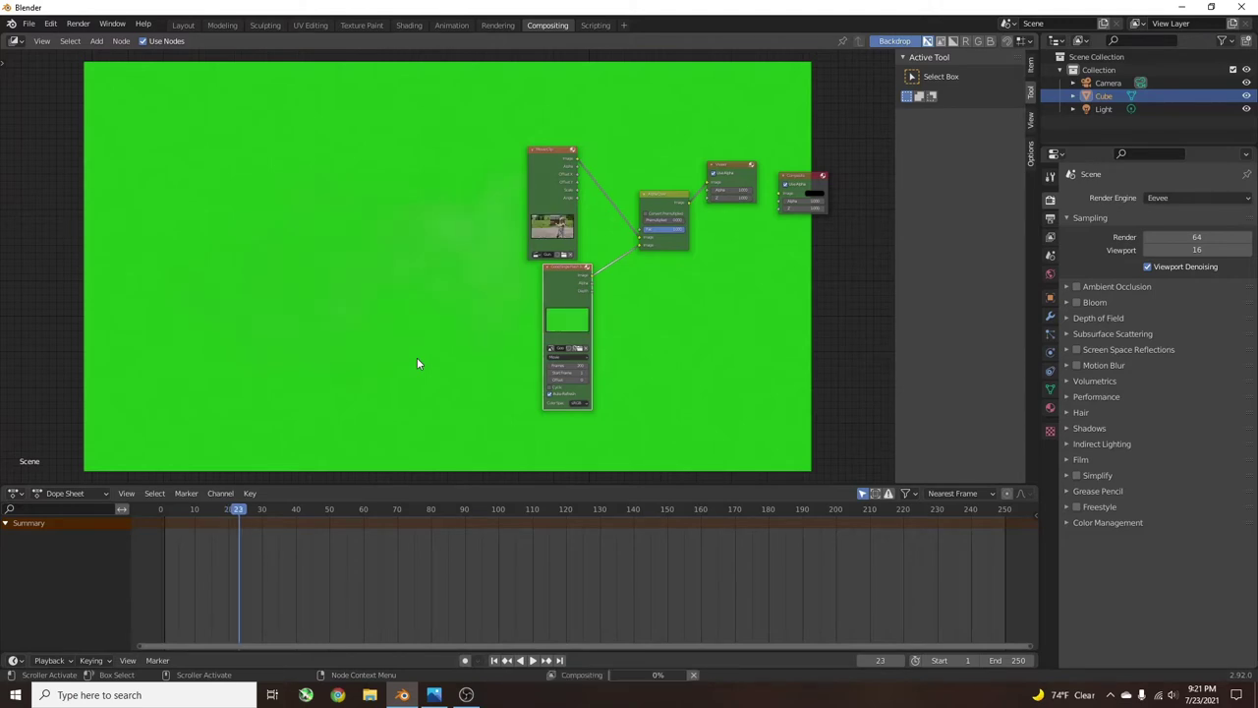
{"action": "key", "text": "Left"}
{"action": "key", "text": "Left"}
{"action": "key", "text": "Left"}
{"action": "key", "text": "Left"}
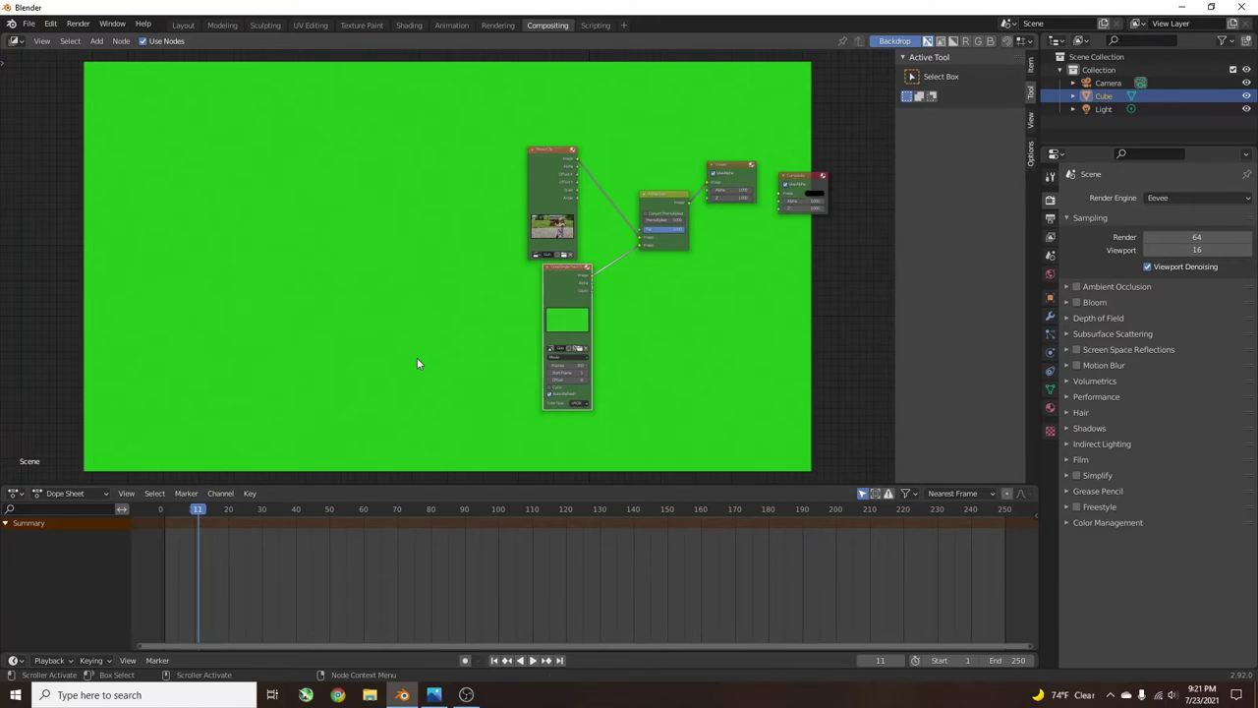
Step: Set the flash Image node's frame offset to 11
{"action": "scroll", "coordinate": [417, 358], "scroll_direction": "up", "scroll_amount": 9}
{"action": "middle_click_drag", "start_coordinate": [775, 333], "coordinate": [522, 218]}
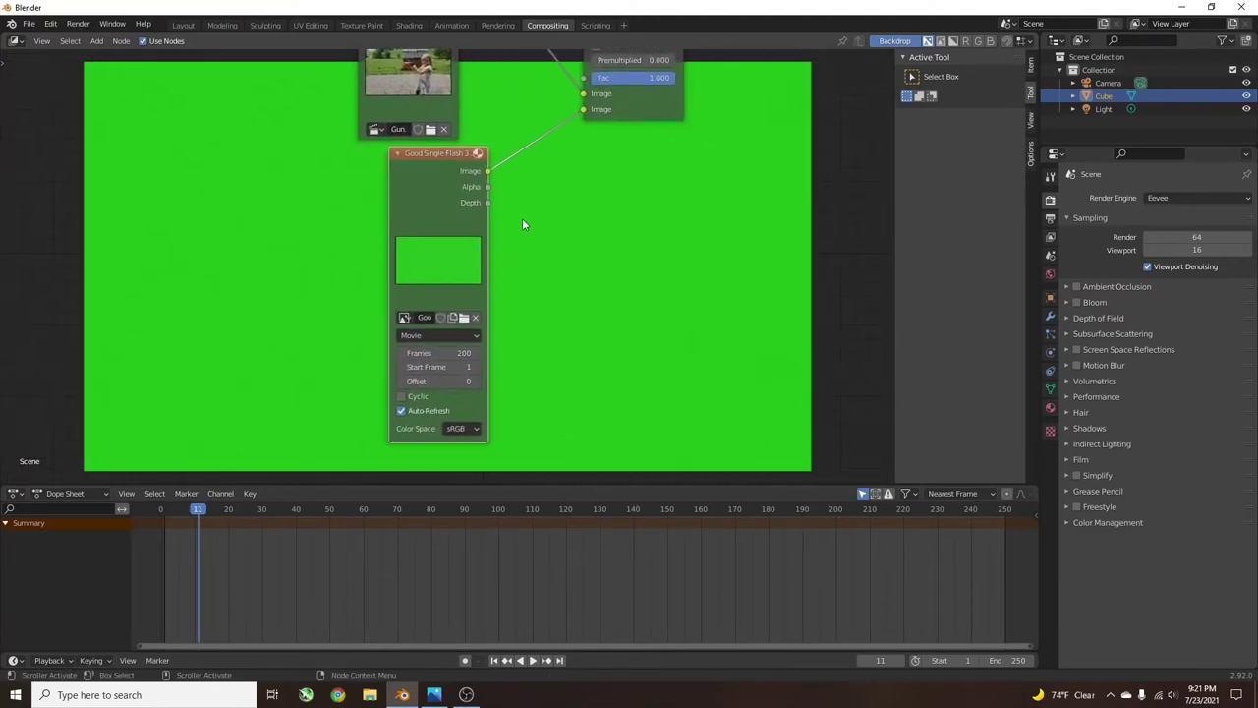
{"action": "scroll", "coordinate": [511, 231], "scroll_direction": "up", "scroll_amount": 2}
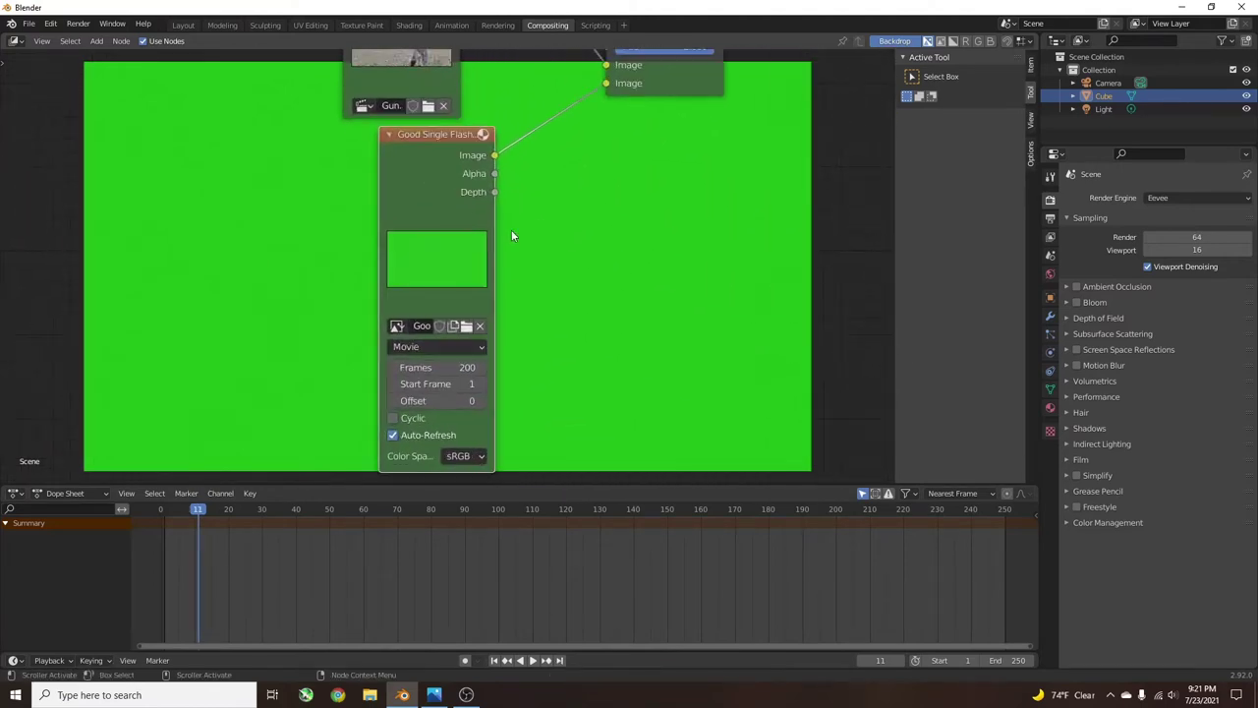
{"action": "left_click", "coordinate": [444, 402]}
{"action": "type", "text": "11"}
{"action": "key", "text": "Return"}
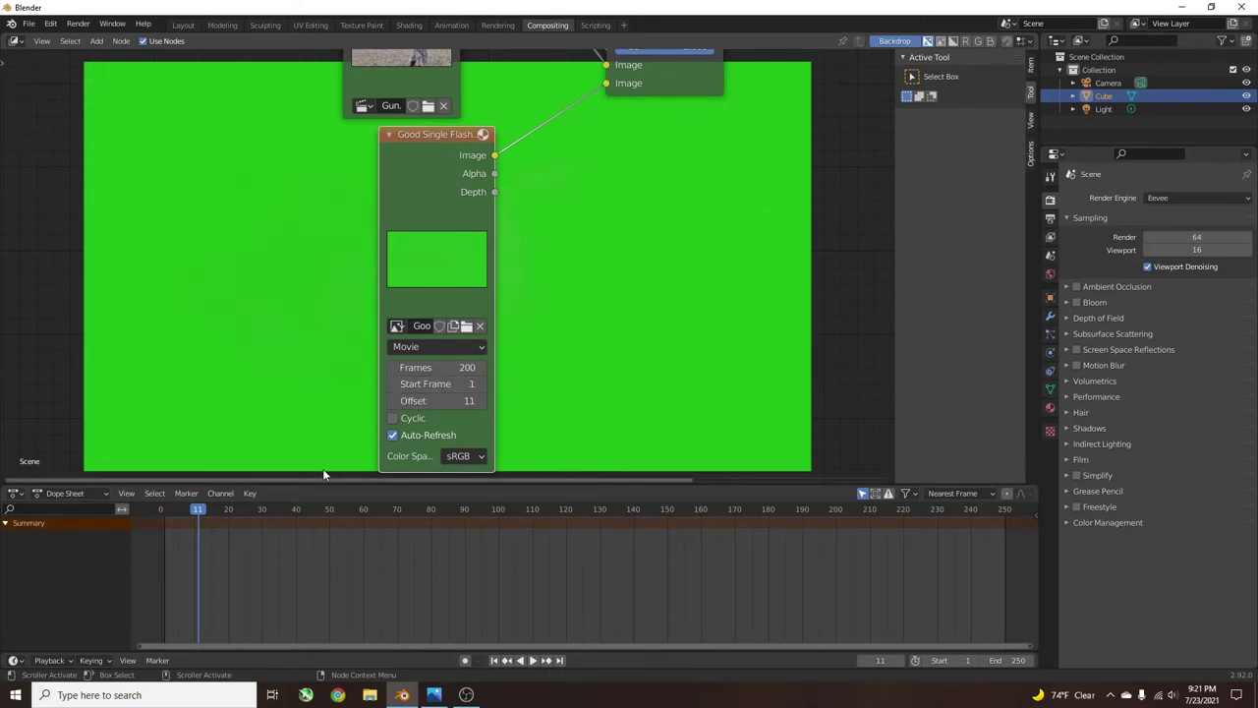
Step: Step back frame by frame to frame 5 to check the flash clip's new timing
{"action": "key", "text": "Left"}
{"action": "key", "text": "Left"}
{"action": "key", "text": "Left"}
{"action": "key", "text": "Left"}
{"action": "key", "text": "Left"}
{"action": "key", "text": "Left"}
{"action": "key", "text": "Left"}
{"action": "key", "text": "Left"}
{"action": "key", "text": "Left"}
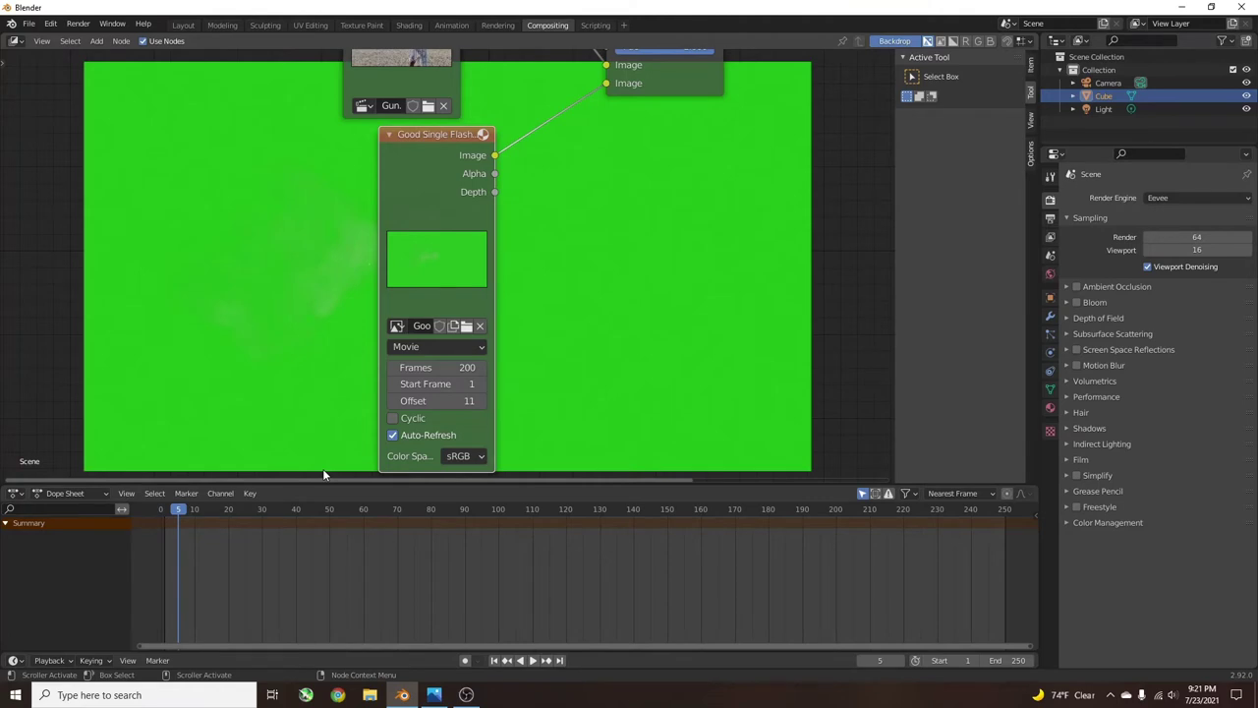
Step: Move the flash Image node away from the Alpha Over node and insert a Keying node on the link between them
{"action": "scroll", "coordinate": [540, 241], "scroll_direction": "down", "scroll_amount": 3}
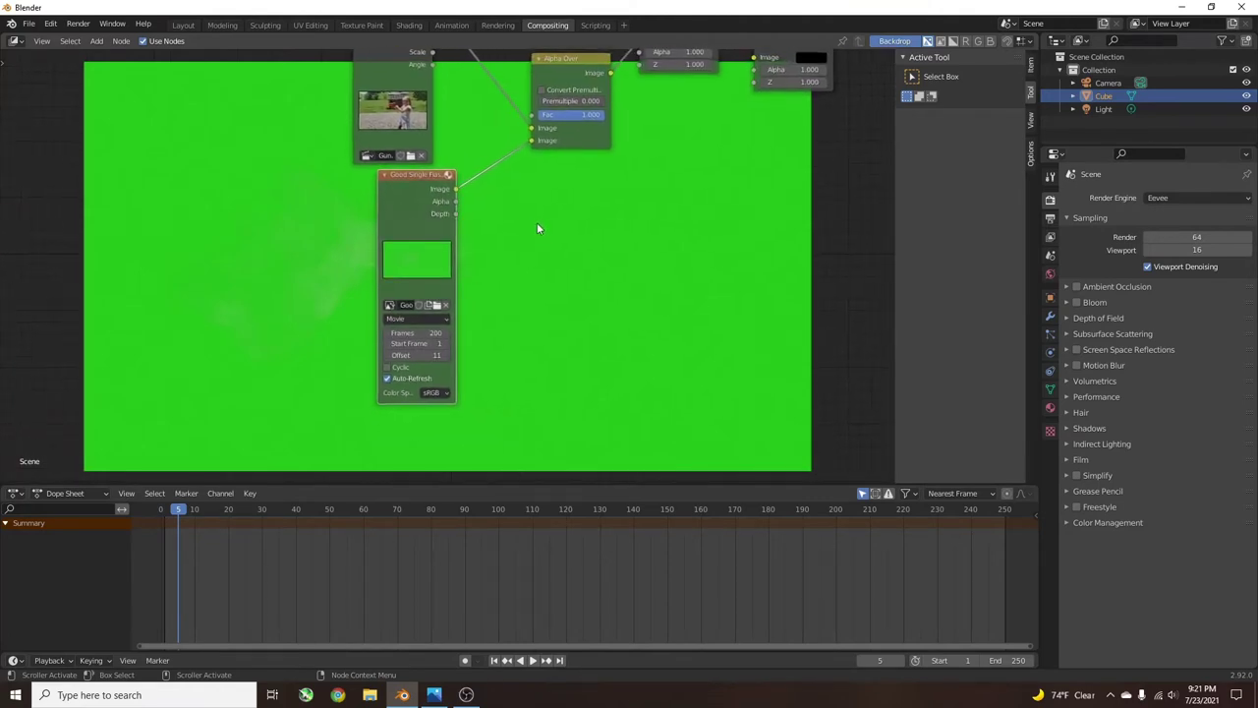
{"action": "left_click_drag", "start_coordinate": [414, 179], "coordinate": [263, 188]}
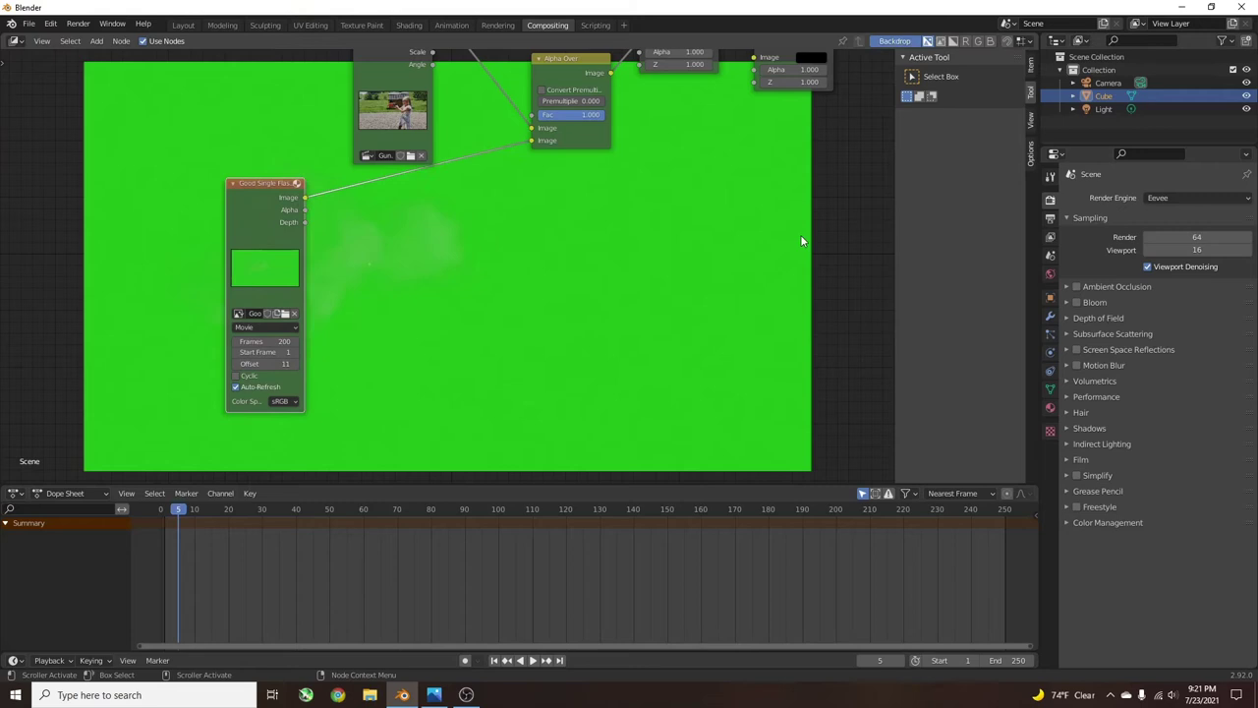
{"action": "middle_click_drag", "start_coordinate": [686, 237], "coordinate": [671, 341]}
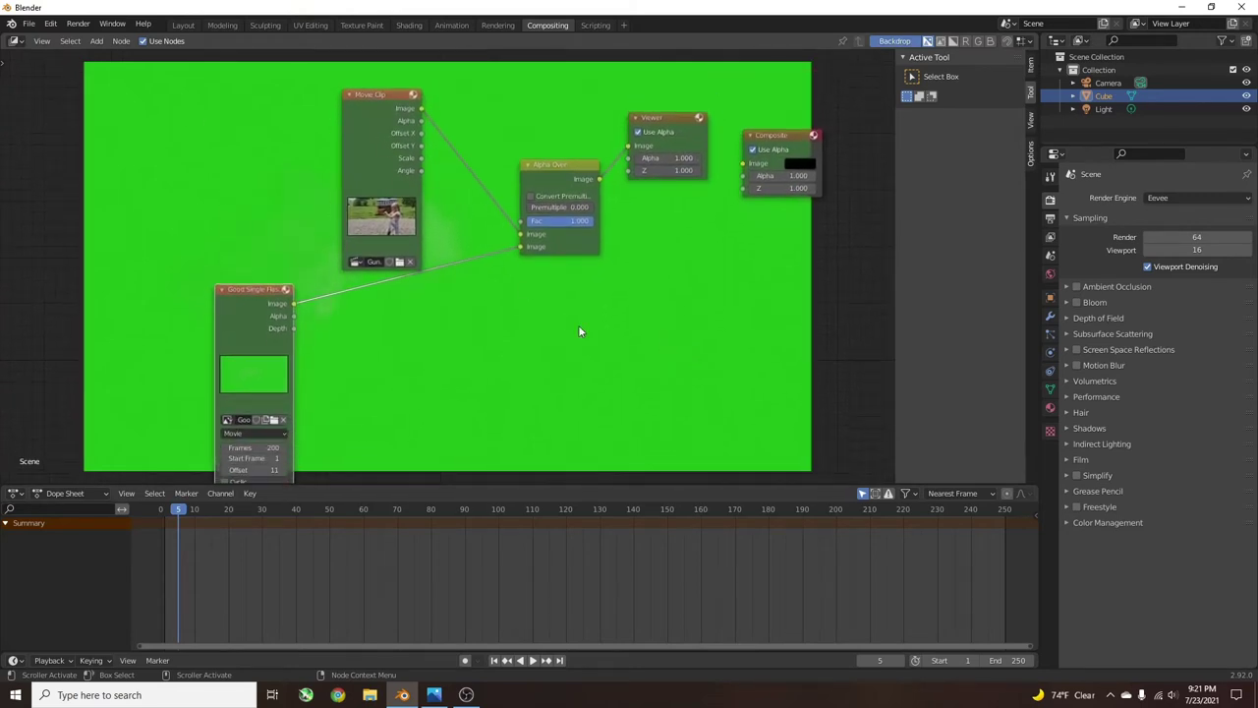
{"action": "middle_click_drag", "start_coordinate": [580, 331], "coordinate": [569, 296]}
{"action": "scroll", "coordinate": [568, 295], "scroll_direction": "down", "scroll_amount": 1}
{"action": "key", "text": "shift+a"}
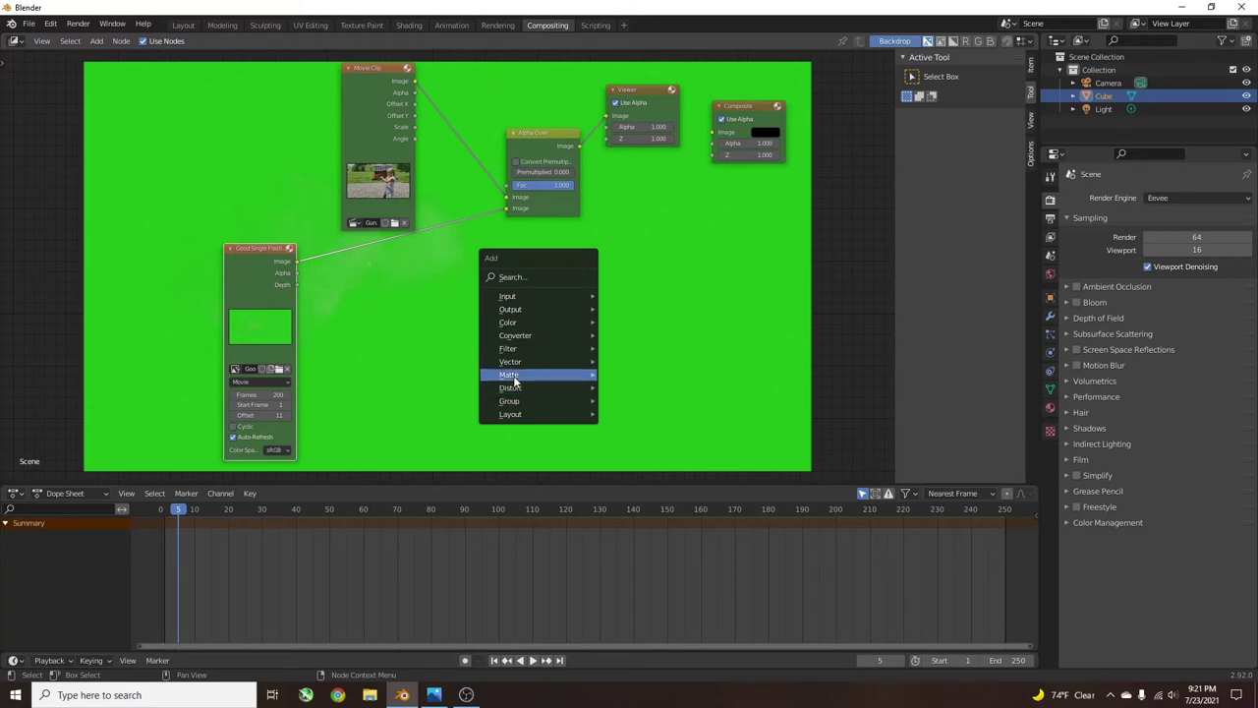
{"action": "mouse_move", "coordinate": [512, 380]}
{"action": "left_click", "coordinate": [629, 518]}
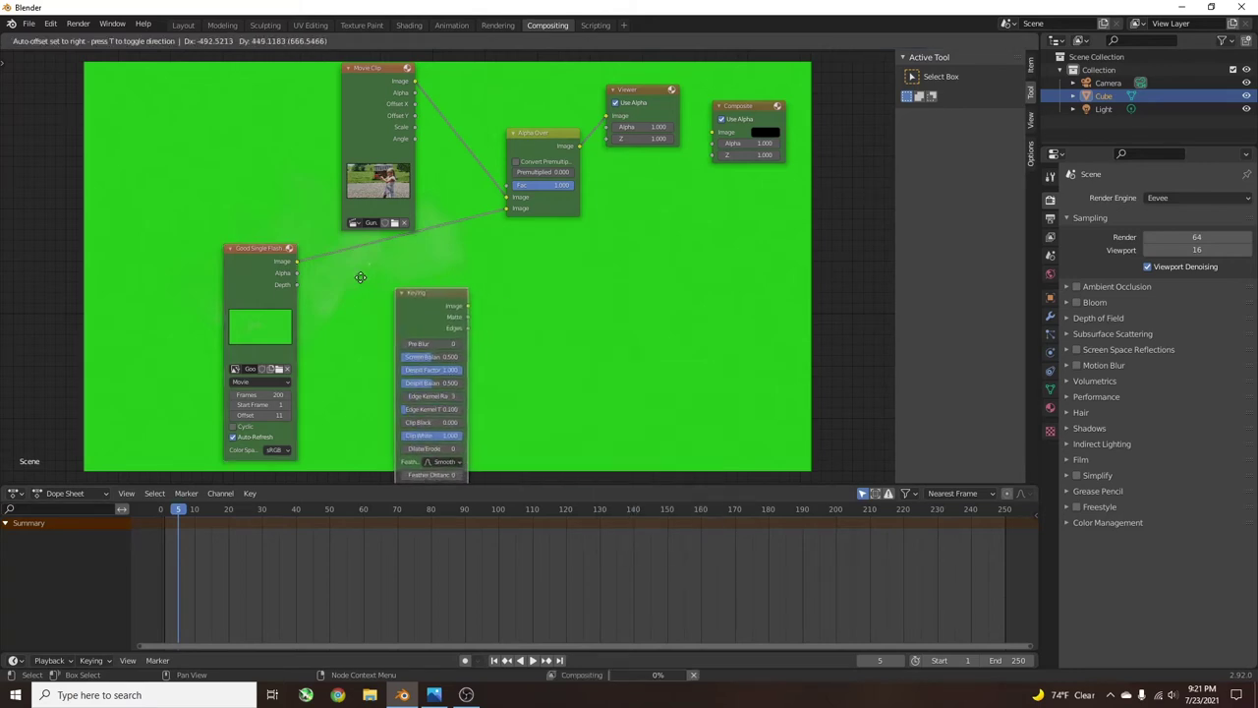
{"action": "left_click", "coordinate": [342, 230]}
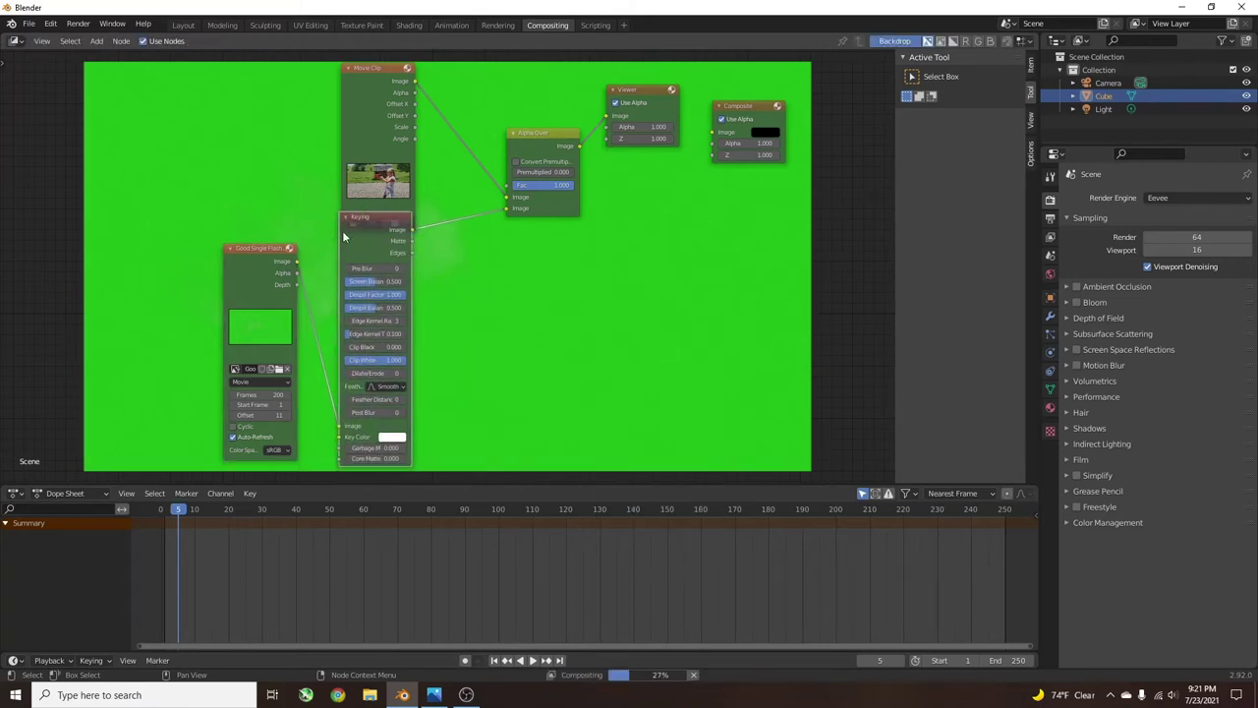
Step: Sample the backdrop's green screen as the Keying node's key color
{"action": "left_click", "coordinate": [398, 440]}
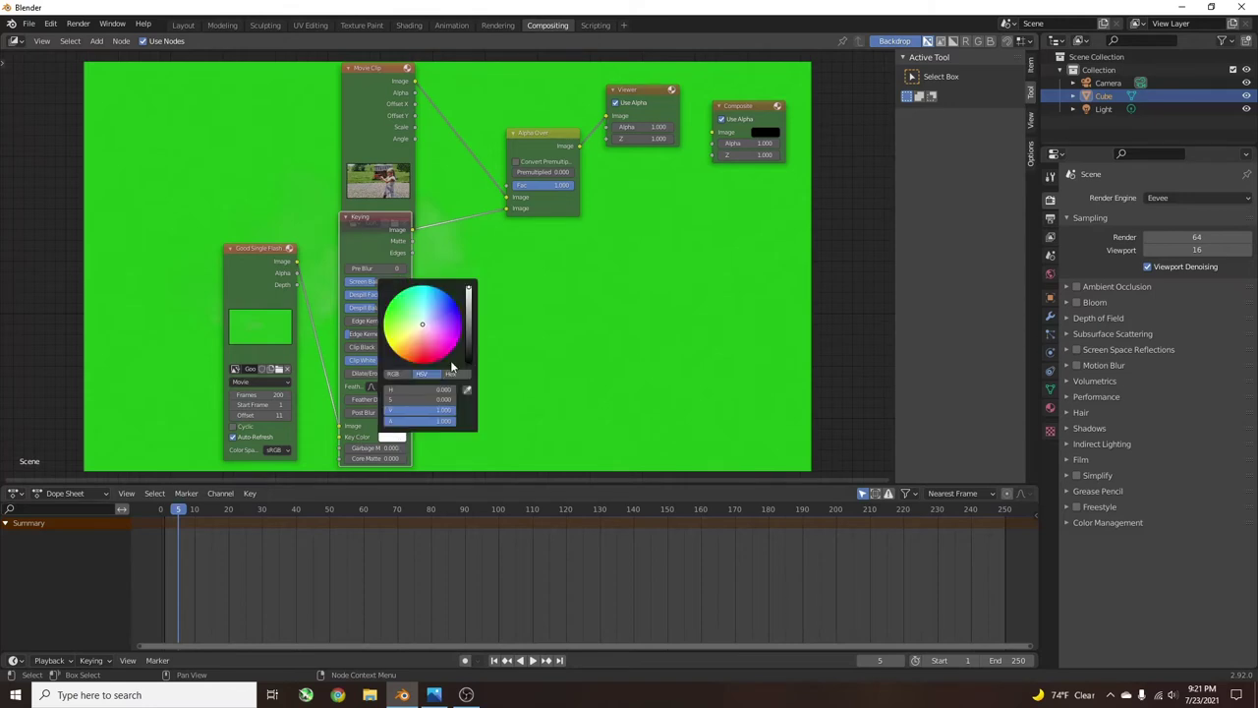
{"action": "left_click", "coordinate": [398, 437]}
{"action": "left_click", "coordinate": [466, 394]}
{"action": "left_click", "coordinate": [654, 321]}
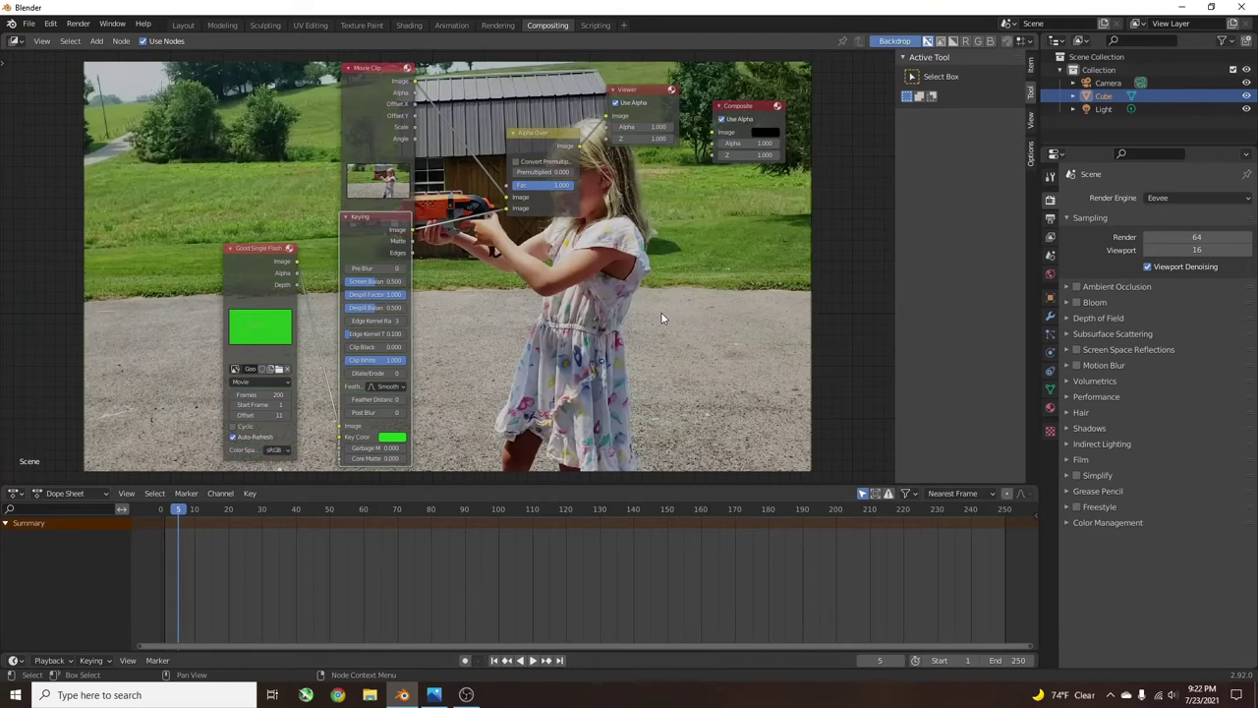
Step: Go back to frame 3 and examine the keyed flash's direction and position relative to the toy gun
{"action": "scroll", "coordinate": [609, 281], "scroll_direction": "down", "scroll_amount": 3}
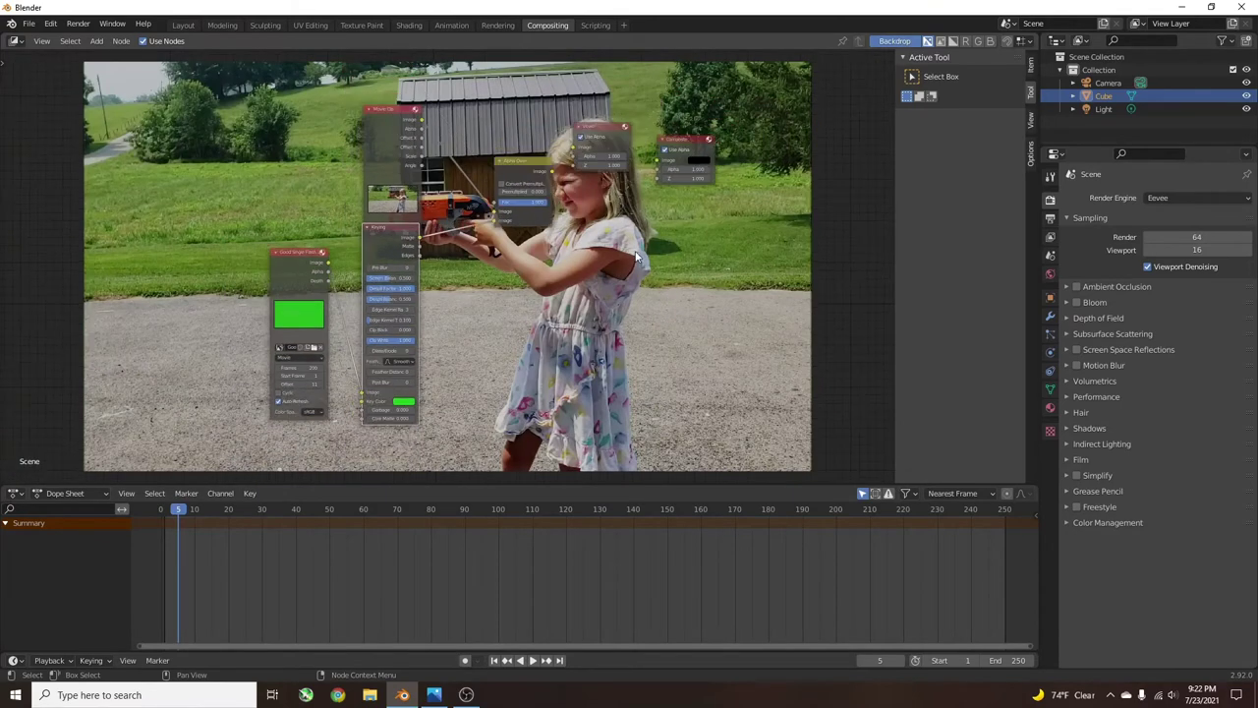
{"action": "middle_click_drag", "start_coordinate": [663, 286], "coordinate": [716, 312]}
{"action": "scroll", "coordinate": [645, 308], "scroll_direction": "up", "scroll_amount": 4}
{"action": "middle_click_drag", "start_coordinate": [491, 384], "coordinate": [510, 357]}
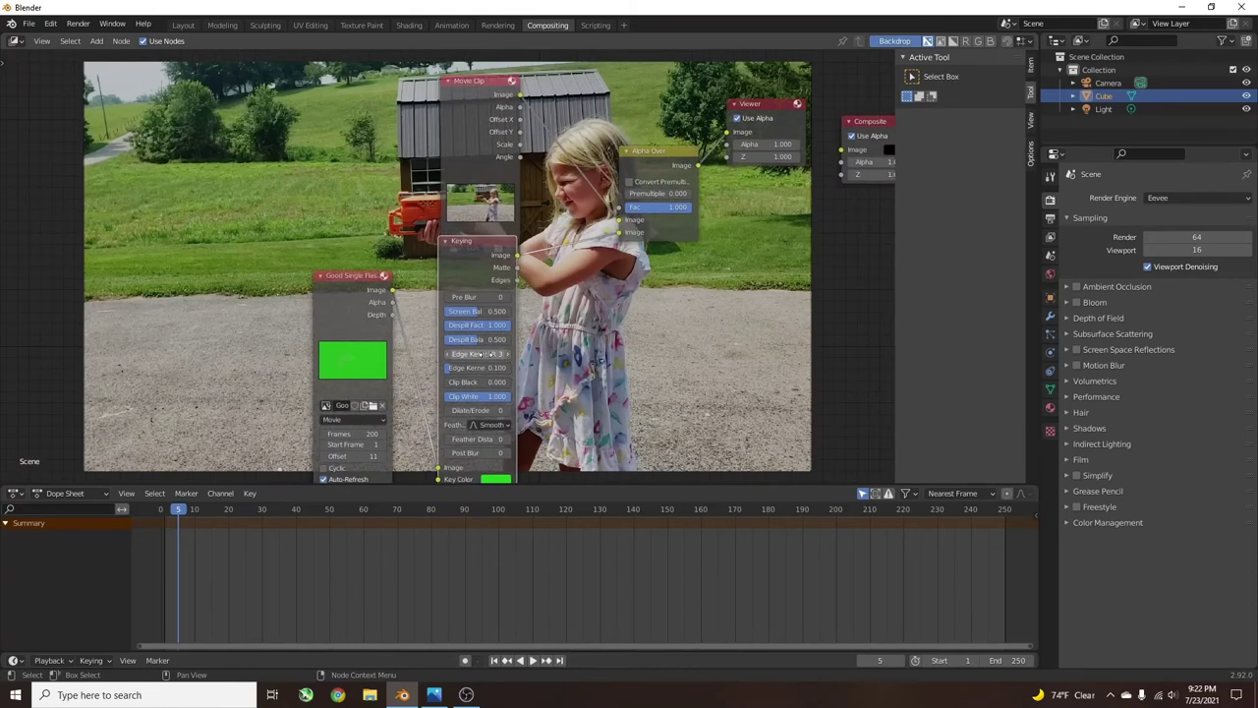
{"action": "key", "text": "Left"}
{"action": "key", "text": "Left"}
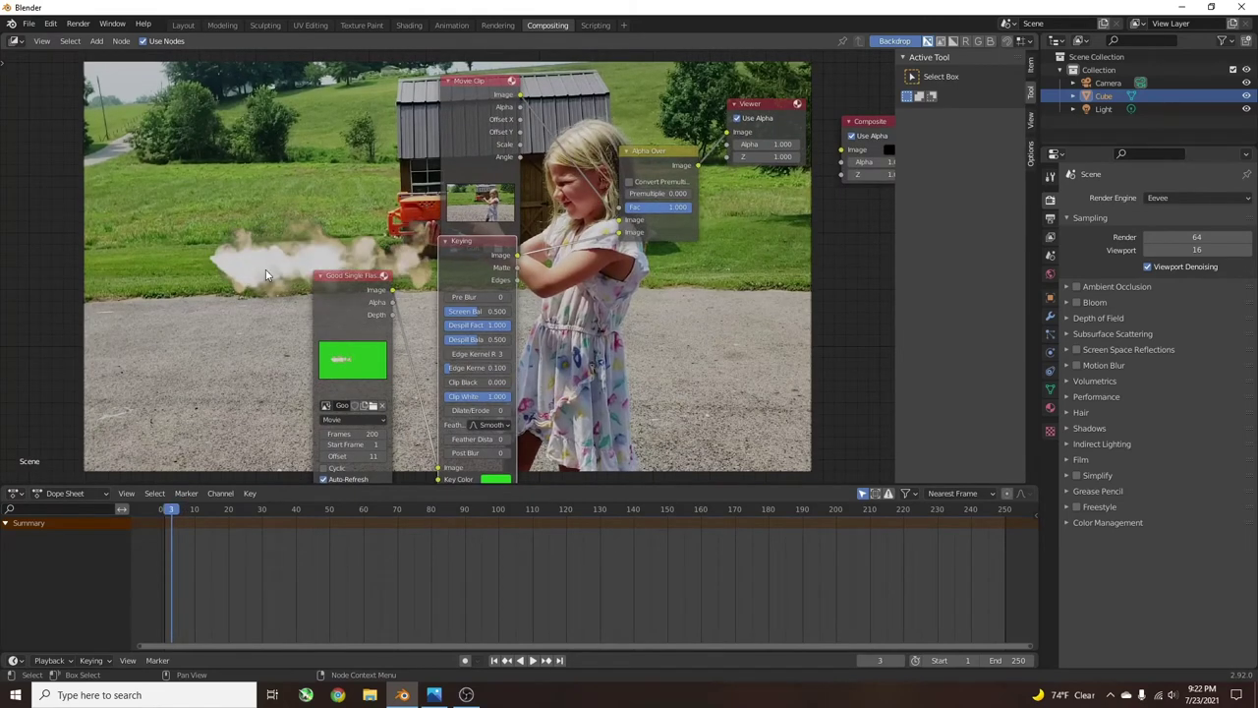
{"action": "middle_click_drag", "start_coordinate": [265, 275], "coordinate": [507, 257]}
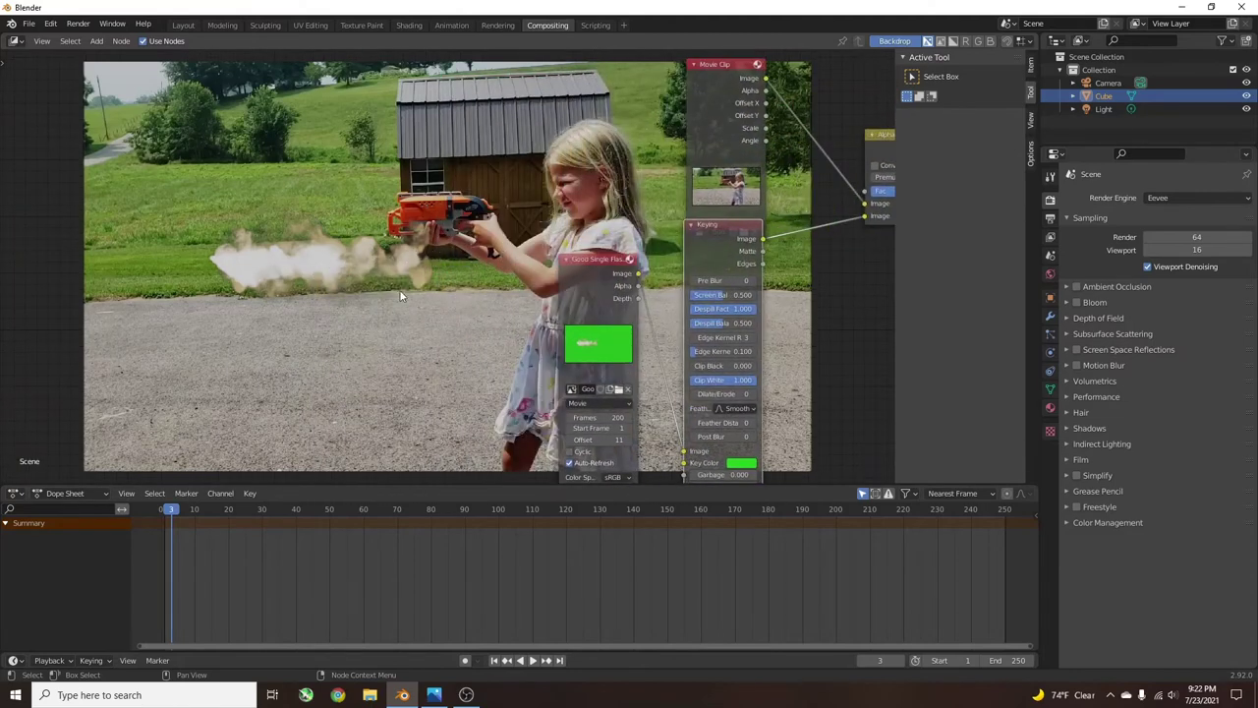
{"action": "middle_click_drag", "start_coordinate": [459, 311], "coordinate": [575, 292]}
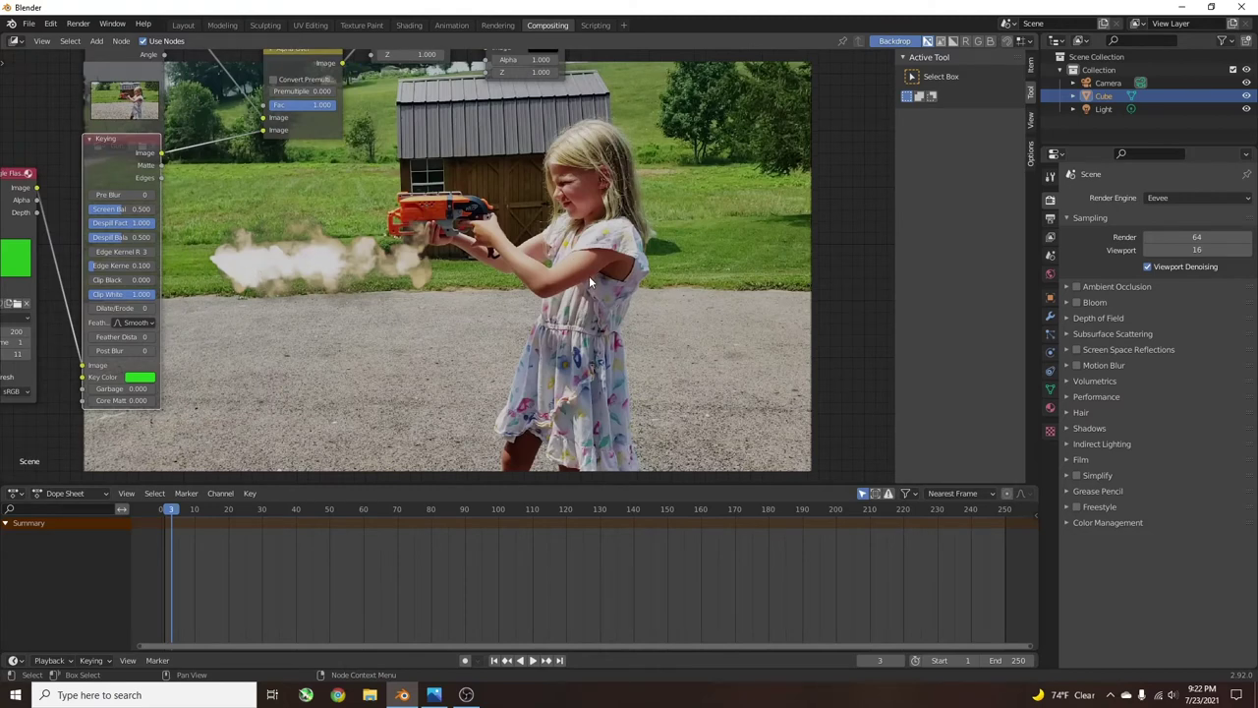
Step: Add a Flip node set to Flip X on the link between the flash Image node and the Keying node
{"action": "key", "text": "shift+a"}
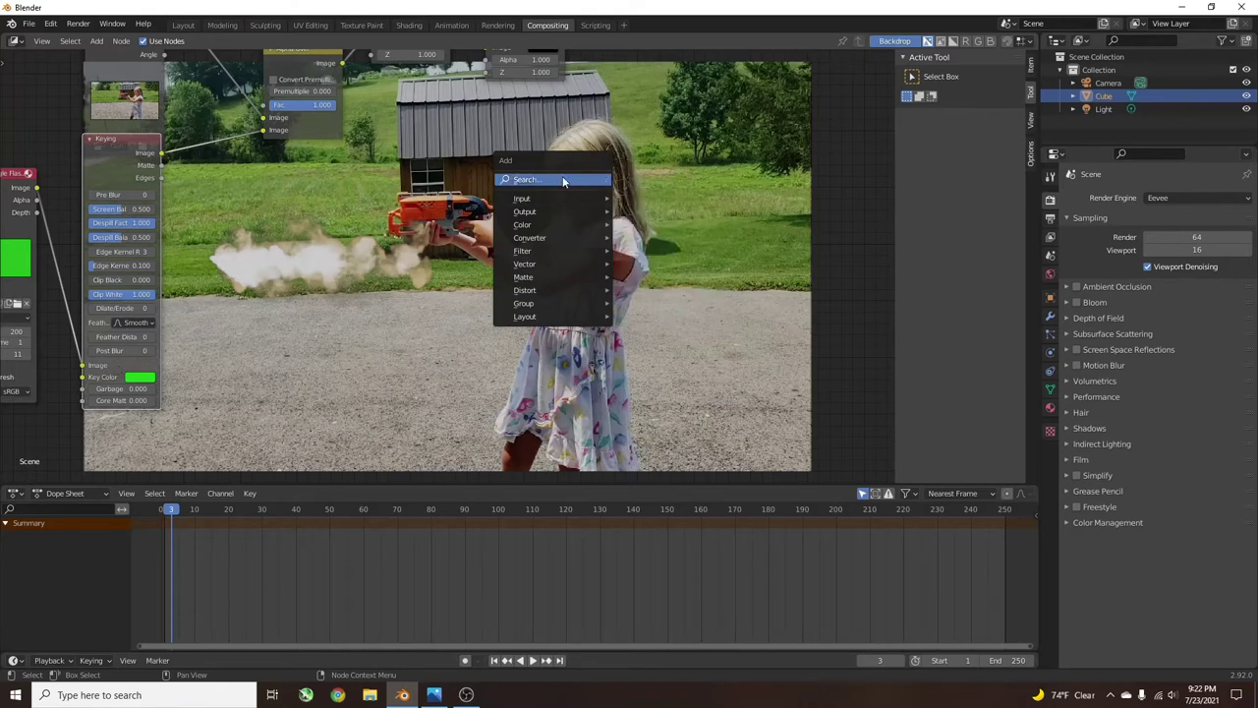
{"action": "left_click", "coordinate": [563, 181]}
{"action": "type", "text": "key"}
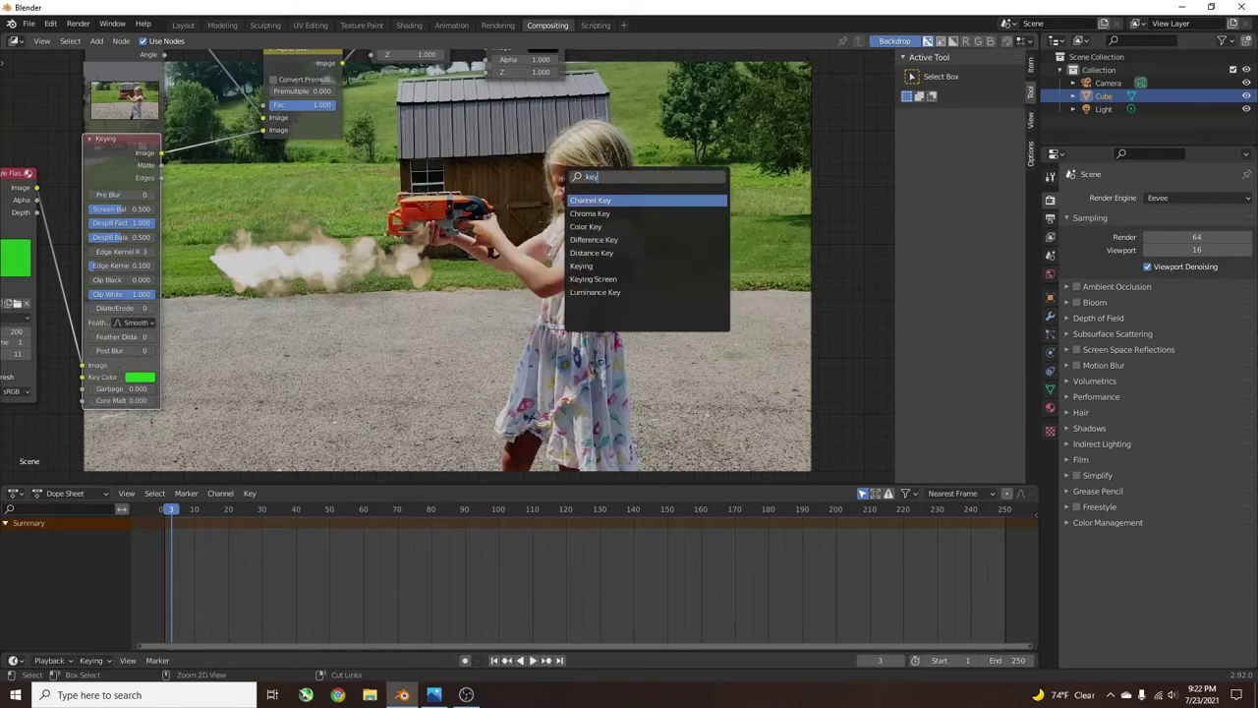
{"action": "key", "text": "BackSpace"}
{"action": "key", "text": "BackSpace"}
{"action": "key", "text": "BackSpace"}
{"action": "type", "text": "flip"}
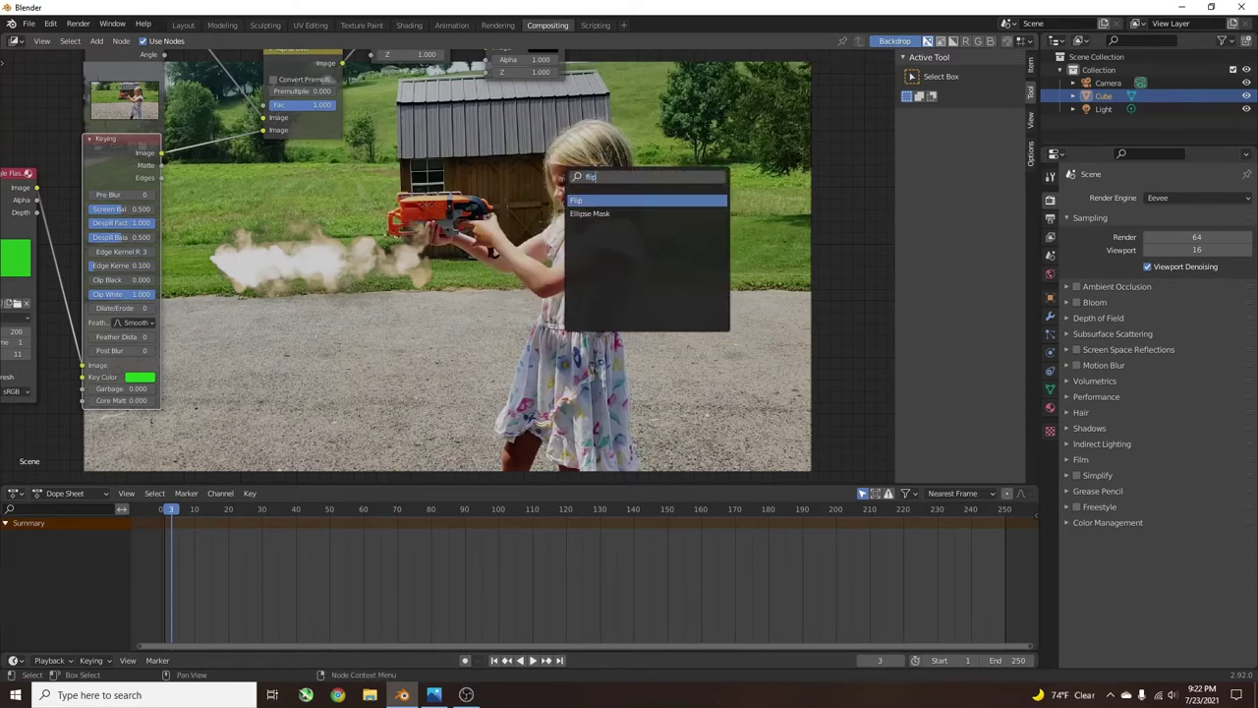
{"action": "key", "text": "Return"}
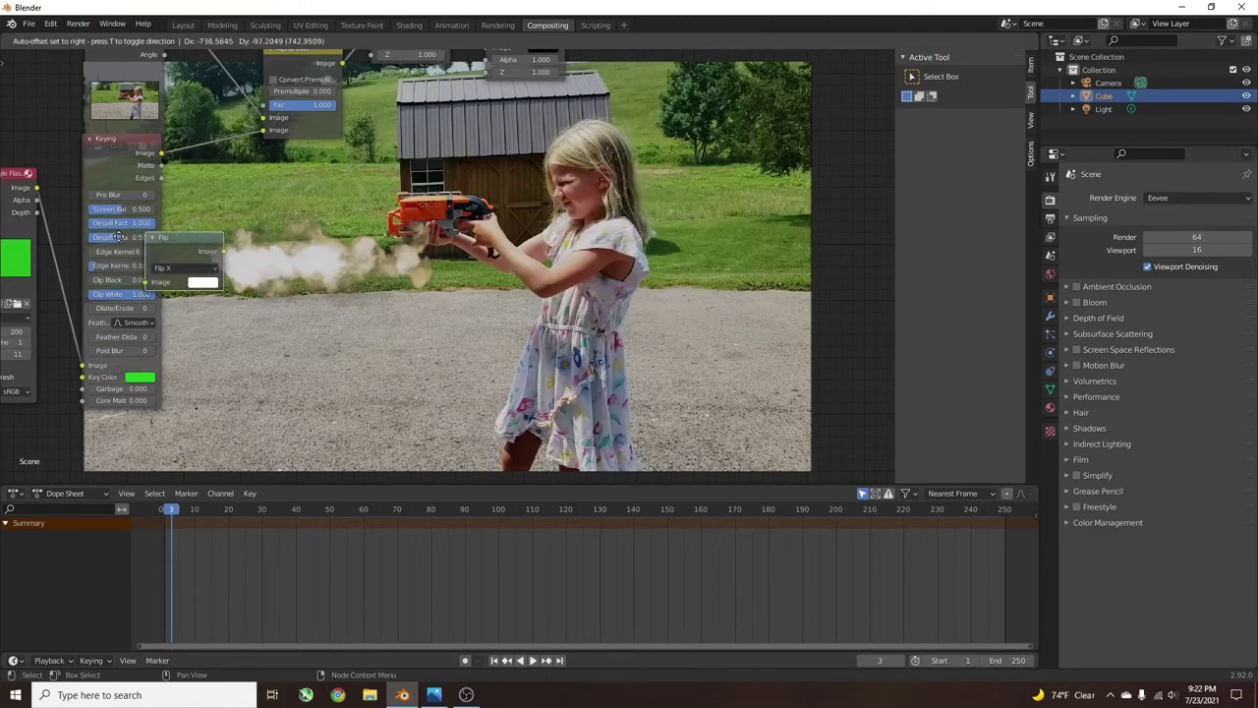
{"action": "left_click", "coordinate": [49, 254]}
Step: Reposition the flash Image and Flip nodes to leave more space before the Keying node
{"action": "middle_click_drag", "start_coordinate": [118, 263], "coordinate": [348, 268]}
{"action": "scroll", "coordinate": [348, 268], "scroll_direction": "up", "scroll_amount": 1}
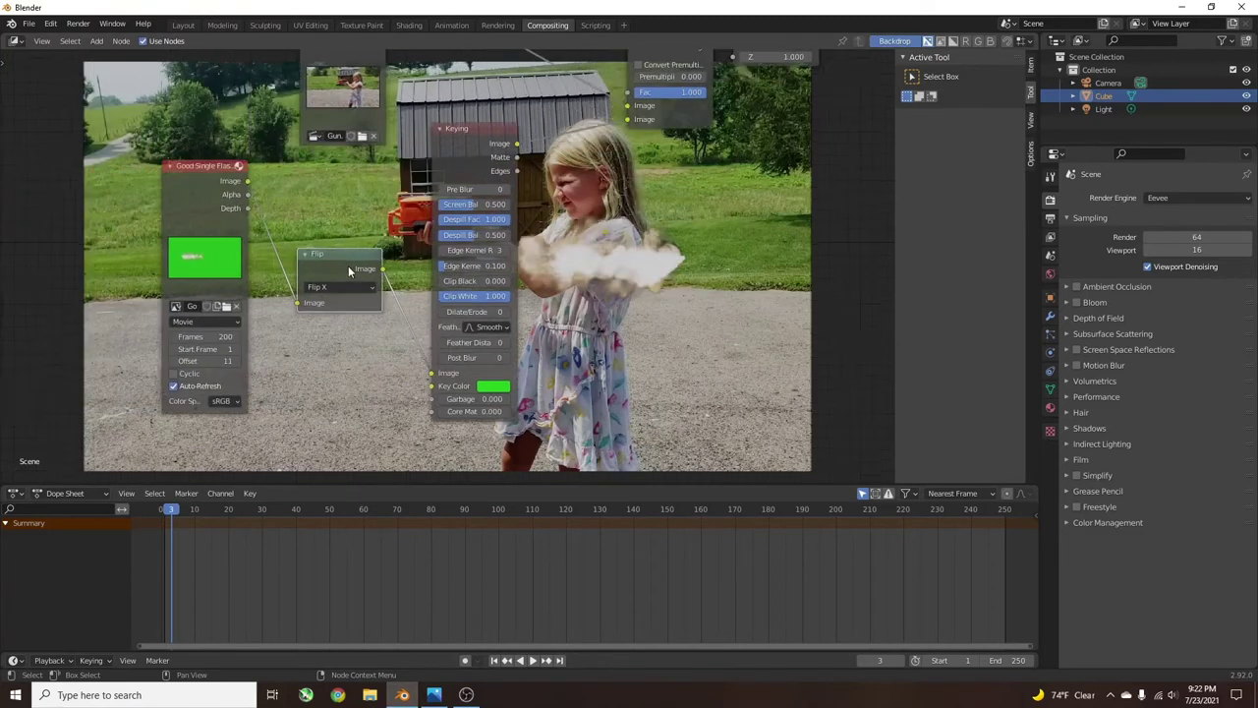
{"action": "scroll", "coordinate": [348, 265], "scroll_direction": "up", "scroll_amount": 1}
{"action": "left_click_drag", "start_coordinate": [224, 163], "coordinate": [193, 165]}
{"action": "left_click_drag", "start_coordinate": [370, 266], "coordinate": [308, 254]}
Step: Add a Transform node on the link between the Flip node and the Keying node
{"action": "middle_click_drag", "start_coordinate": [696, 256], "coordinate": [602, 252]}
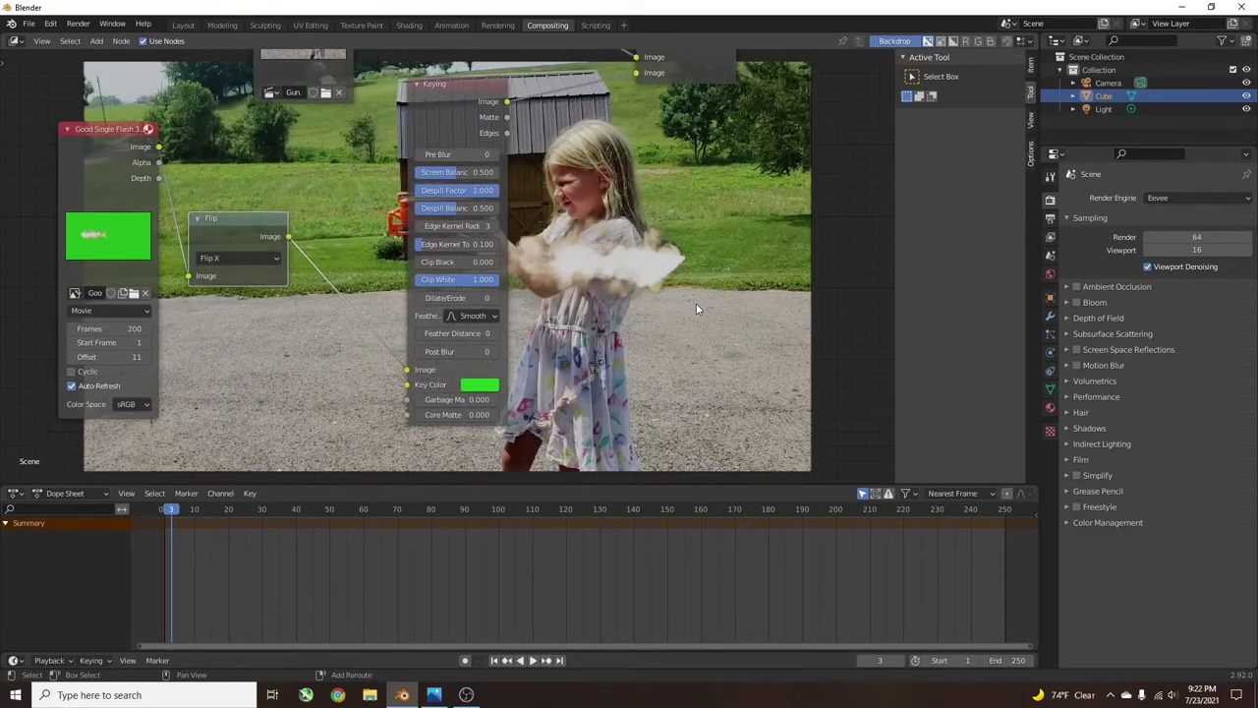
{"action": "key", "text": "shift+a"}
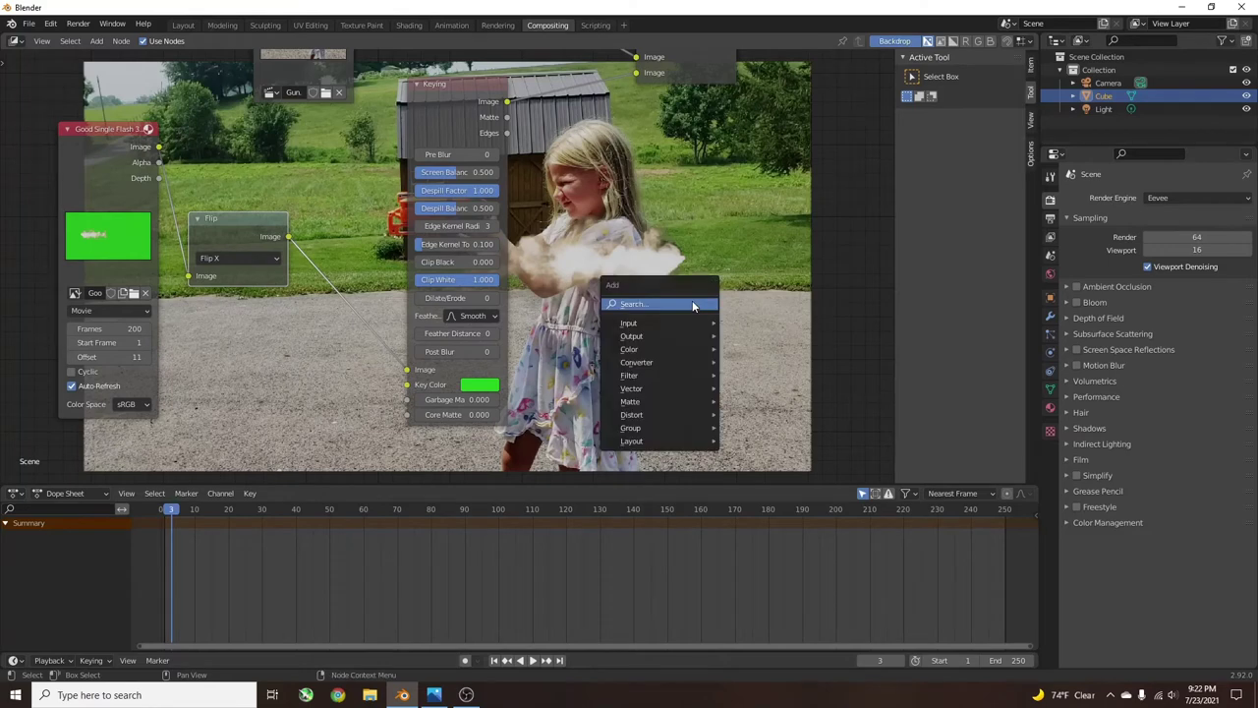
{"action": "left_click", "coordinate": [692, 300]}
{"action": "type", "text": "trans"}
{"action": "key", "text": "Return"}
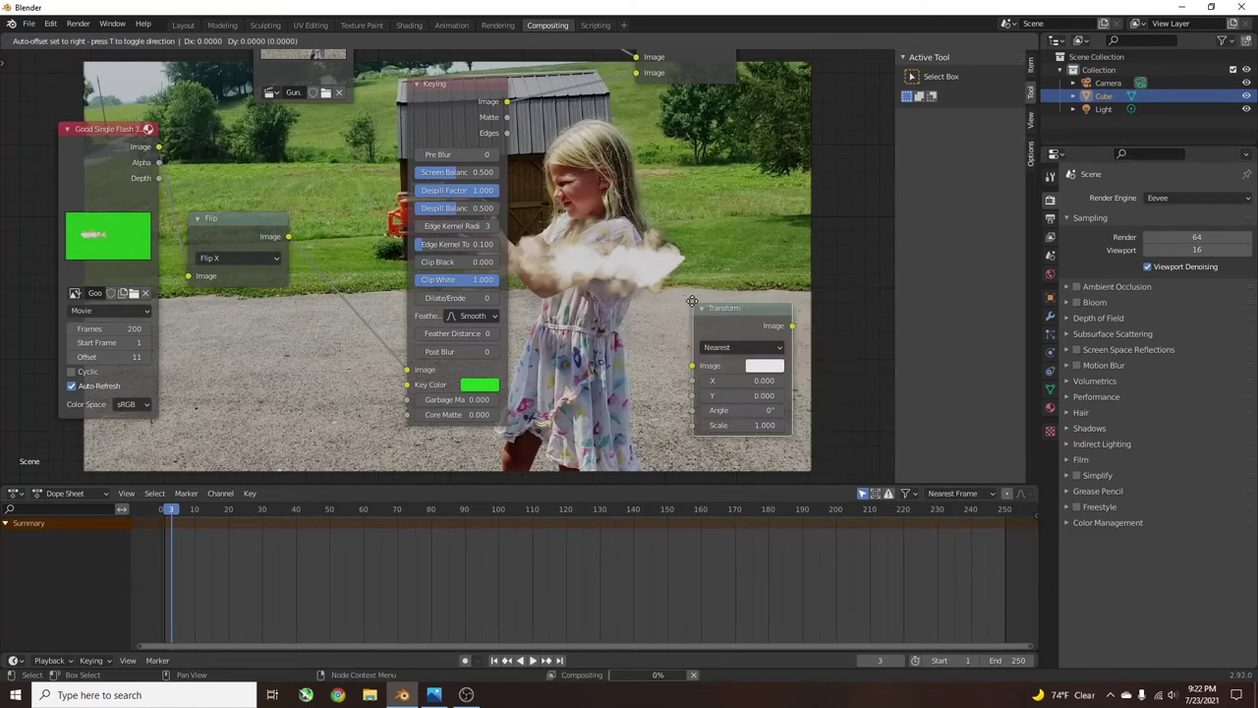
{"action": "left_click", "coordinate": [271, 228]}
{"action": "middle_click_drag", "start_coordinate": [615, 257], "coordinate": [446, 239]}
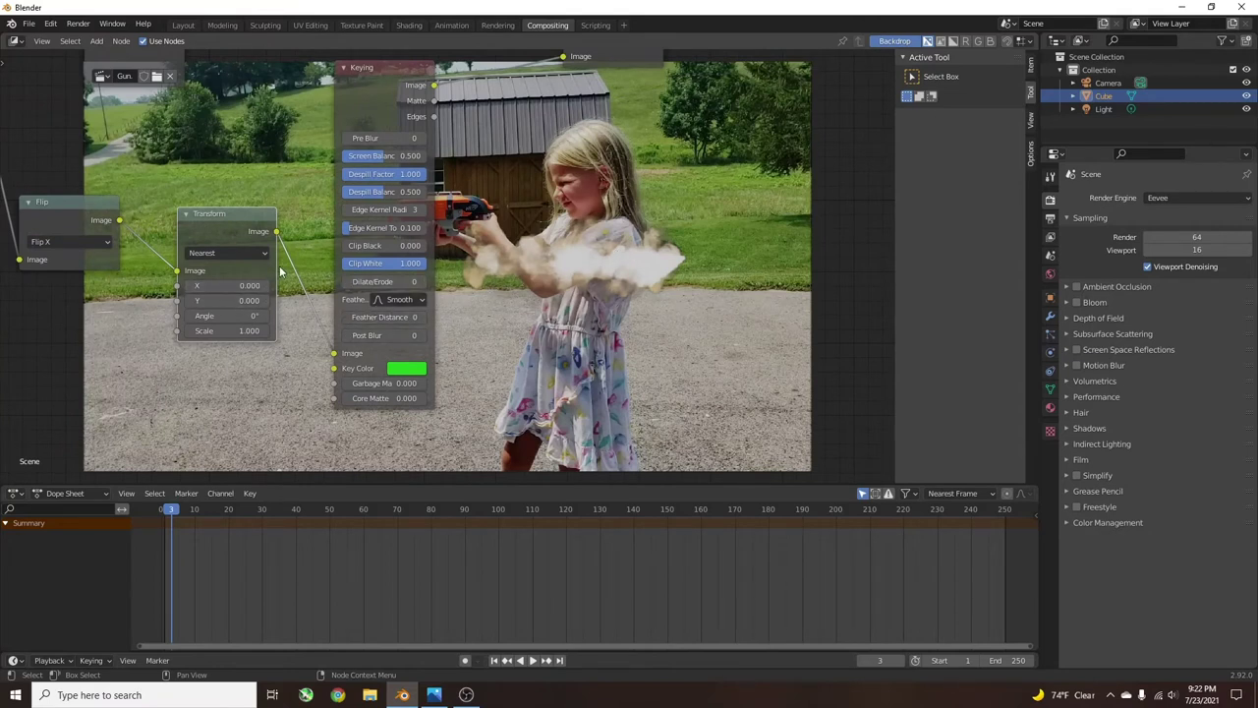
Step: Shift the flash horizontally toward the gun's muzzle by setting the Transform node's X to about -623.5
{"action": "left_click_drag", "start_coordinate": [246, 291], "coordinate": [181, 286]}
{"action": "left_click", "coordinate": [246, 286]}
{"action": "type", "text": "-213.2"}
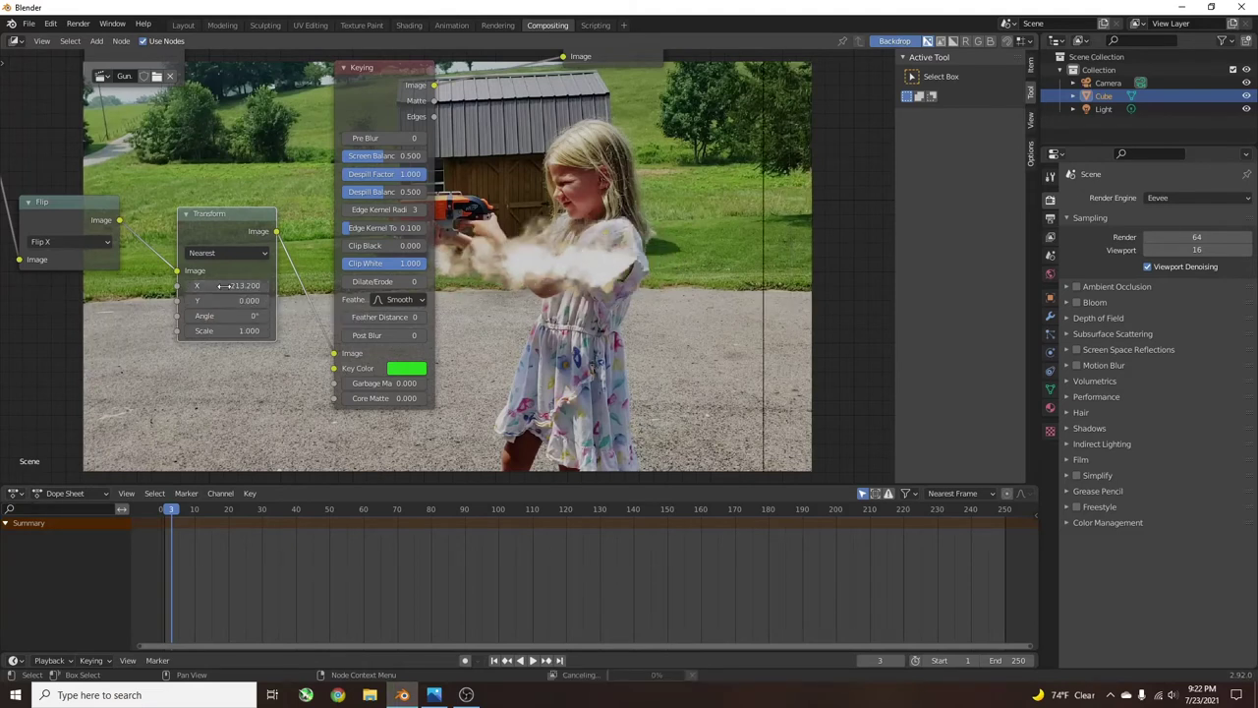
{"action": "key", "text": "Return"}
{"action": "left_click", "coordinate": [245, 286]}
{"action": "type", "text": "-265.5"}
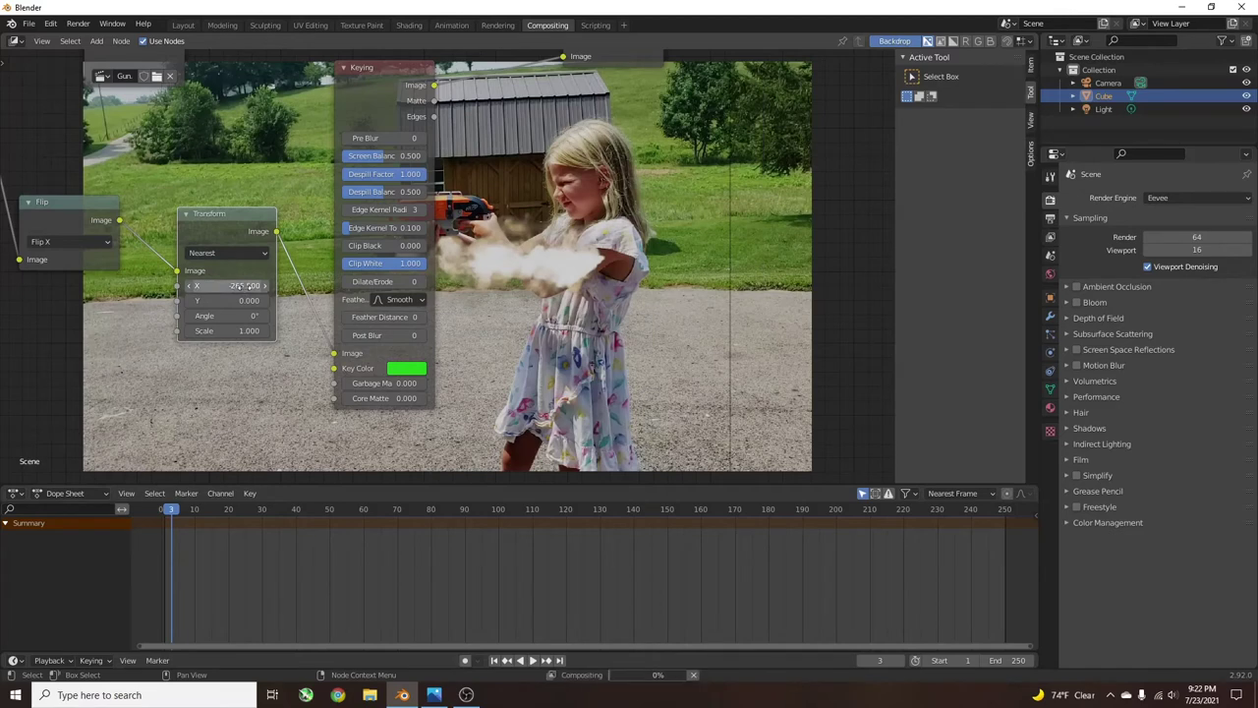
{"action": "key", "text": "Return"}
{"action": "middle_click_drag", "start_coordinate": [318, 284], "coordinate": [511, 319]}
{"action": "left_click_drag", "start_coordinate": [440, 320], "coordinate": [284, 319]}
{"action": "left_click_drag", "start_coordinate": [439, 319], "coordinate": [298, 320]}
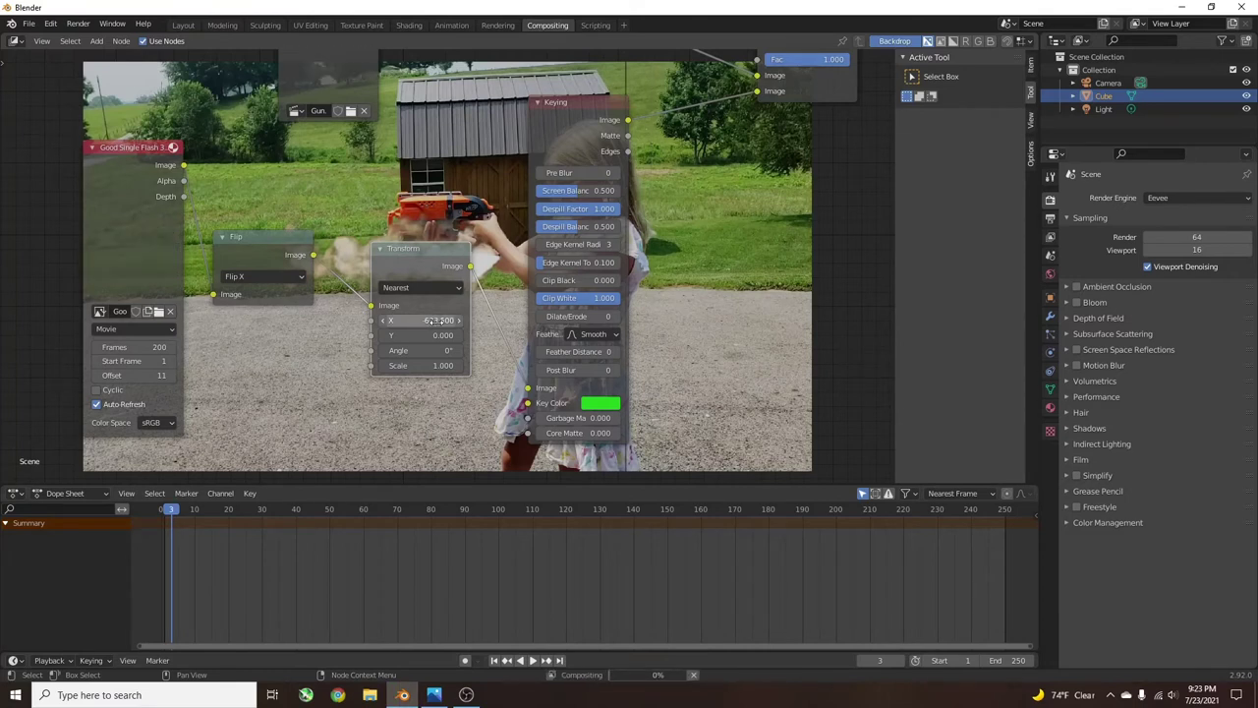
Step: Raise the flash to the gun's height and move it ahead of the muzzle with Transform Y 155.3 and X -879.1
{"action": "left_click_drag", "start_coordinate": [438, 335], "coordinate": [644, 335]}
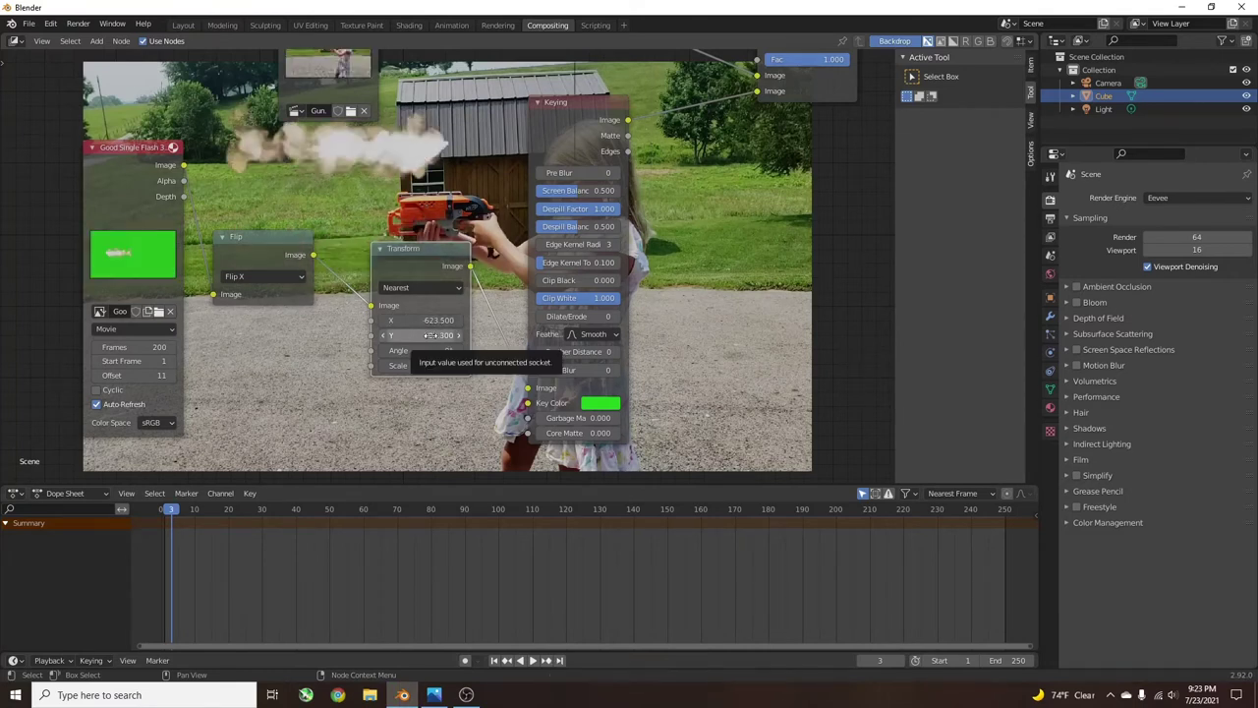
{"action": "left_click_drag", "start_coordinate": [430, 335], "coordinate": [341, 335]}
{"action": "left_click_drag", "start_coordinate": [426, 335], "coordinate": [449, 320]}
{"action": "middle_click_drag", "start_coordinate": [800, 320], "coordinate": [363, 276]}
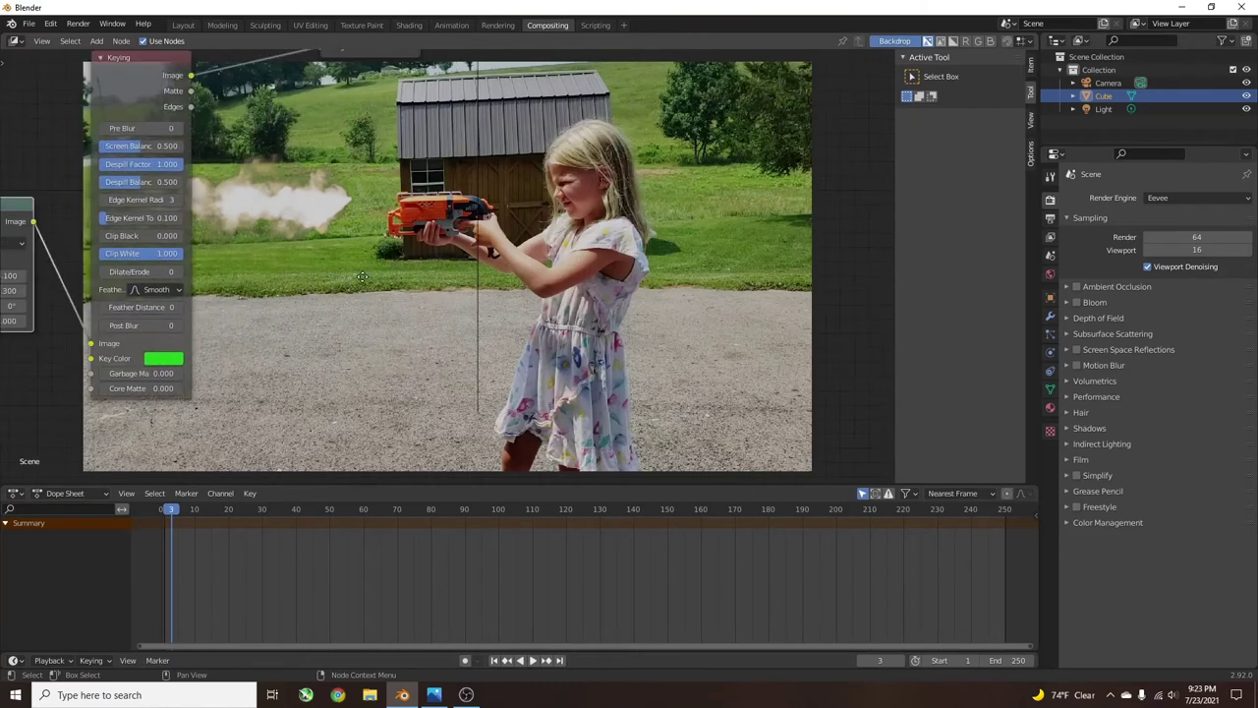
Step: Scrub and step through the gun footage to frame 45, examining the moment the toy gun fires
{"action": "left_click", "coordinate": [285, 512]}
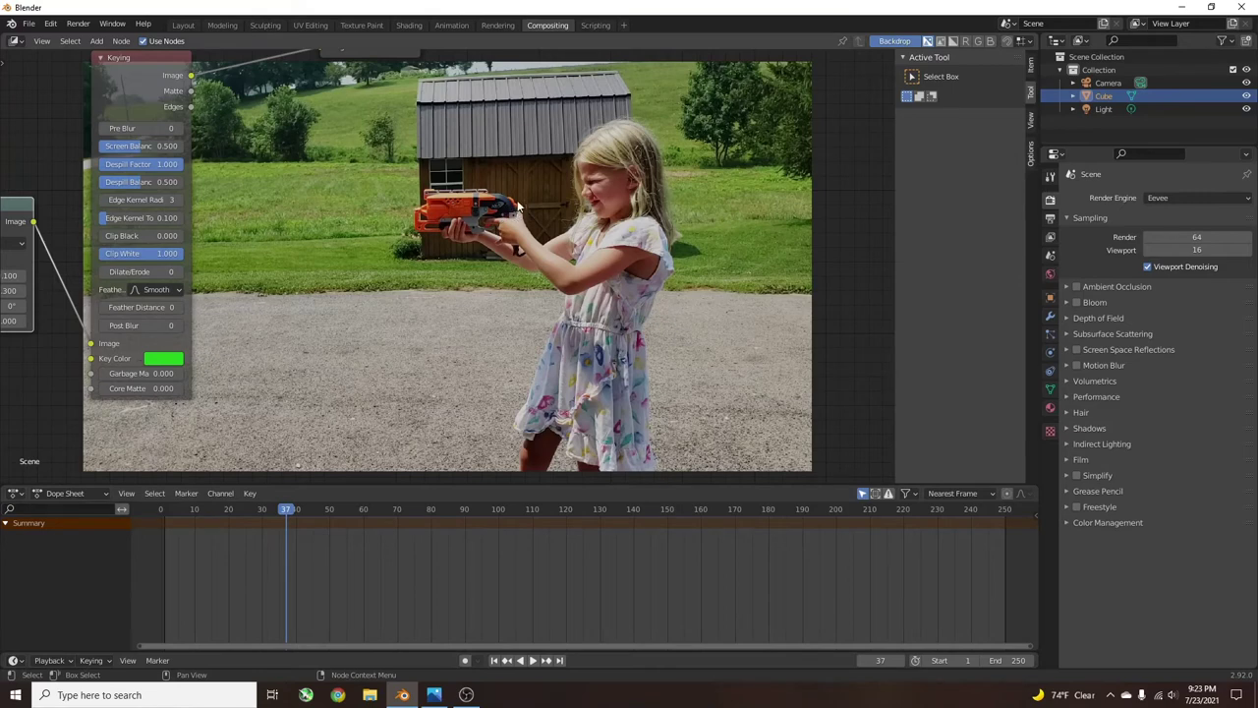
{"action": "left_click", "coordinate": [323, 510]}
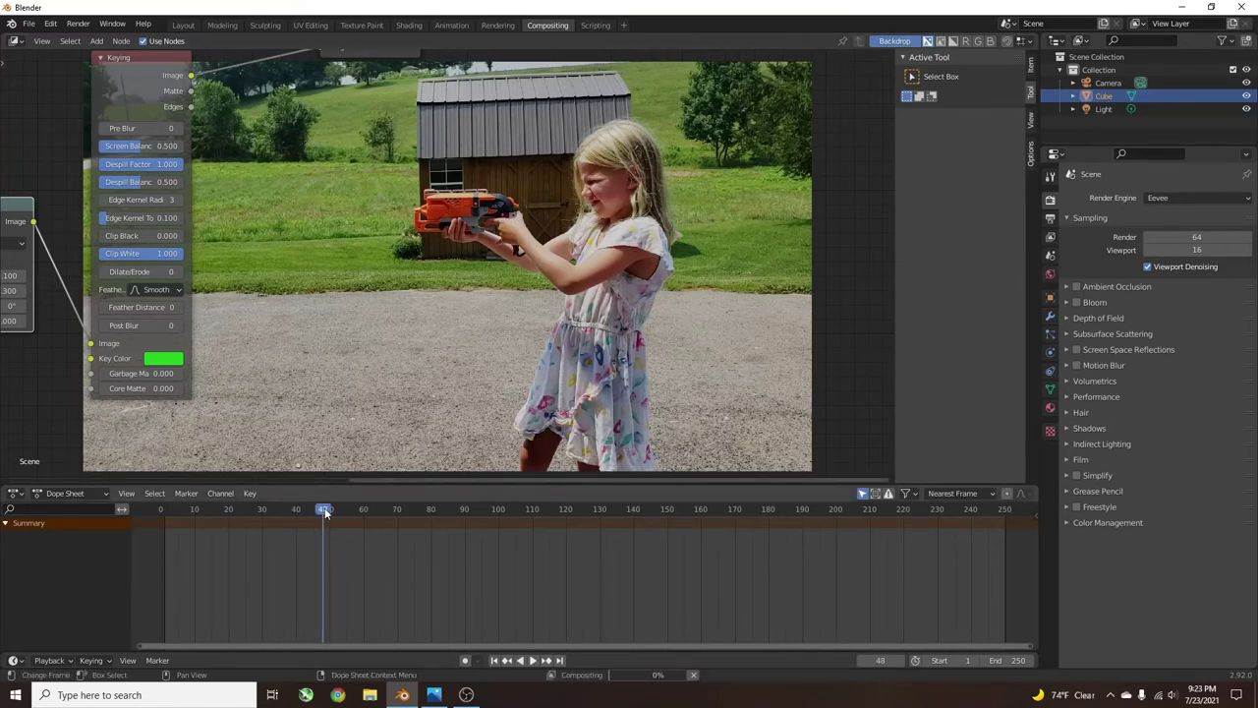
{"action": "left_click_drag", "start_coordinate": [326, 510], "coordinate": [303, 510]}
{"action": "key", "text": "Right"}
{"action": "key", "text": "Right"}
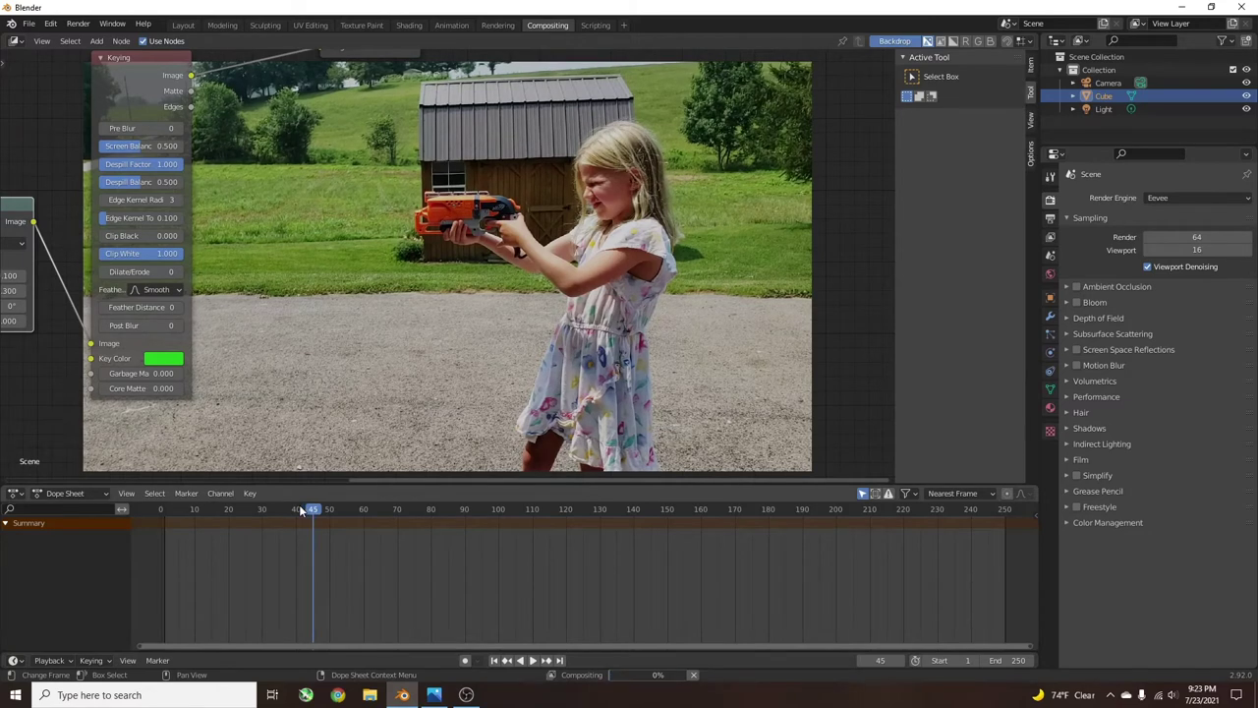
{"action": "key", "text": "Left"}
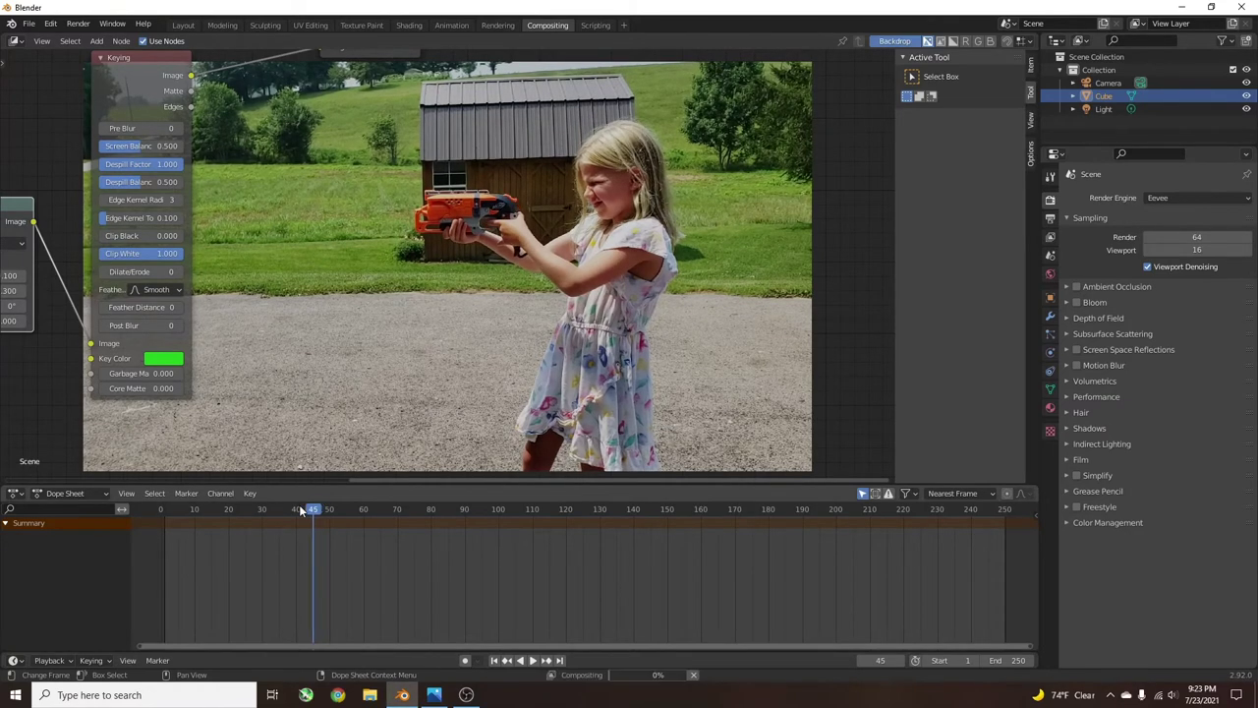
Step: Move the flash Image node away from the Flip node and set its Start Frame to 45
{"action": "middle_click_drag", "start_coordinate": [326, 417], "coordinate": [694, 411]}
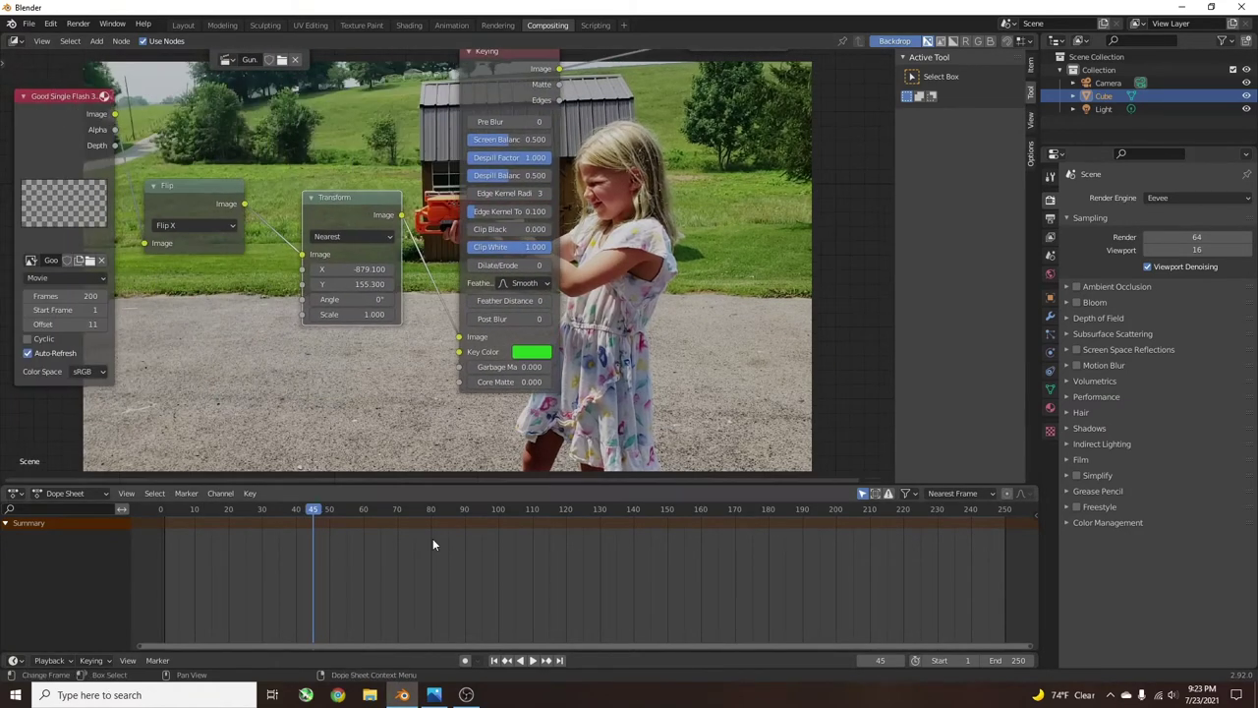
{"action": "middle_click_drag", "start_coordinate": [328, 391], "coordinate": [570, 413]}
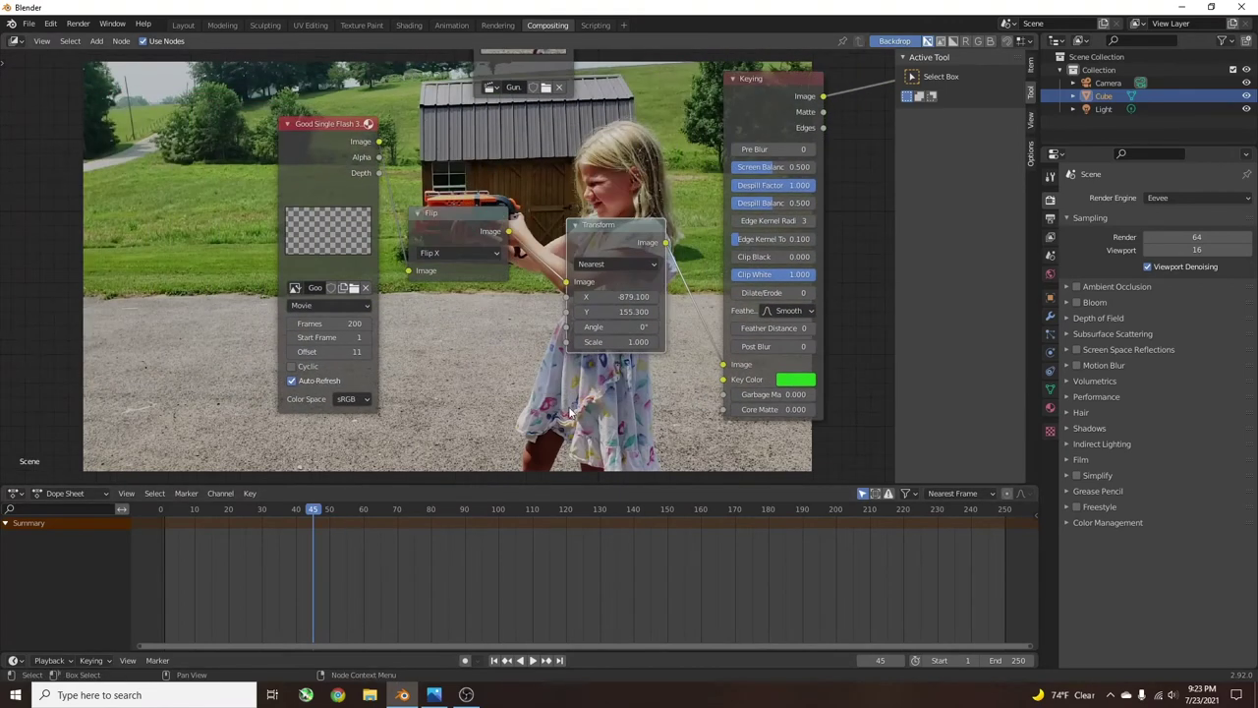
{"action": "left_click_drag", "start_coordinate": [297, 142], "coordinate": [261, 169]}
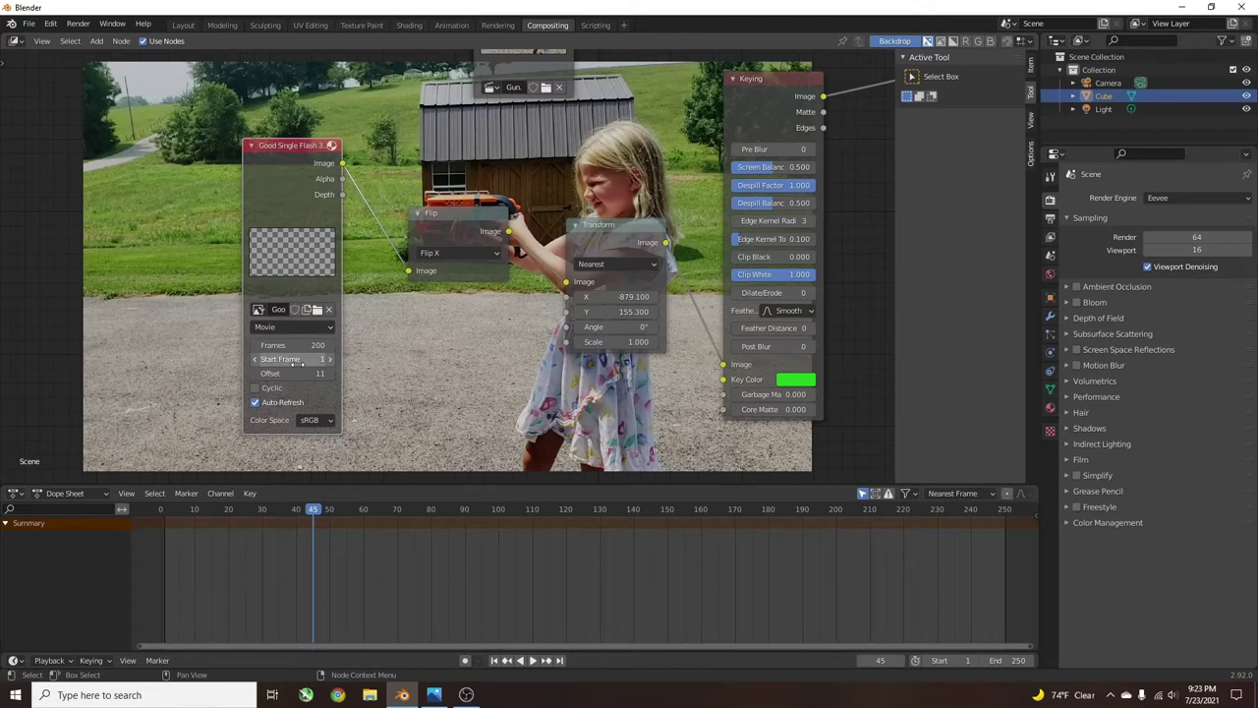
{"action": "left_click", "coordinate": [302, 360]}
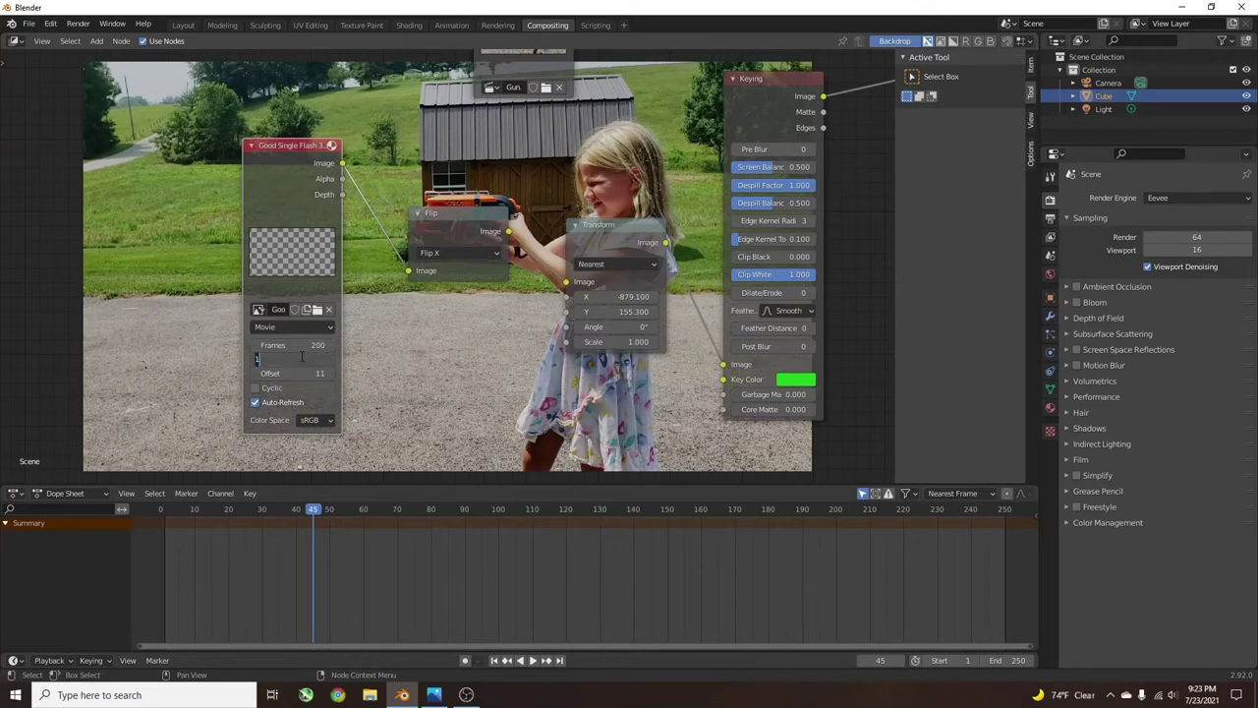
{"action": "type", "text": "45"}
{"action": "key", "text": "Return"}
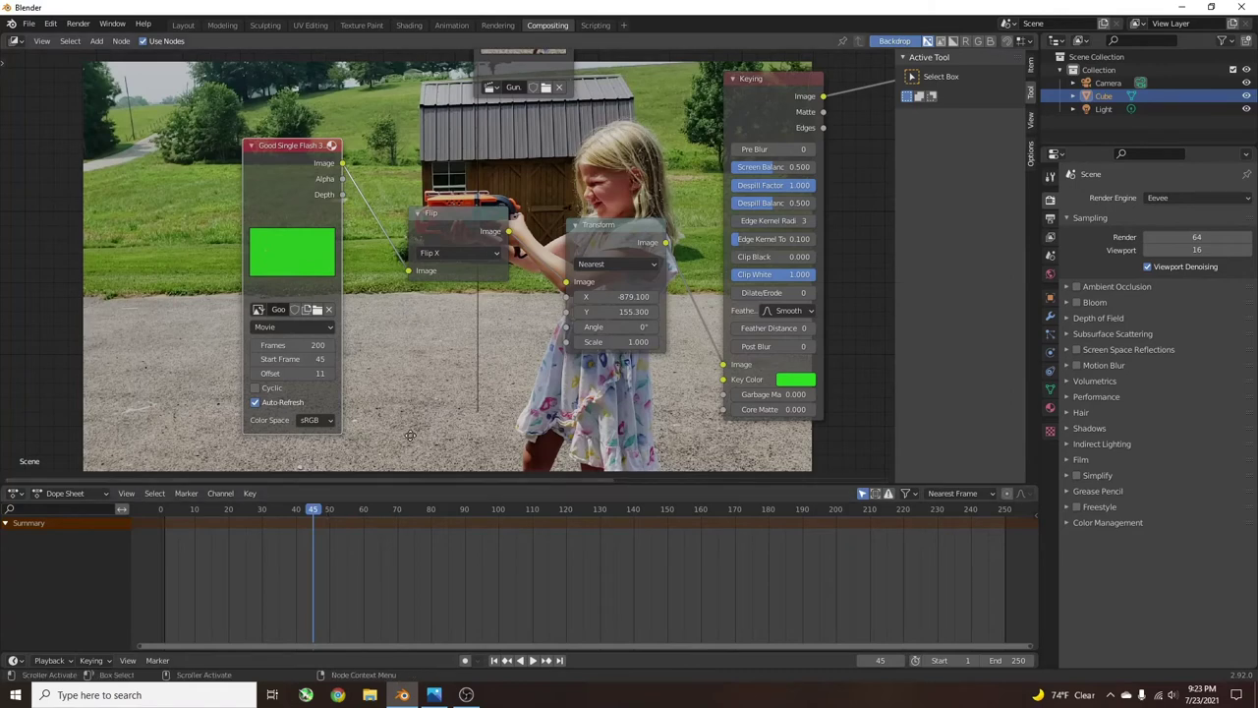
Step: Step back and forth through frames 44 to 47 to examine when the flash appears, stopping at frame 46
{"action": "middle_click_drag", "start_coordinate": [418, 436], "coordinate": [280, 437]}
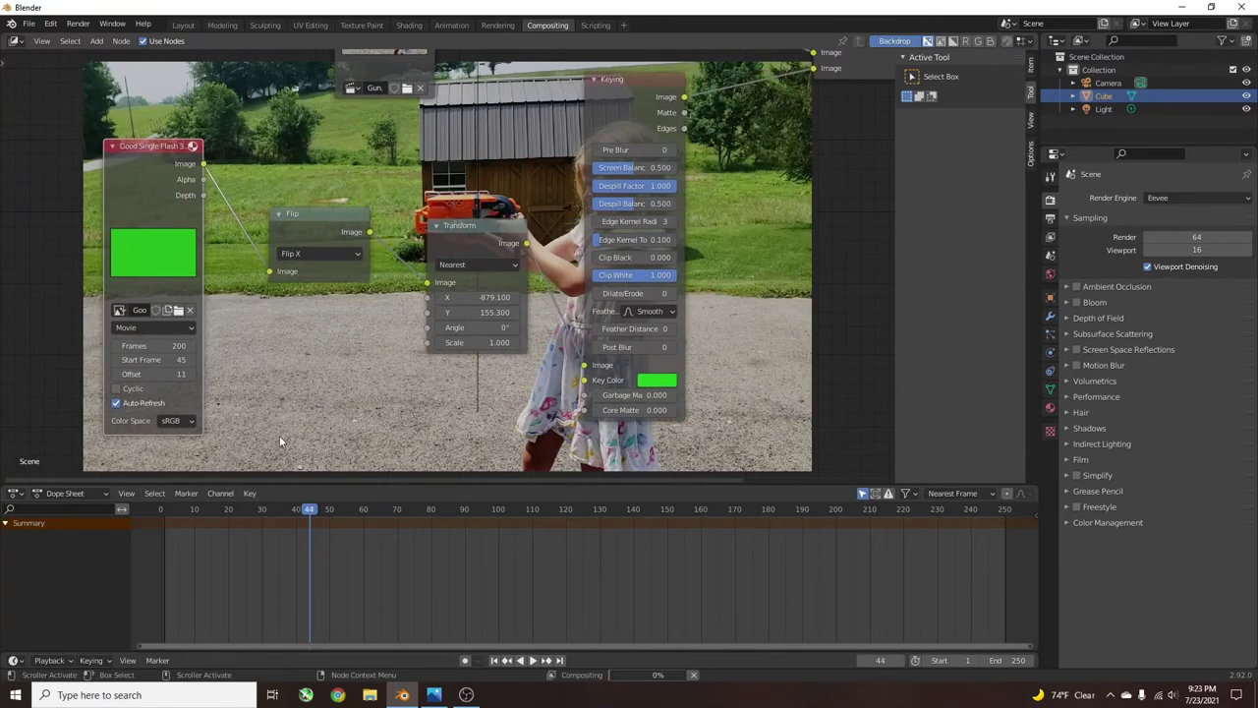
{"action": "key", "text": "Right"}
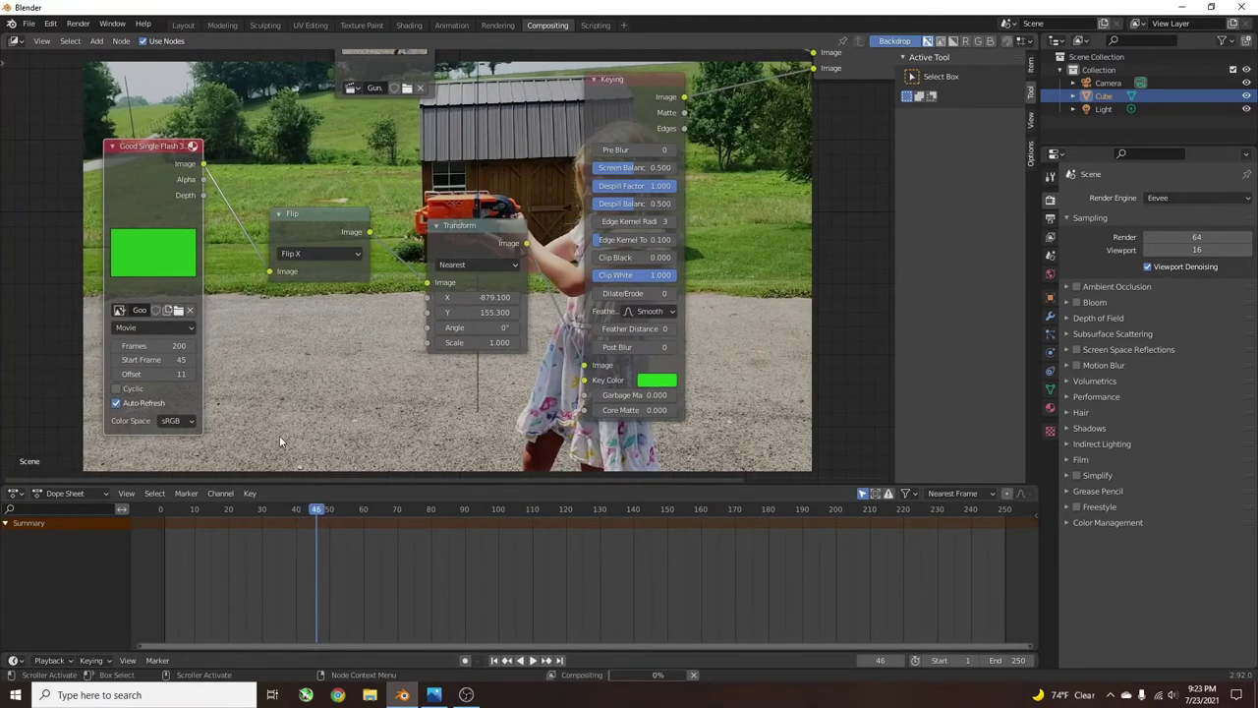
{"action": "key", "text": "Right"}
{"action": "key", "text": "Right"}
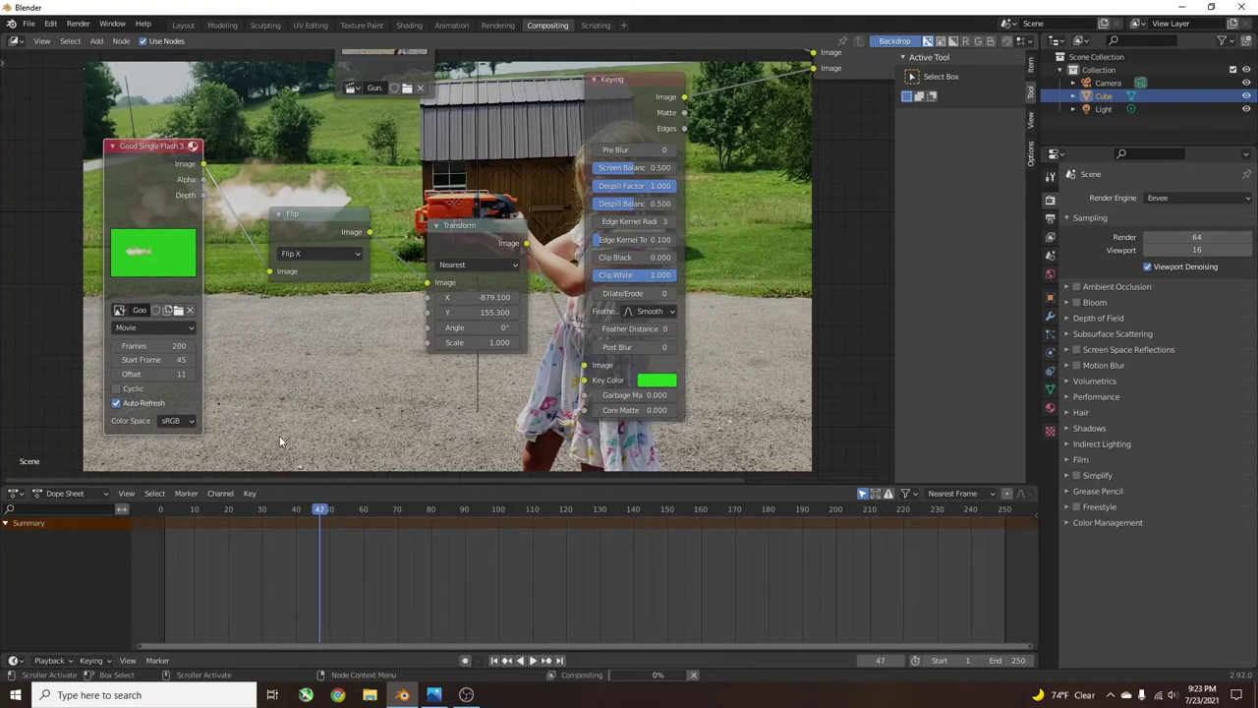
{"action": "key", "text": "Left"}
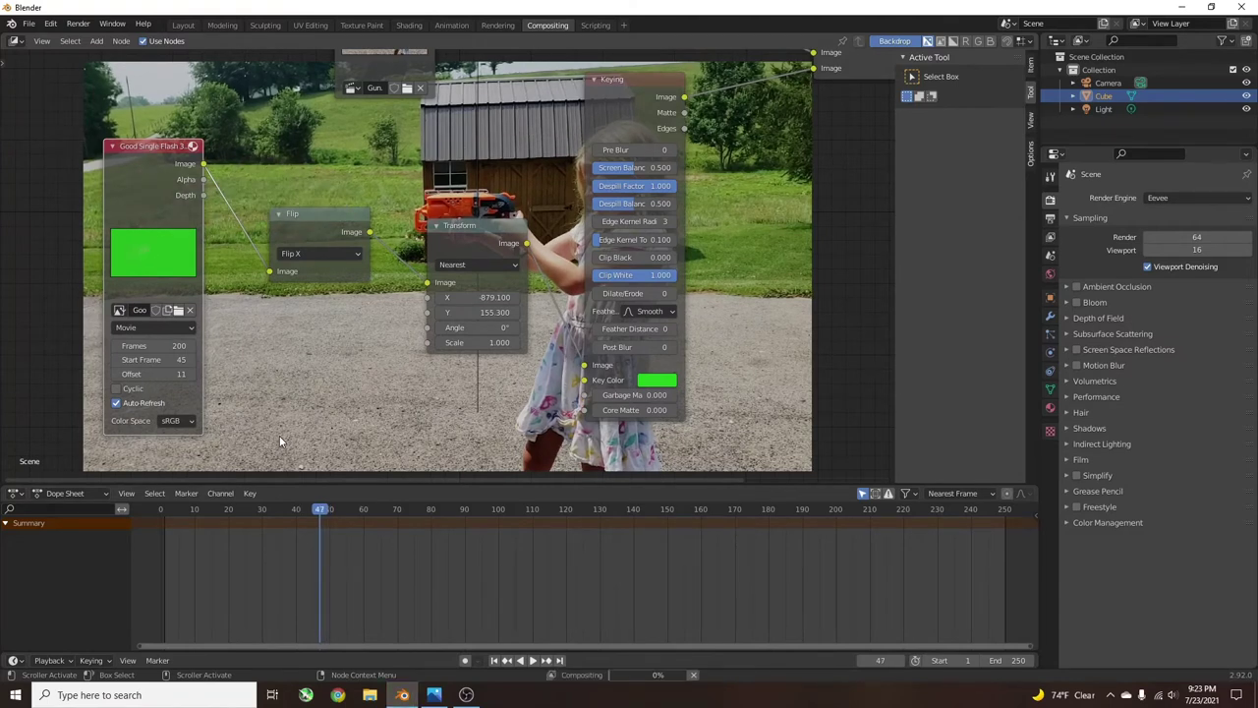
{"action": "key", "text": "Left"}
Step: Align the flash with the gun's muzzle by setting the Transform node's X to -731.7 and Y to 142.2
{"action": "middle_click_drag", "start_coordinate": [311, 399], "coordinate": [283, 415]}
{"action": "left_click_drag", "start_coordinate": [439, 311], "coordinate": [466, 312]}
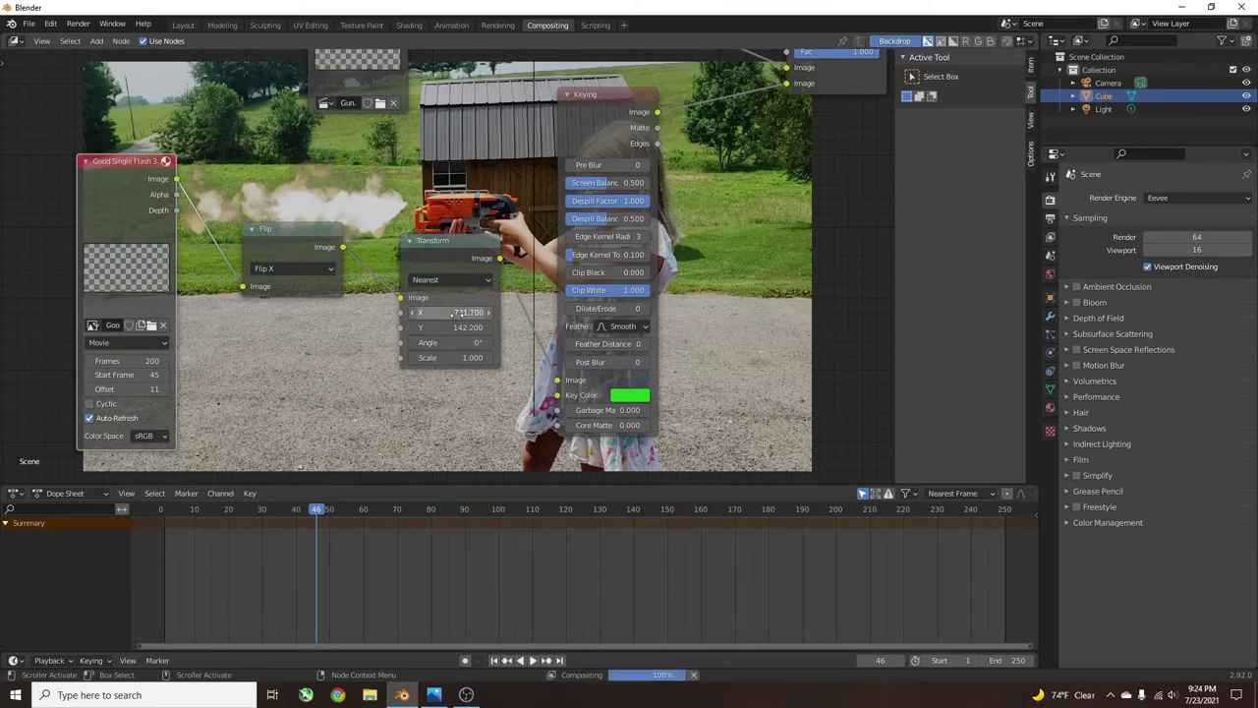
{"action": "middle_click_drag", "start_coordinate": [676, 297], "coordinate": [830, 330]}
{"action": "scroll", "coordinate": [604, 334], "scroll_direction": "up", "scroll_amount": 4}
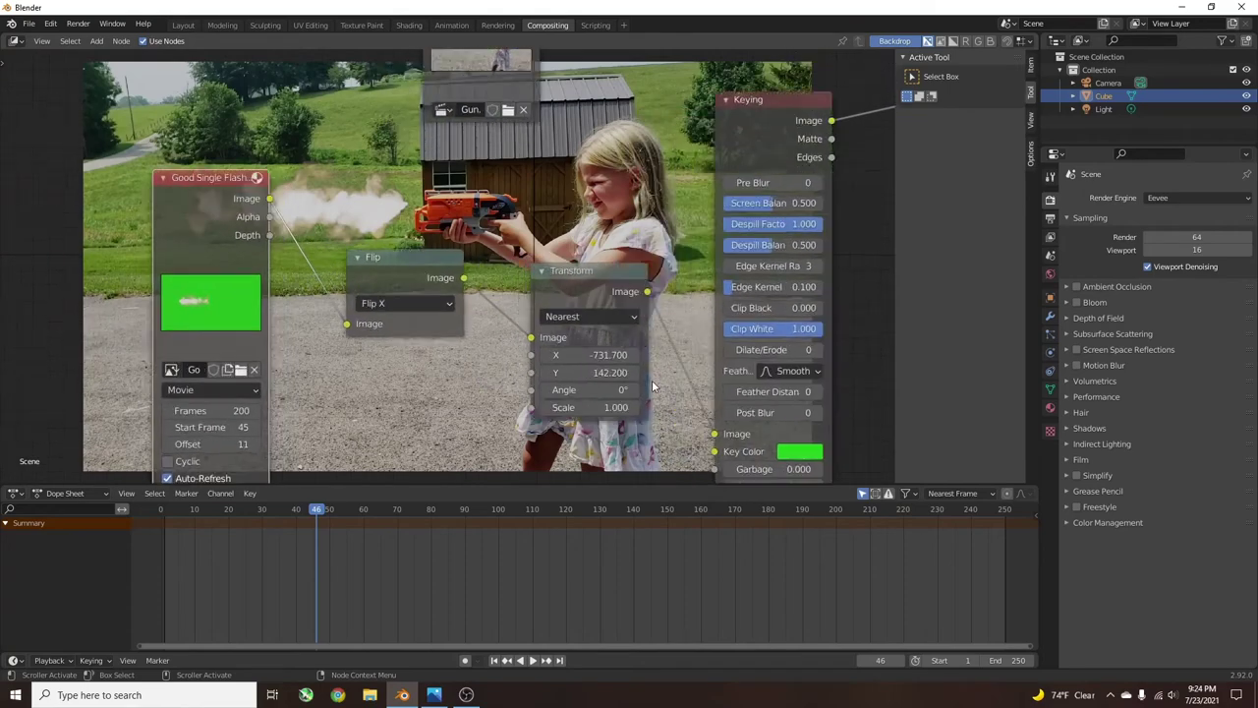
{"action": "scroll", "coordinate": [630, 367], "scroll_direction": "down", "scroll_amount": 2}
{"action": "middle_click_drag", "start_coordinate": [606, 331], "coordinate": [212, 309]}
{"action": "middle_click_drag", "start_coordinate": [543, 288], "coordinate": [529, 285]}
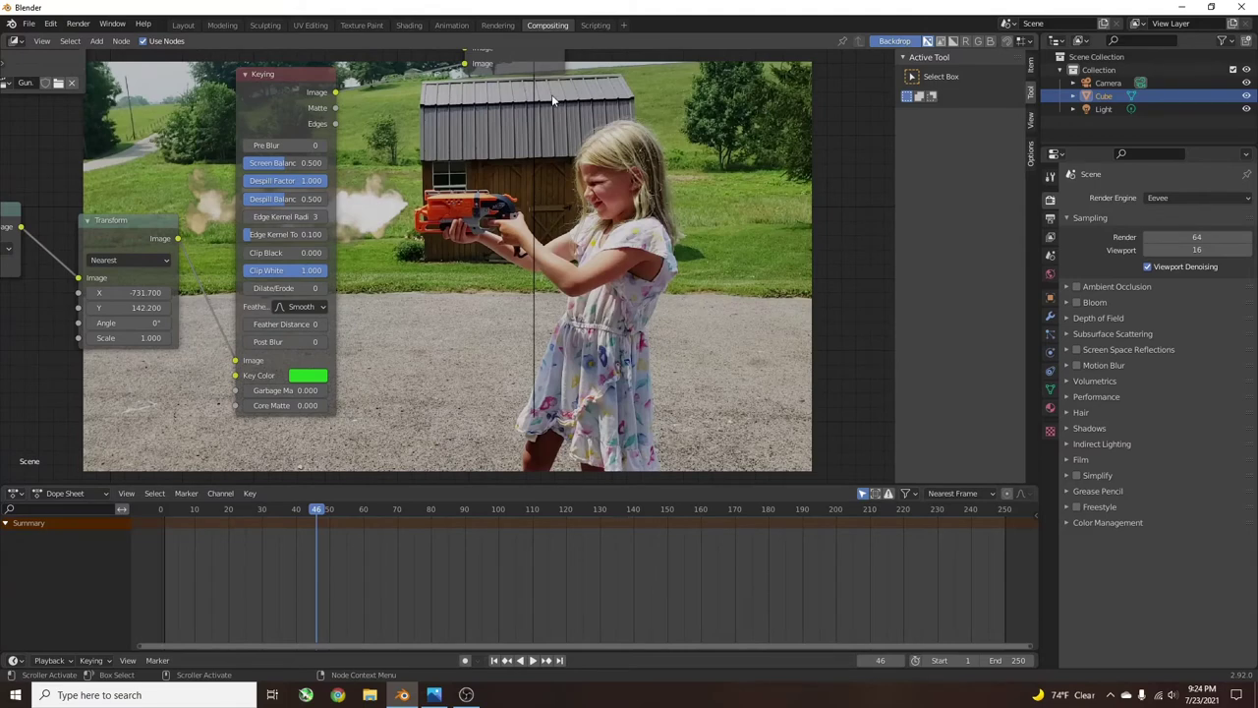
Step: Reposition the Transform and Flip nodes between the flash Image node and the Keying node
{"action": "middle_click_drag", "start_coordinate": [261, 215], "coordinate": [667, 285]}
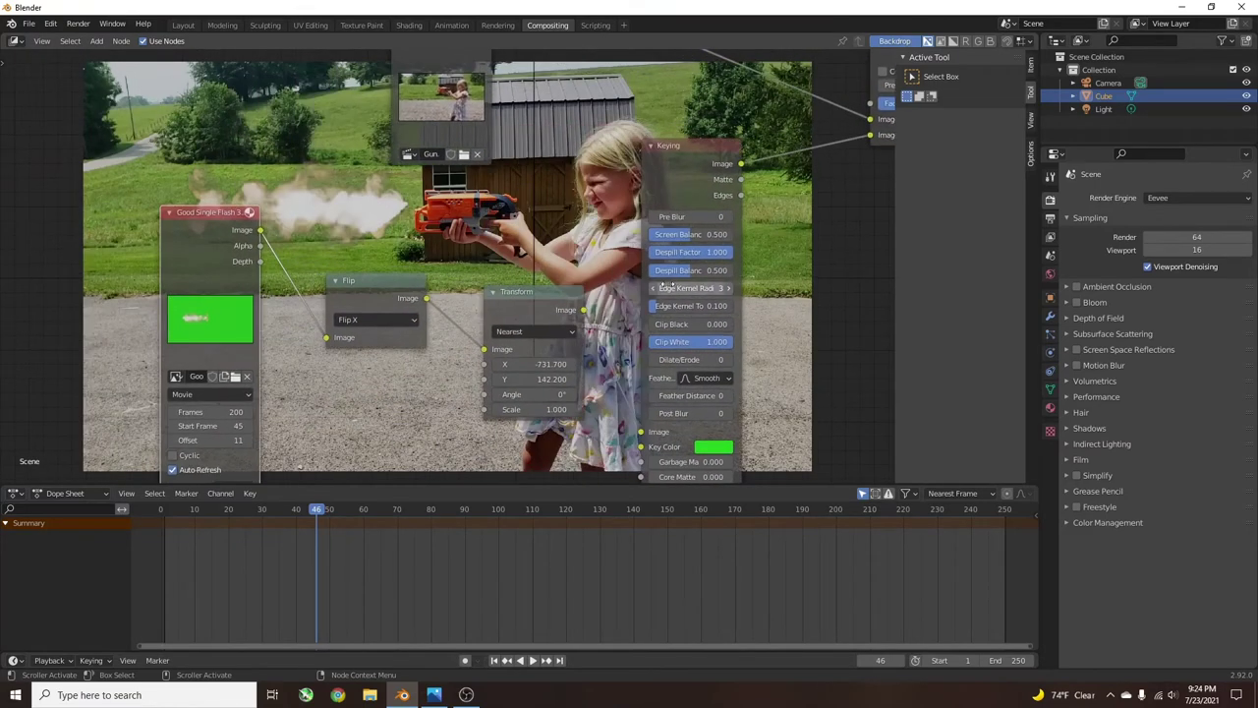
{"action": "scroll", "coordinate": [666, 283], "scroll_direction": "down", "scroll_amount": 3}
{"action": "left_click_drag", "start_coordinate": [466, 277], "coordinate": [459, 265]}
{"action": "left_click_drag", "start_coordinate": [369, 265], "coordinate": [375, 266]}
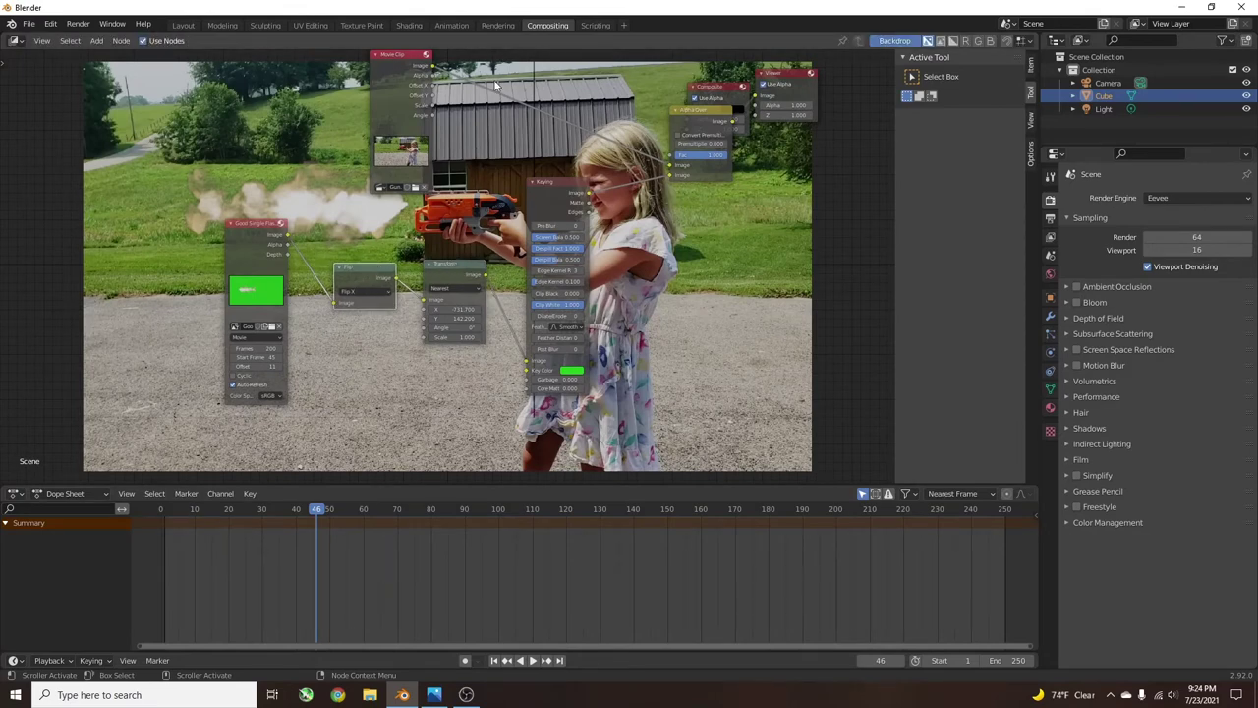
Step: Switch to the Rendering workspace and display the Viewer Node image in its image editor
{"action": "left_click", "coordinate": [497, 25]}
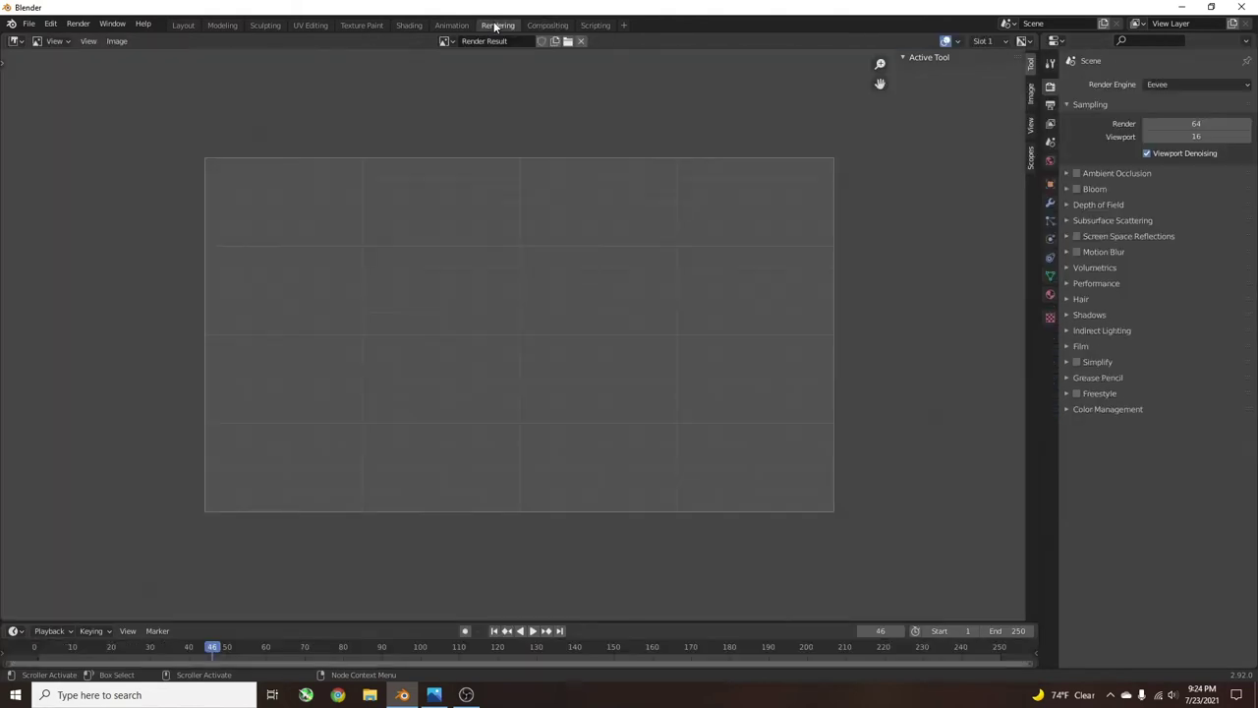
{"action": "left_click", "coordinate": [447, 40]}
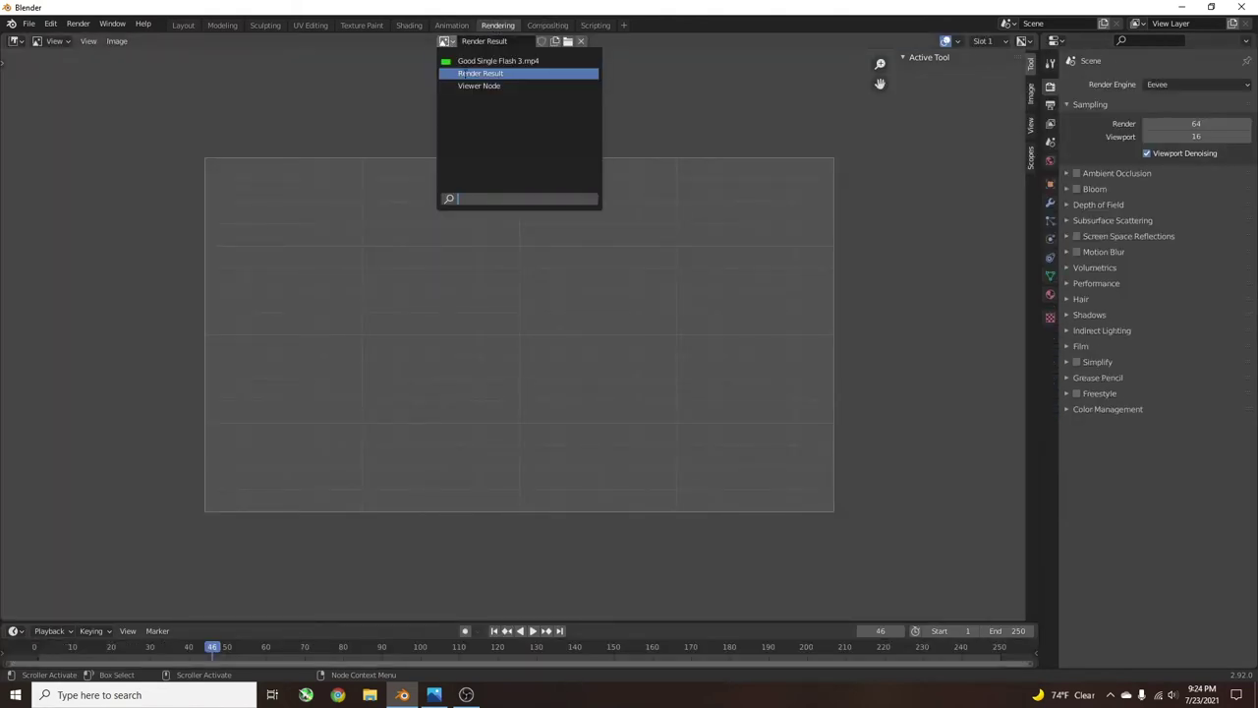
{"action": "left_click", "coordinate": [476, 87]}
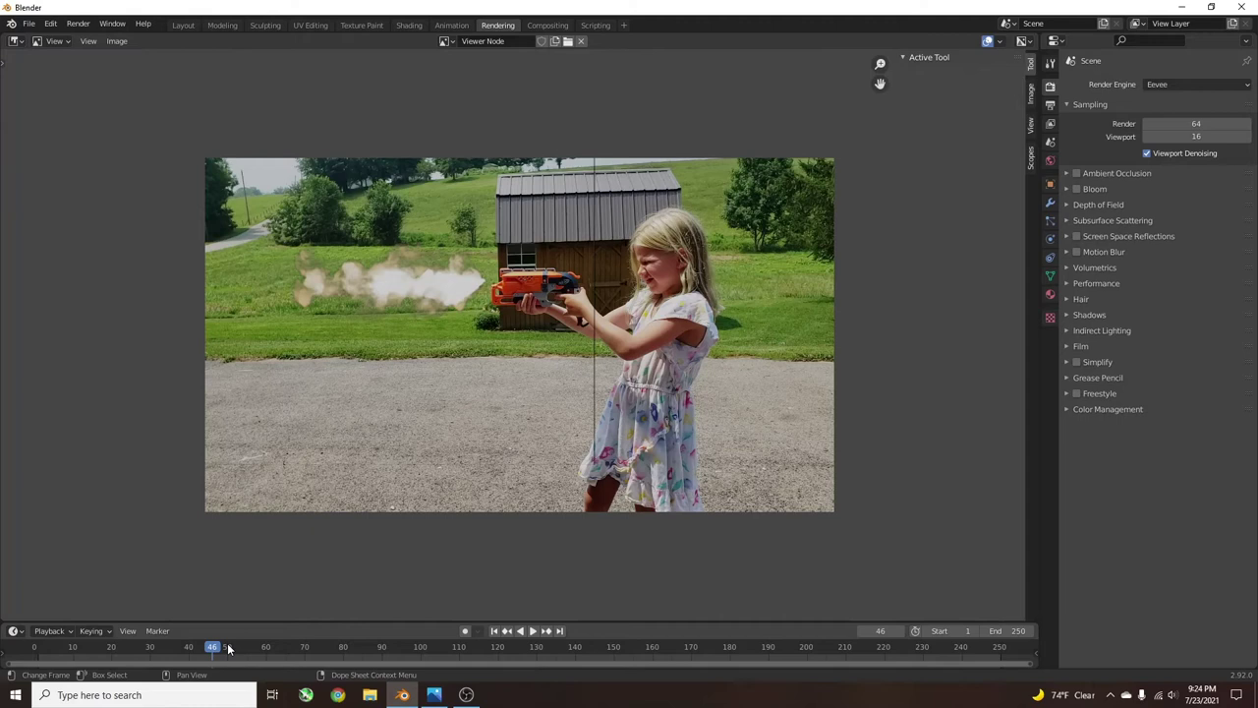
Step: Put the image editor in Mask mode and create a new mask
{"action": "left_click", "coordinate": [56, 41]}
{"action": "left_click", "coordinate": [54, 83]}
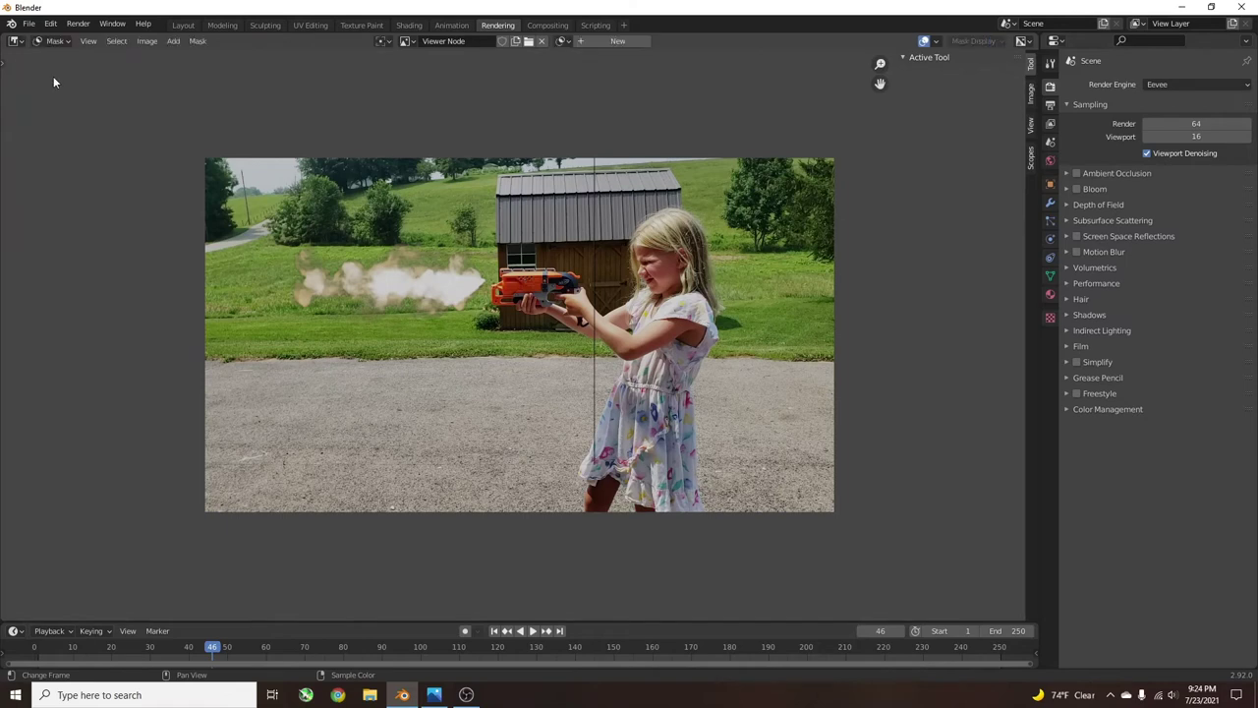
{"action": "left_click", "coordinate": [629, 43]}
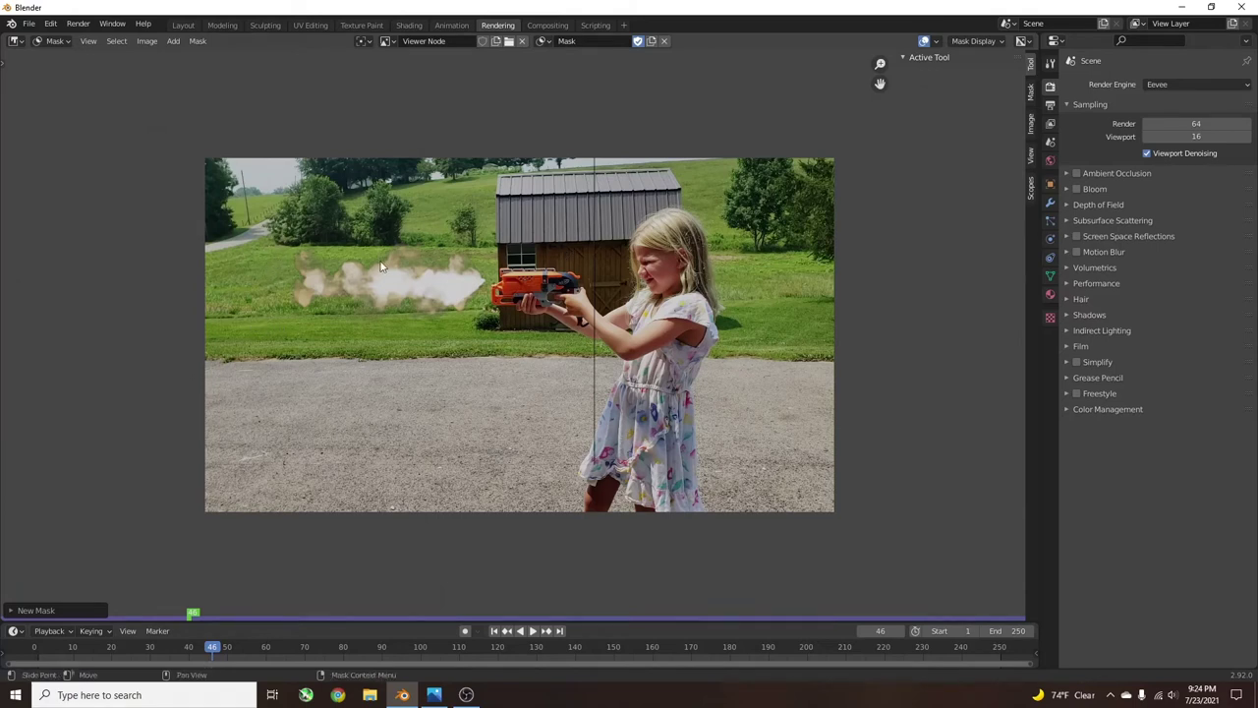
Step: Draw a closed mask outline around the muzzle flash, extending from the toy gun to the far edge of the footage
{"action": "left_click", "coordinate": [562, 233]}
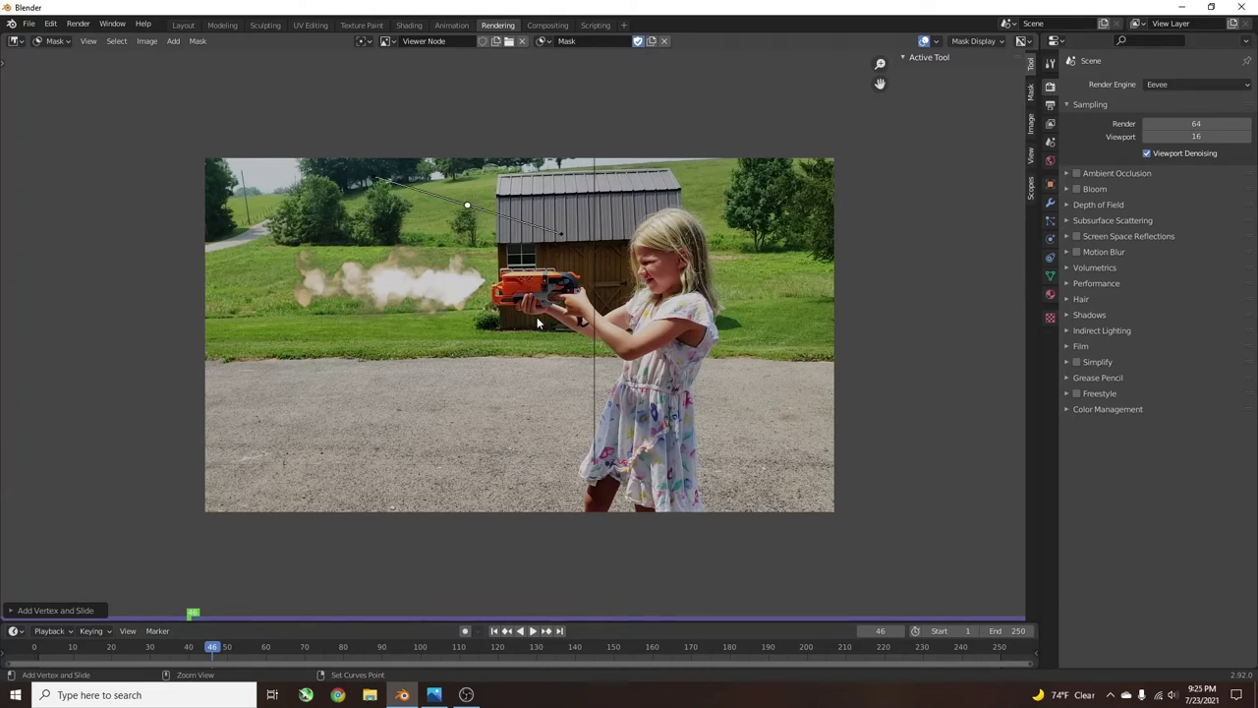
{"action": "left_click", "coordinate": [538, 321]}
{"action": "left_click", "coordinate": [433, 349]}
{"action": "left_click", "coordinate": [310, 366]}
{"action": "left_click", "coordinate": [218, 358]}
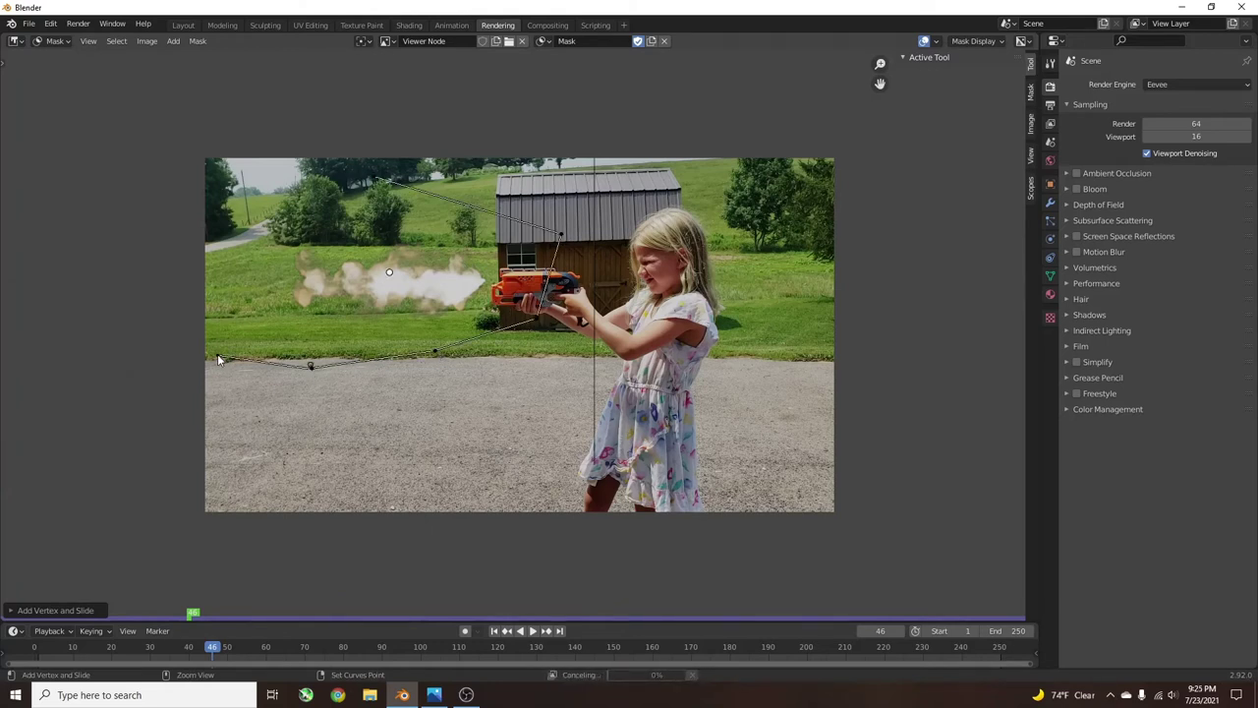
{"action": "left_click", "coordinate": [207, 231]}
{"action": "left_click", "coordinate": [246, 169]}
{"action": "key", "text": "alt+c"}
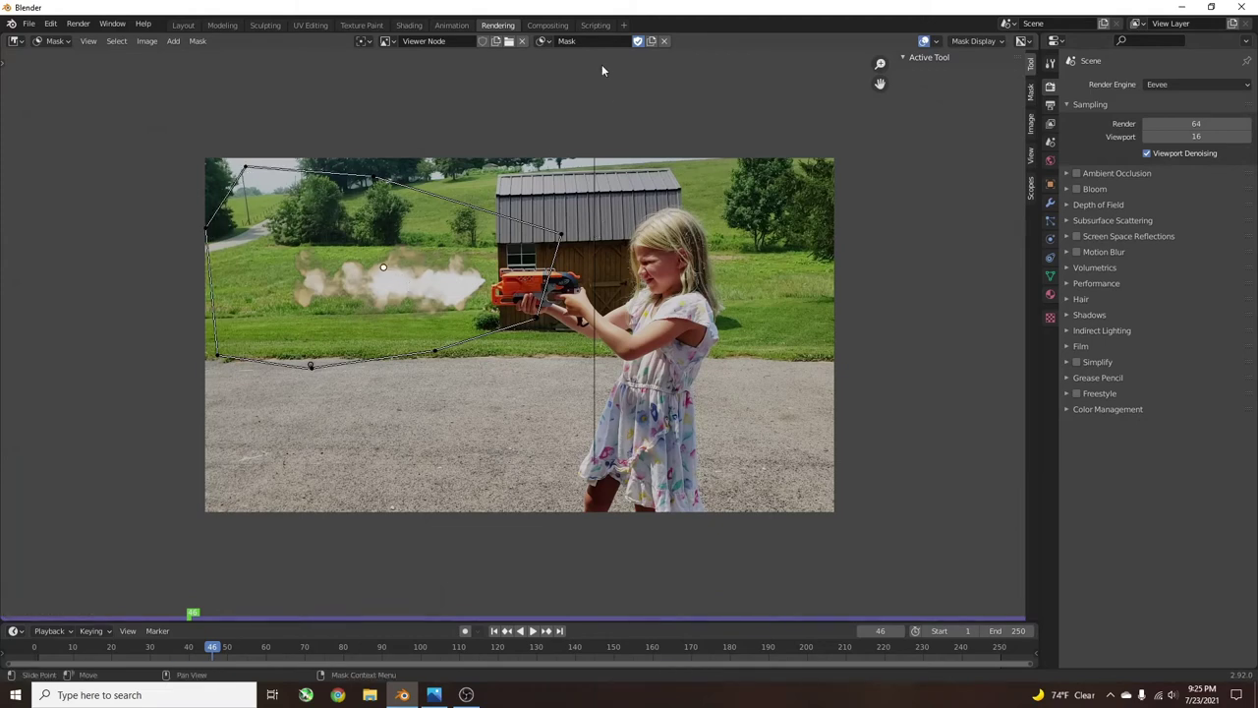
Step: Return to the Compositing workspace and add a Mask node beside the Keying node
{"action": "left_click", "coordinate": [548, 25]}
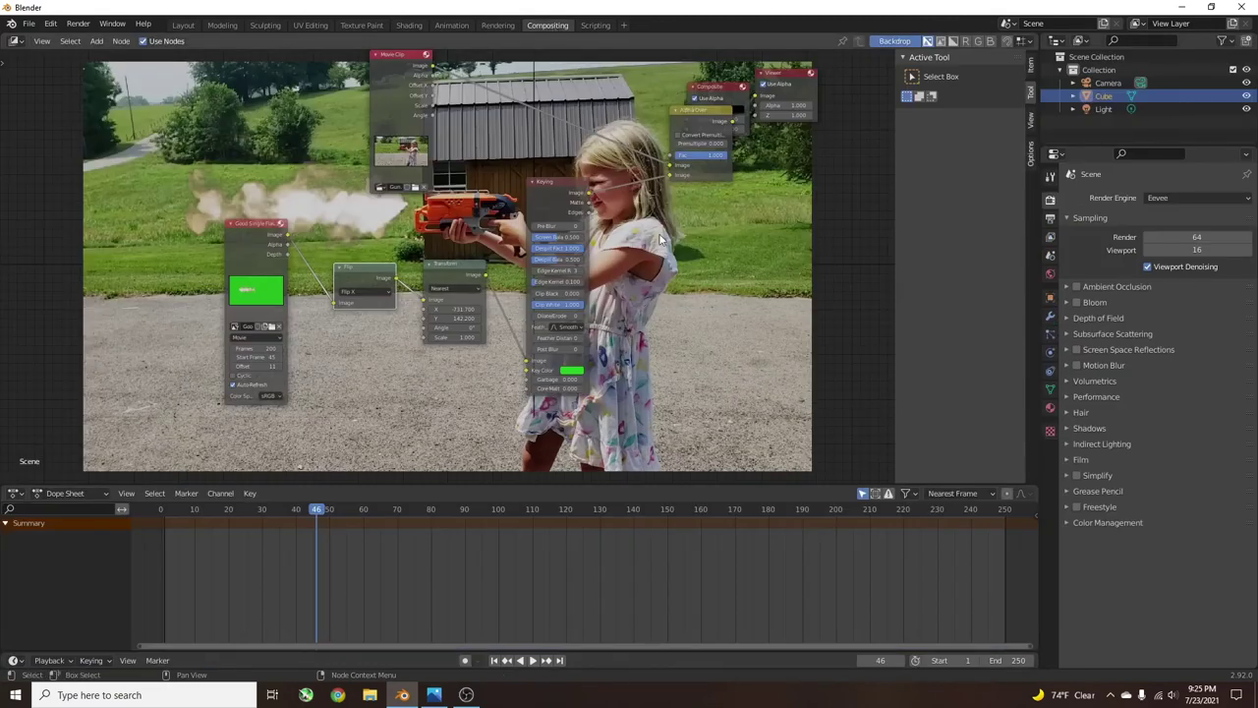
{"action": "middle_click_drag", "start_coordinate": [660, 239], "coordinate": [515, 224]}
{"action": "key", "text": "shift+a"}
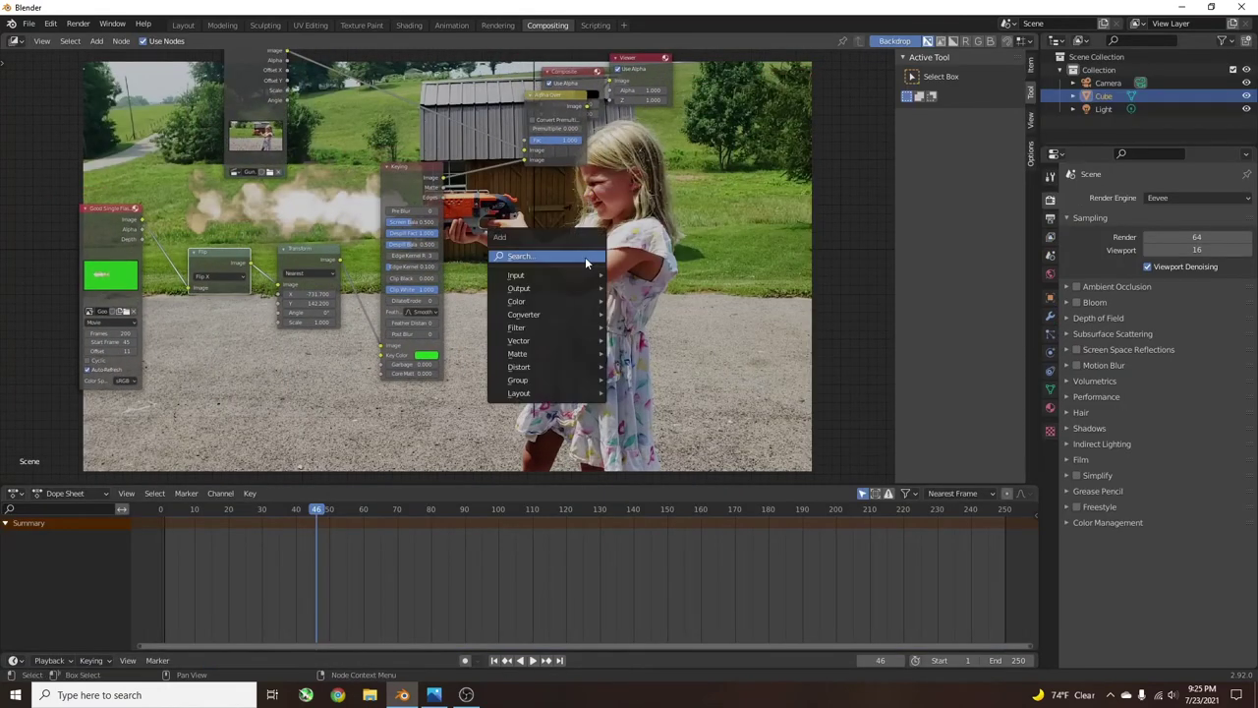
{"action": "left_click", "coordinate": [586, 258]}
{"action": "type", "text": "mask"}
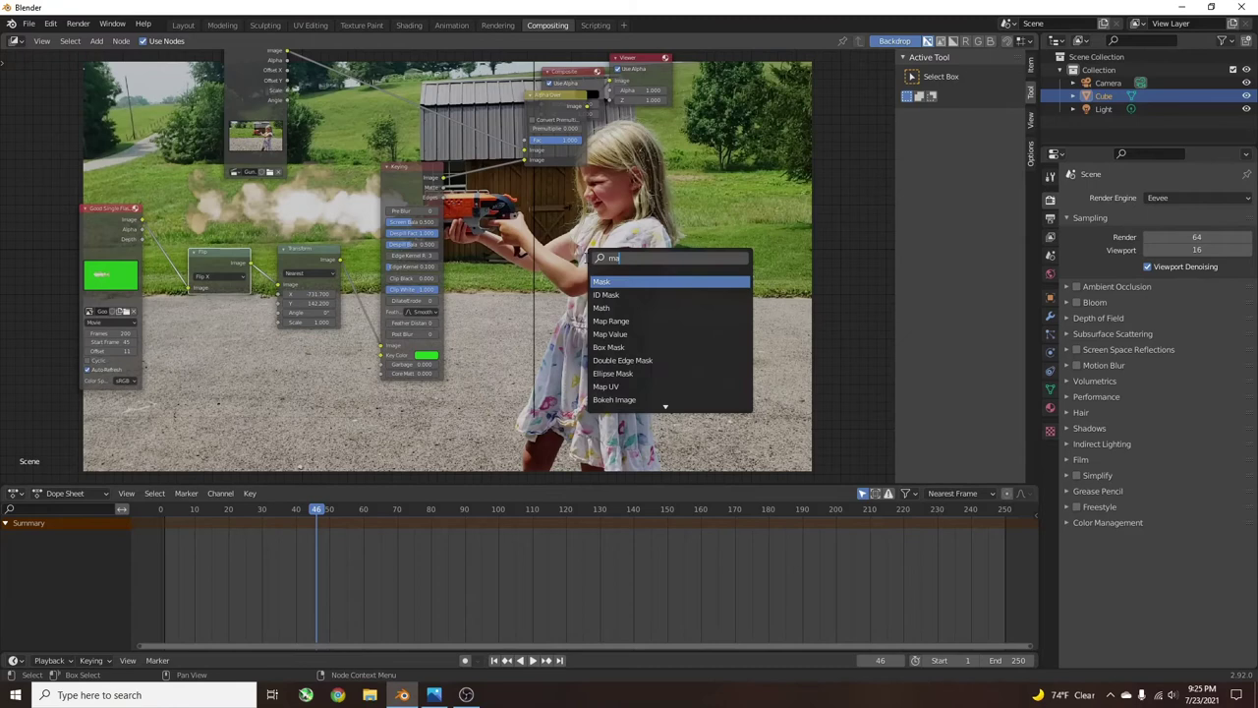
{"action": "key", "text": "Return"}
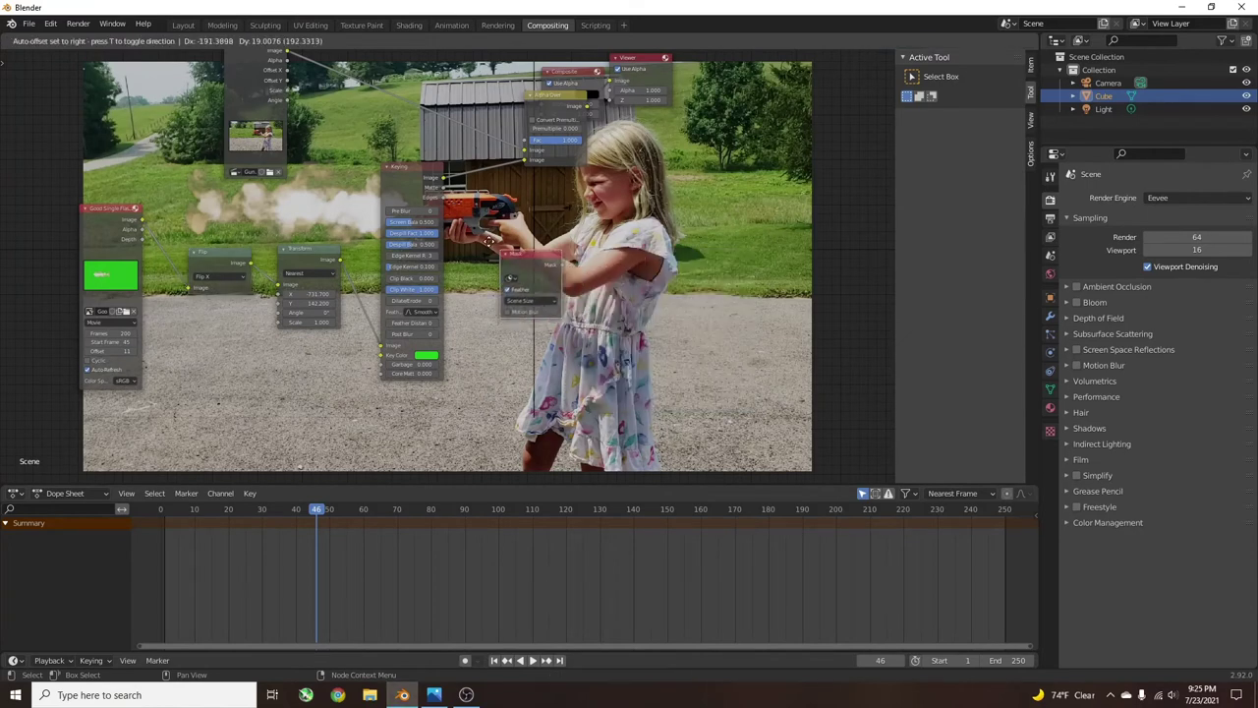
{"action": "left_click", "coordinate": [485, 238]}
{"action": "middle_click_drag", "start_coordinate": [567, 243], "coordinate": [559, 300]}
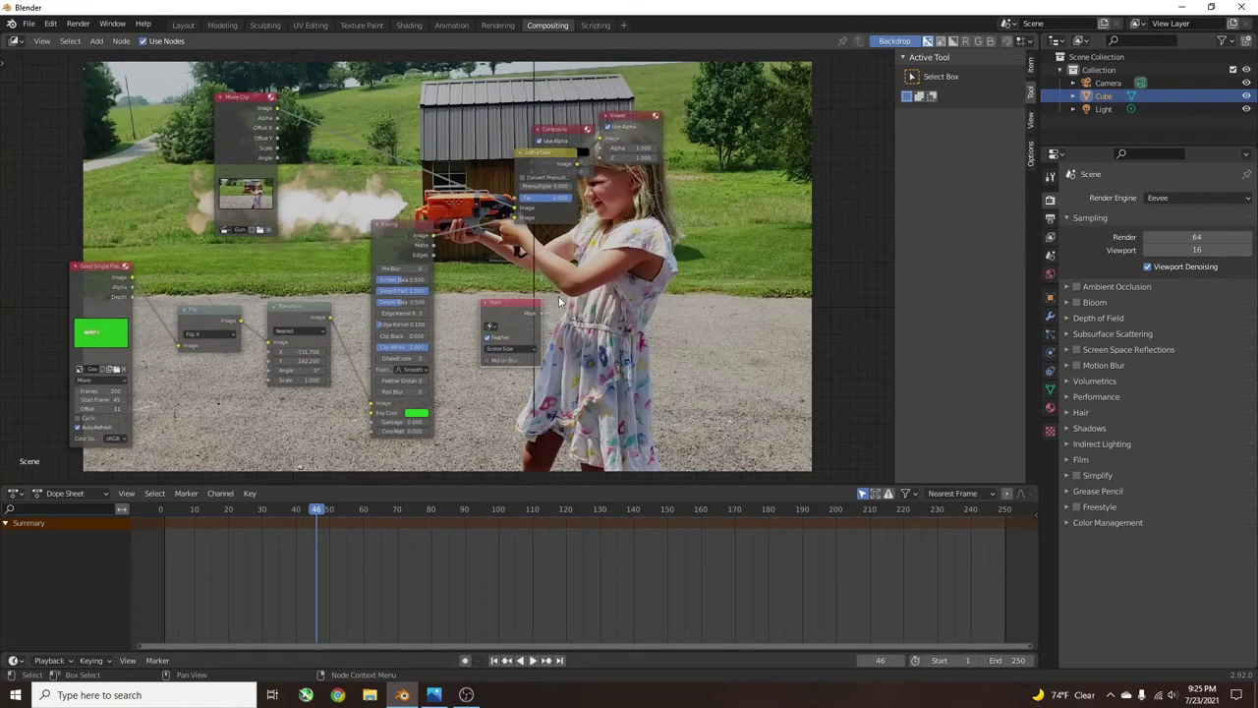
Step: Assign the drawn mask to the Mask node and connect its output to the Alpha Over node's Fac input
{"action": "left_click", "coordinate": [491, 326]}
{"action": "left_click", "coordinate": [631, 299]}
{"action": "scroll", "coordinate": [632, 314], "scroll_direction": "up", "scroll_amount": 11}
{"action": "middle_click_drag", "start_coordinate": [566, 416], "coordinate": [451, 269]}
{"action": "scroll", "coordinate": [451, 269], "scroll_direction": "up", "scroll_amount": 1}
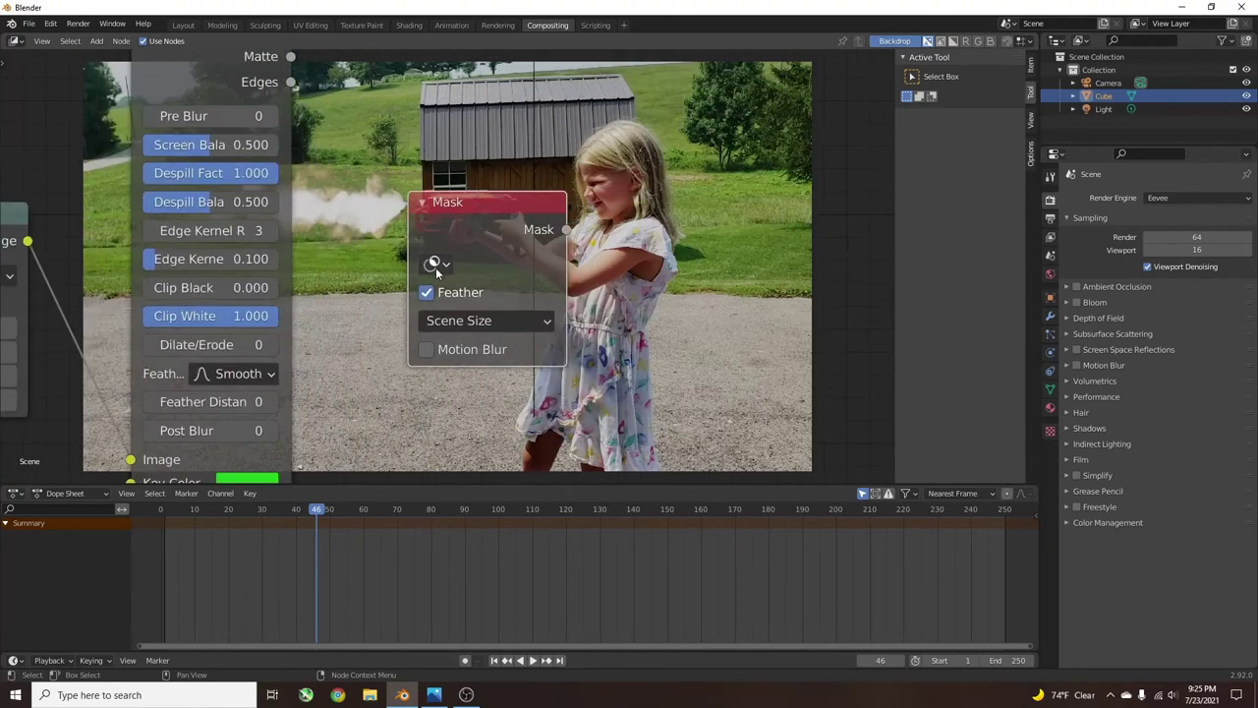
{"action": "left_click", "coordinate": [437, 273]}
{"action": "left_click", "coordinate": [446, 293]}
{"action": "scroll", "coordinate": [672, 262], "scroll_direction": "down", "scroll_amount": 3}
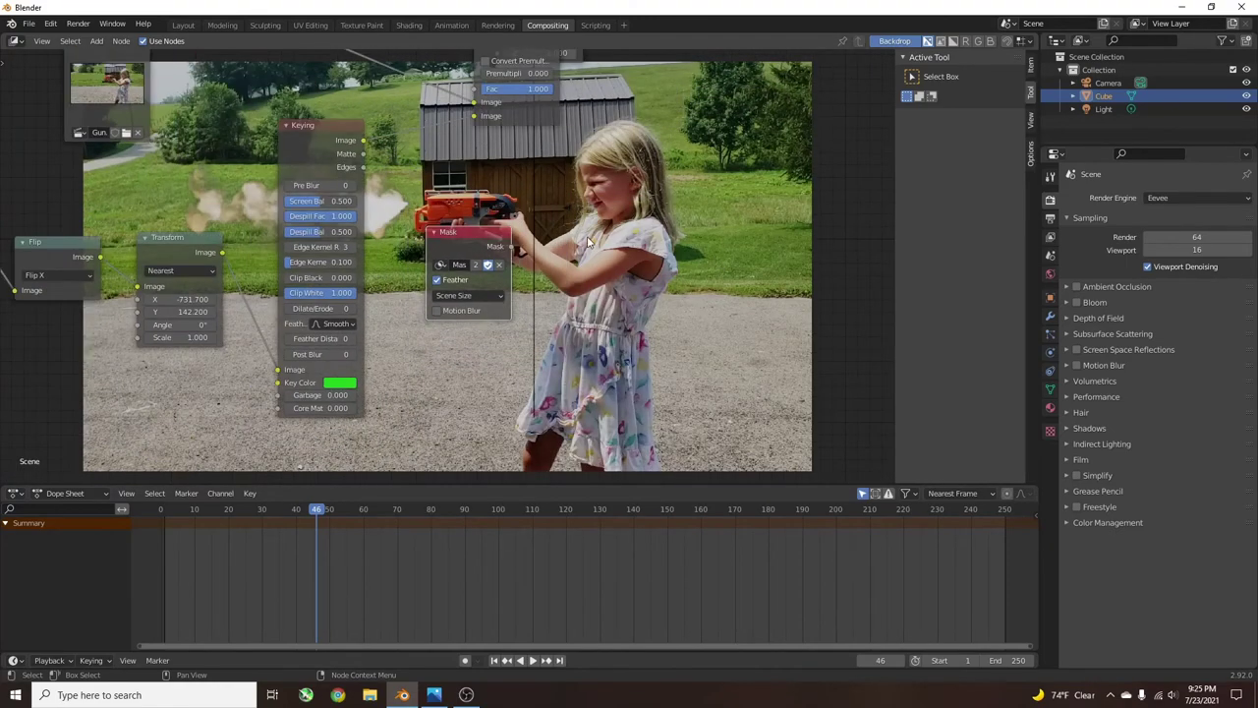
{"action": "left_click_drag", "start_coordinate": [493, 311], "coordinate": [488, 163]}
{"action": "middle_click_drag", "start_coordinate": [562, 120], "coordinate": [561, 168]}
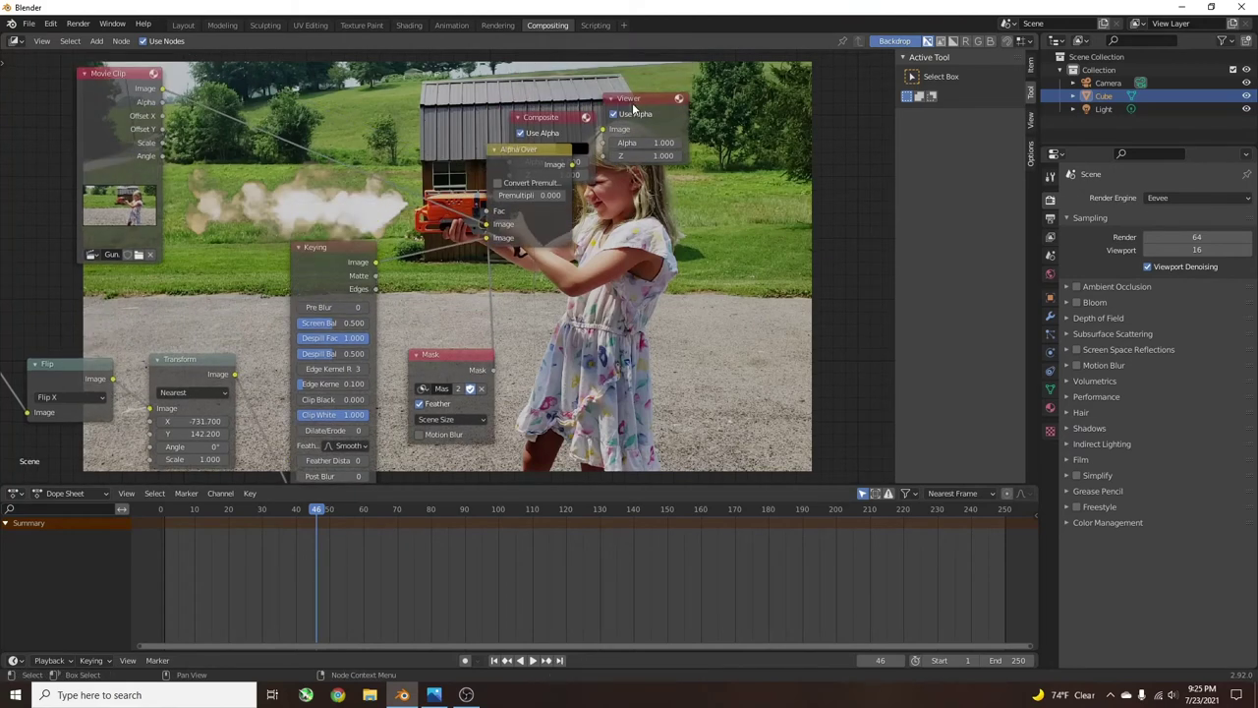
Step: Spread the Viewer and Composite nodes away from the Alpha Over node and link the Alpha Over image to the Composite node
{"action": "left_click_drag", "start_coordinate": [644, 95], "coordinate": [775, 121]}
{"action": "left_click_drag", "start_coordinate": [560, 120], "coordinate": [674, 61]}
{"action": "middle_click_drag", "start_coordinate": [608, 262], "coordinate": [747, 379]}
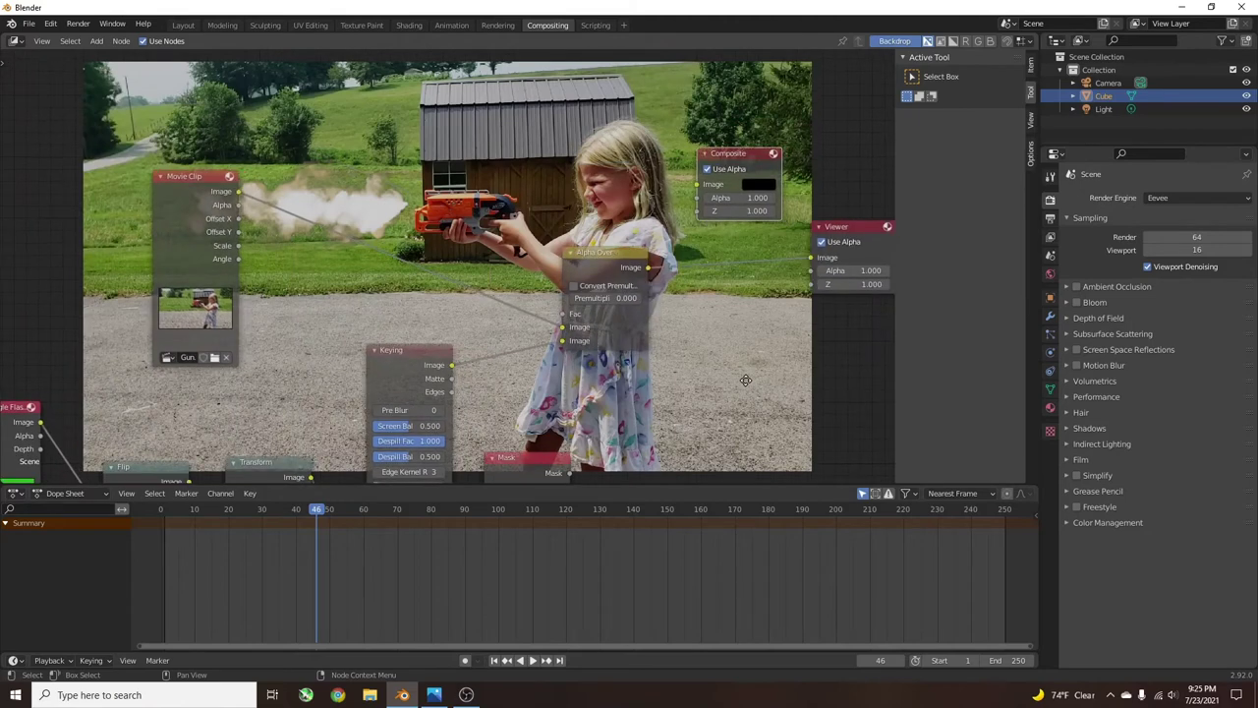
{"action": "scroll", "coordinate": [443, 212], "scroll_direction": "up", "scroll_amount": 2}
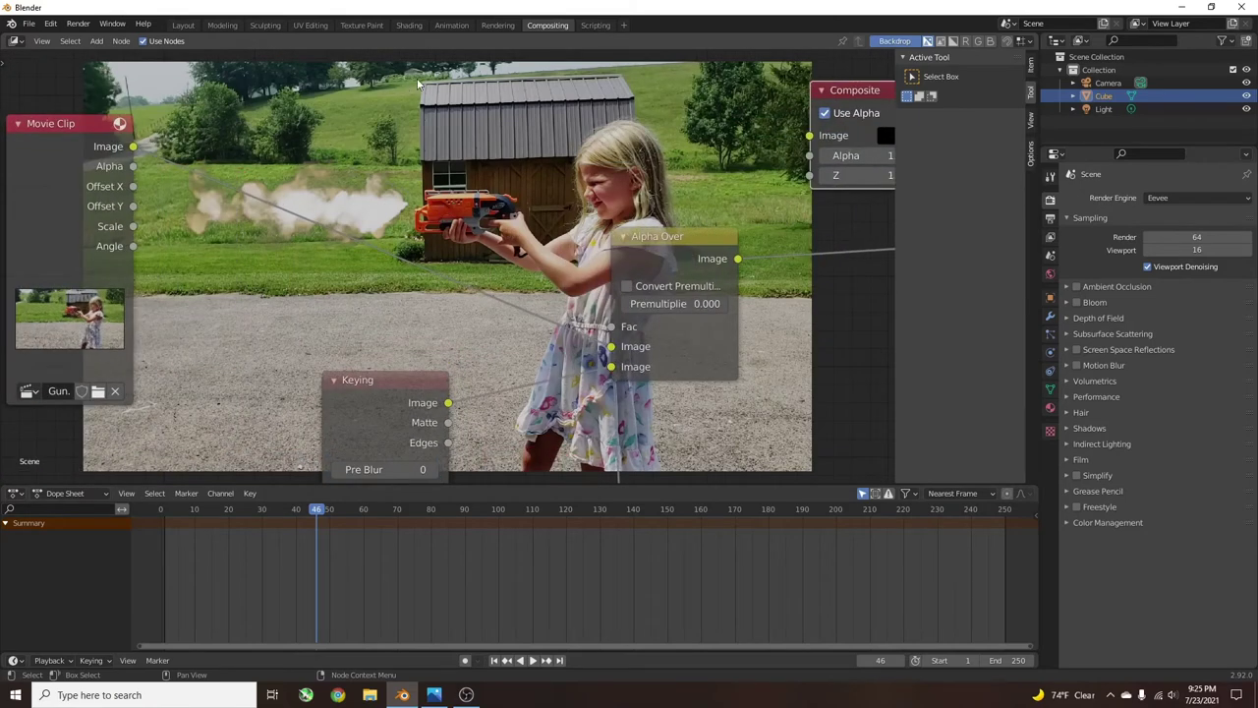
{"action": "middle_click_drag", "start_coordinate": [846, 328], "coordinate": [664, 313]}
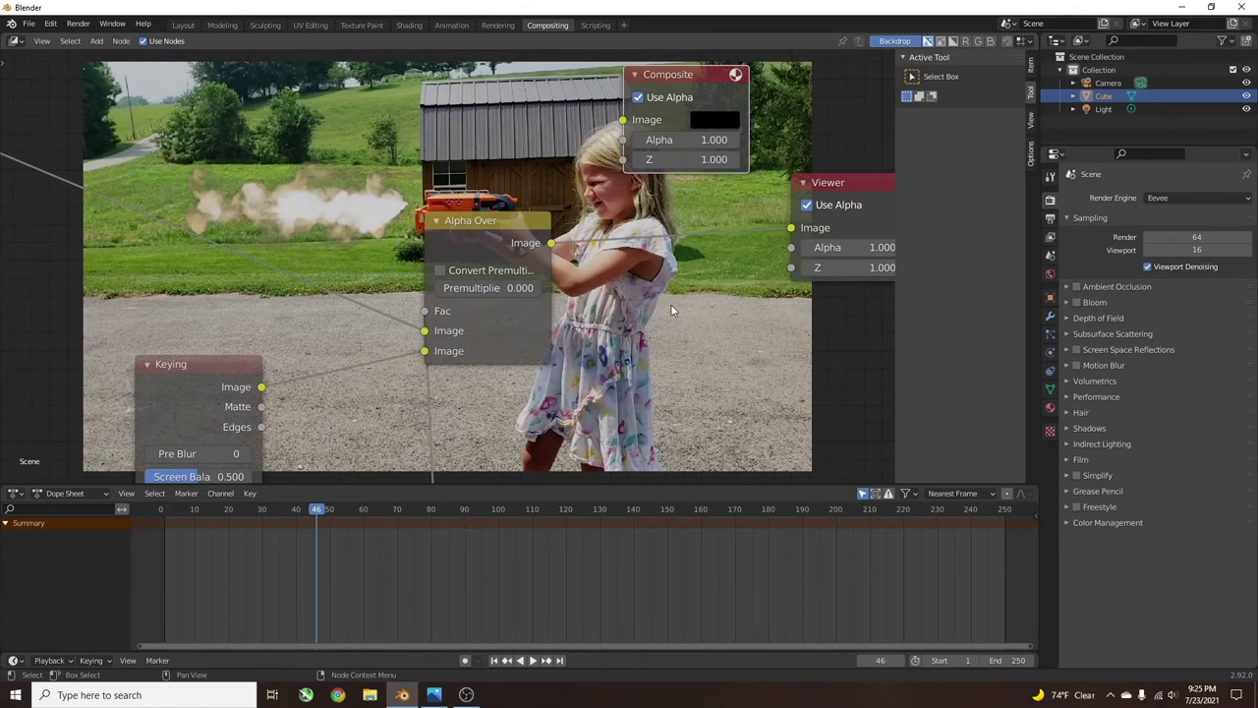
{"action": "scroll", "coordinate": [672, 306], "scroll_direction": "down", "scroll_amount": 3}
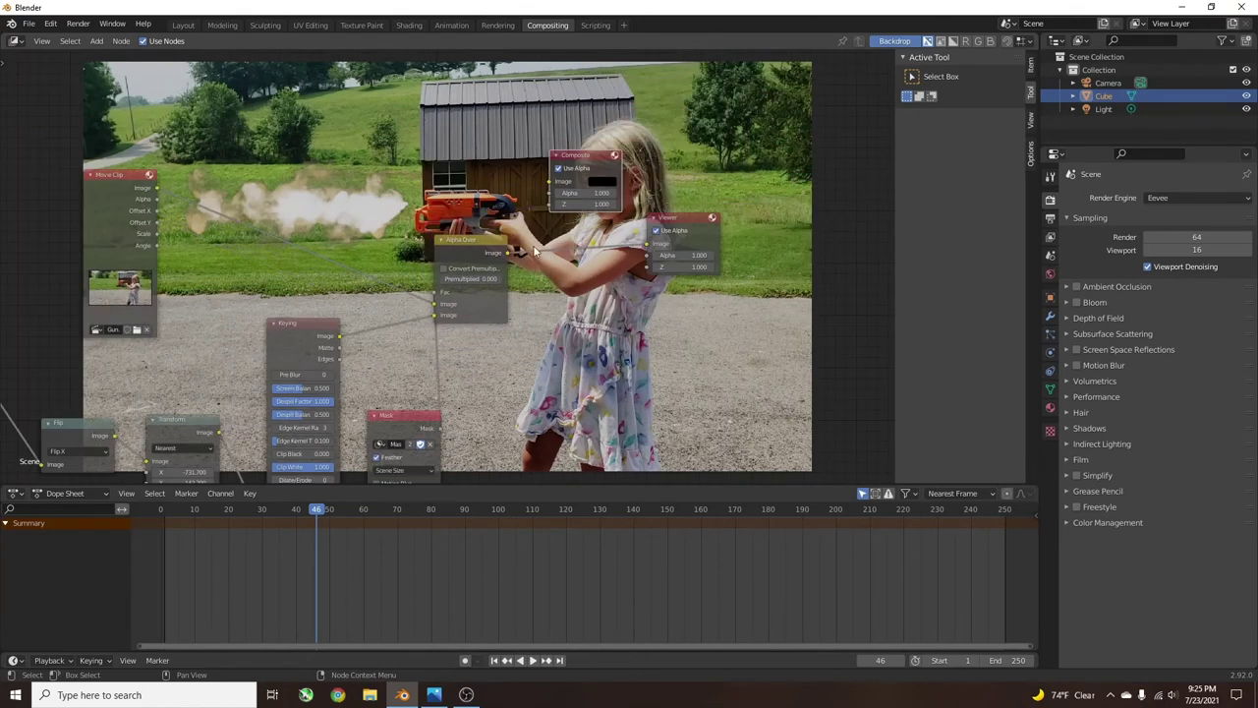
{"action": "left_click_drag", "start_coordinate": [494, 276], "coordinate": [654, 169]}
{"action": "middle_click_drag", "start_coordinate": [438, 338], "coordinate": [631, 214]}
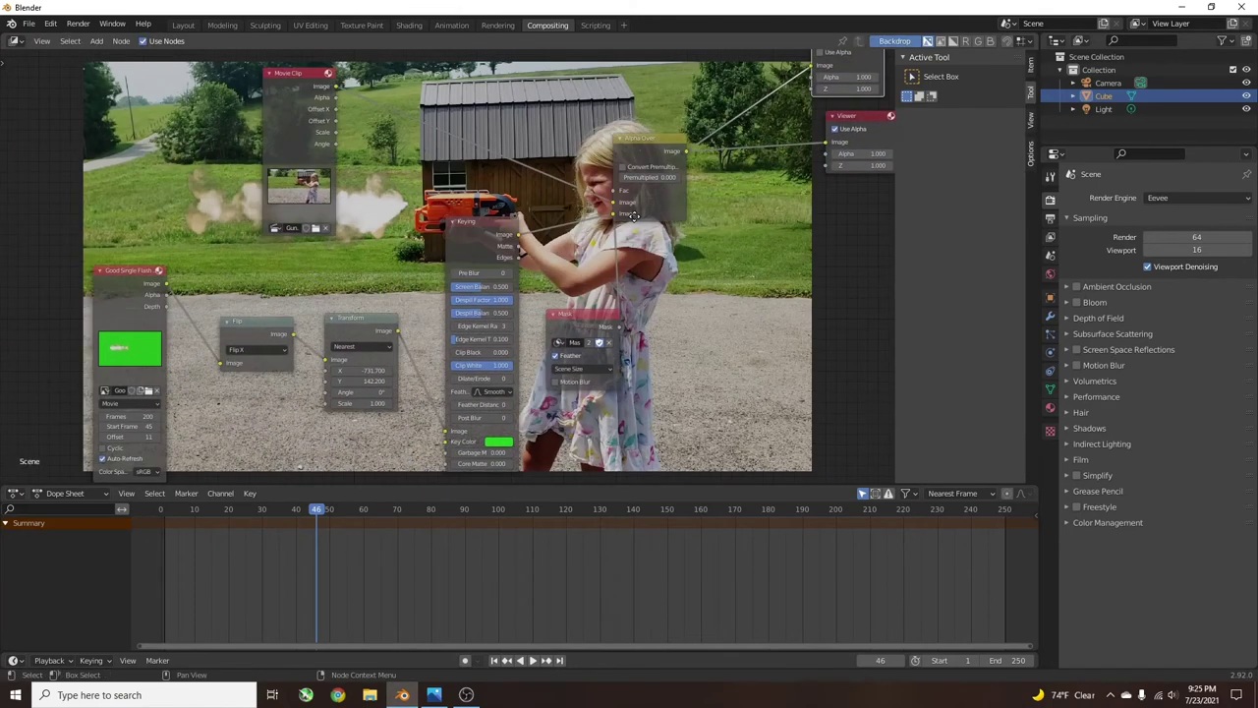
Step: Shift the Flip and Transform nodes toward the flash Image node and insert a Hue Saturation Value node between Transform and Keying
{"action": "scroll", "coordinate": [631, 213], "scroll_direction": "down", "scroll_amount": 5}
{"action": "middle_click_drag", "start_coordinate": [580, 251], "coordinate": [585, 239]}
{"action": "scroll", "coordinate": [586, 239], "scroll_direction": "up", "scroll_amount": 3}
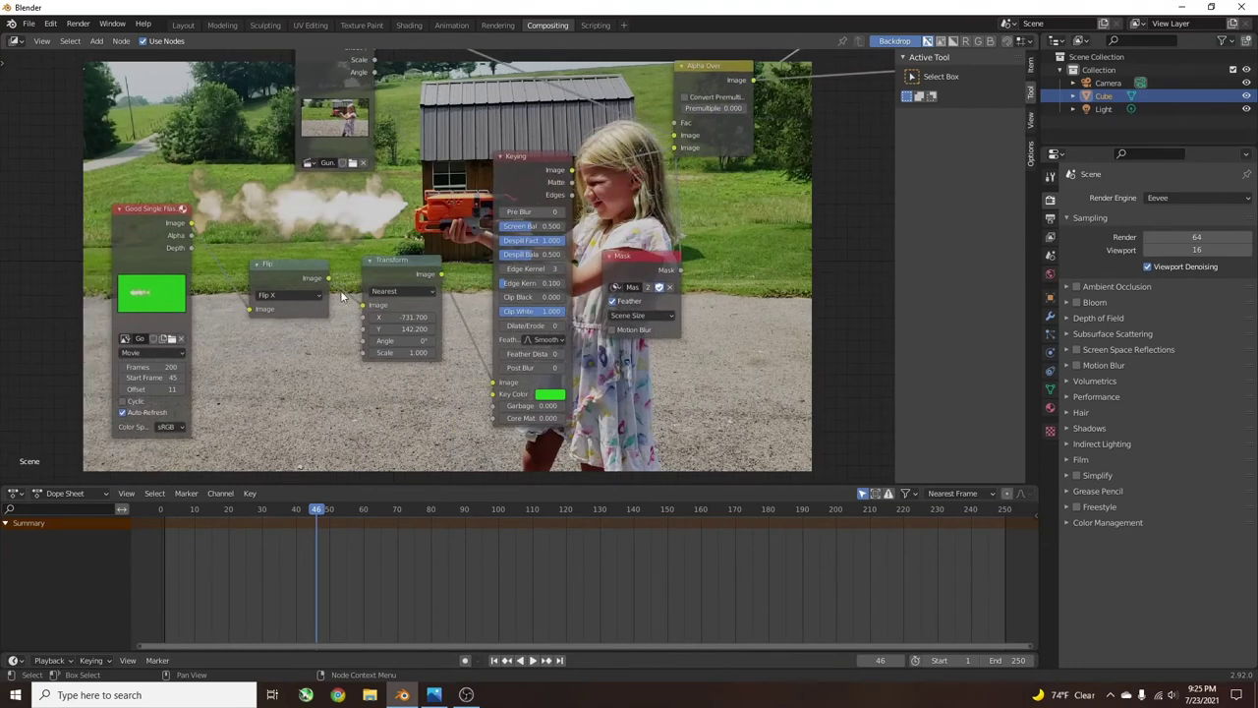
{"action": "left_click_drag", "start_coordinate": [390, 264], "coordinate": [360, 265]}
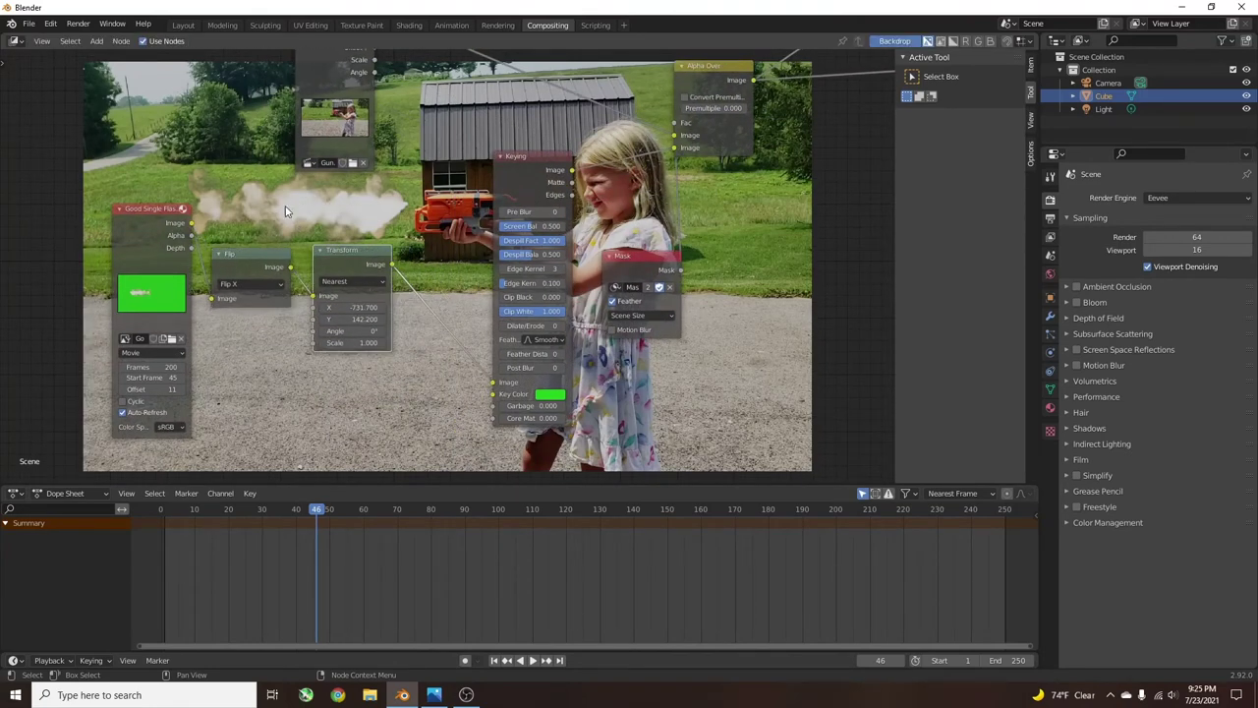
{"action": "key", "text": "shift+a"}
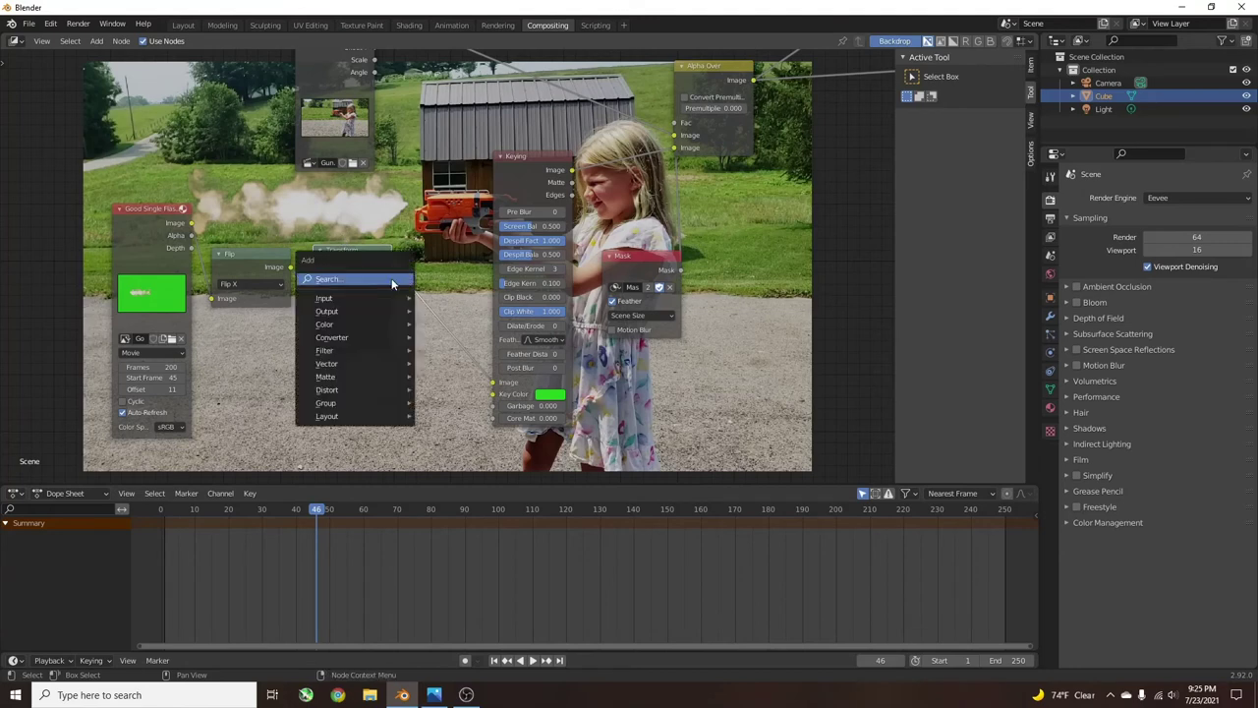
{"action": "mouse_move", "coordinate": [368, 325]}
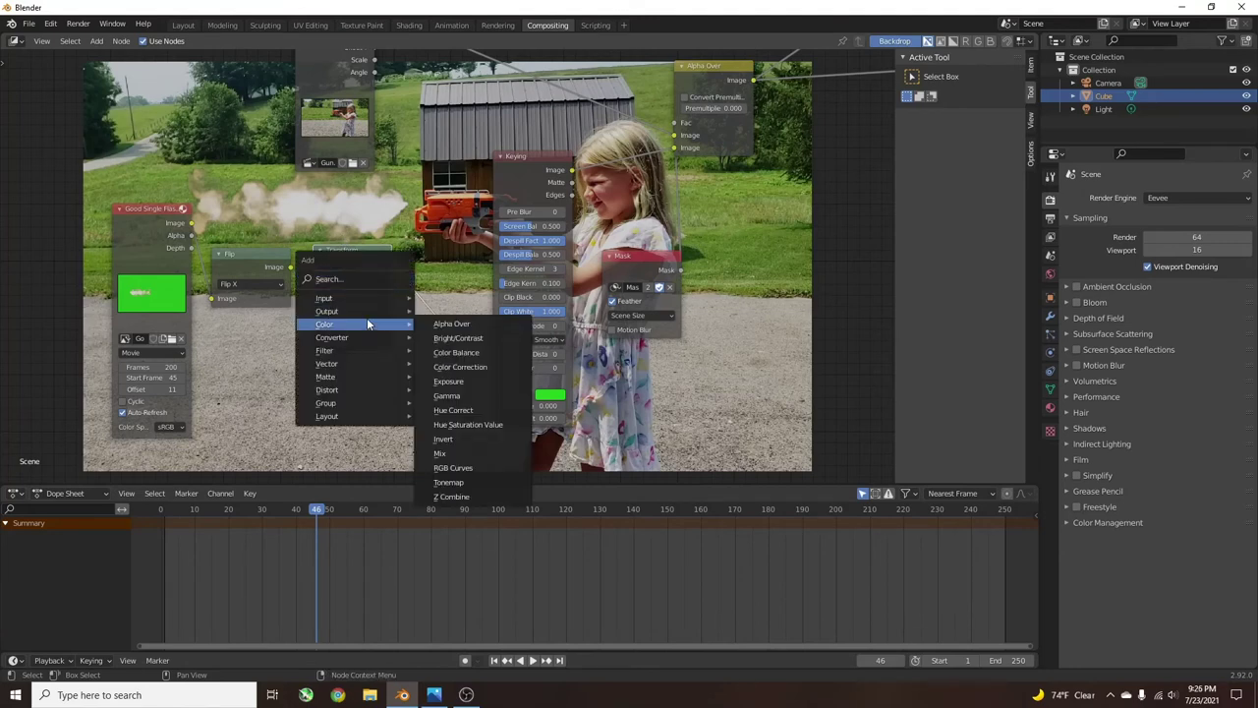
{"action": "left_click", "coordinate": [510, 429]}
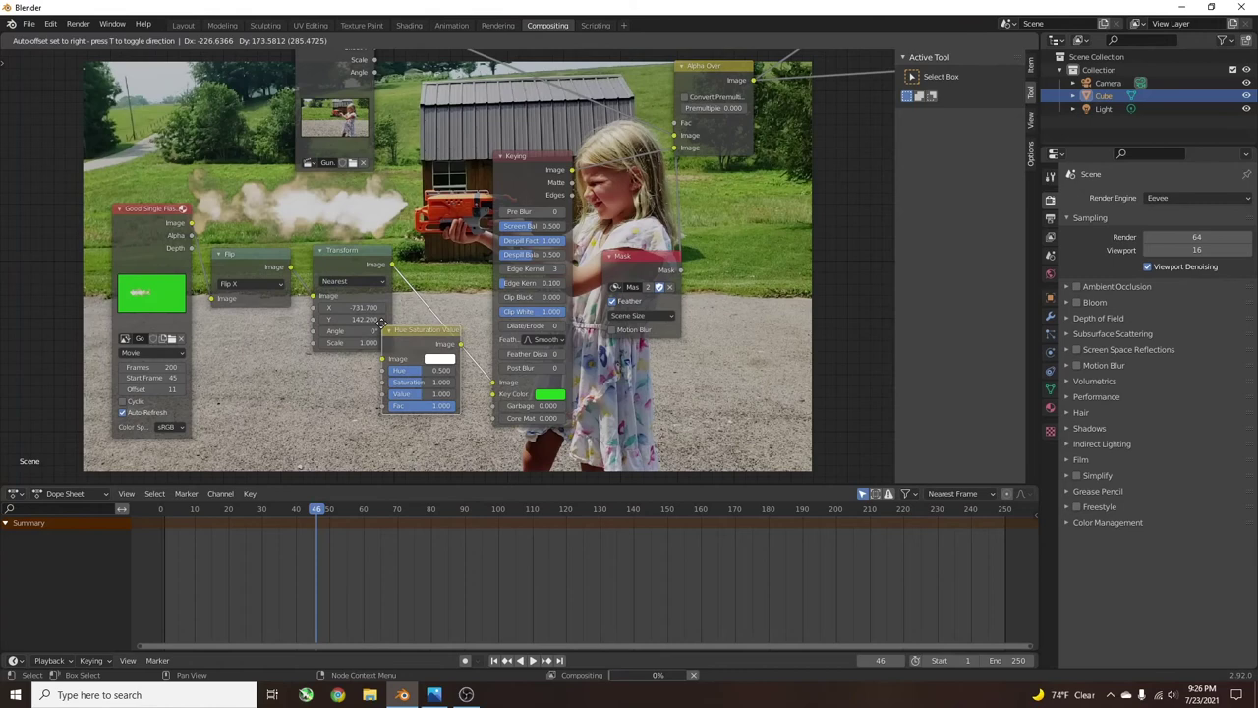
{"action": "left_click", "coordinate": [454, 331]}
{"action": "scroll", "coordinate": [454, 331], "scroll_direction": "up", "scroll_amount": 3}
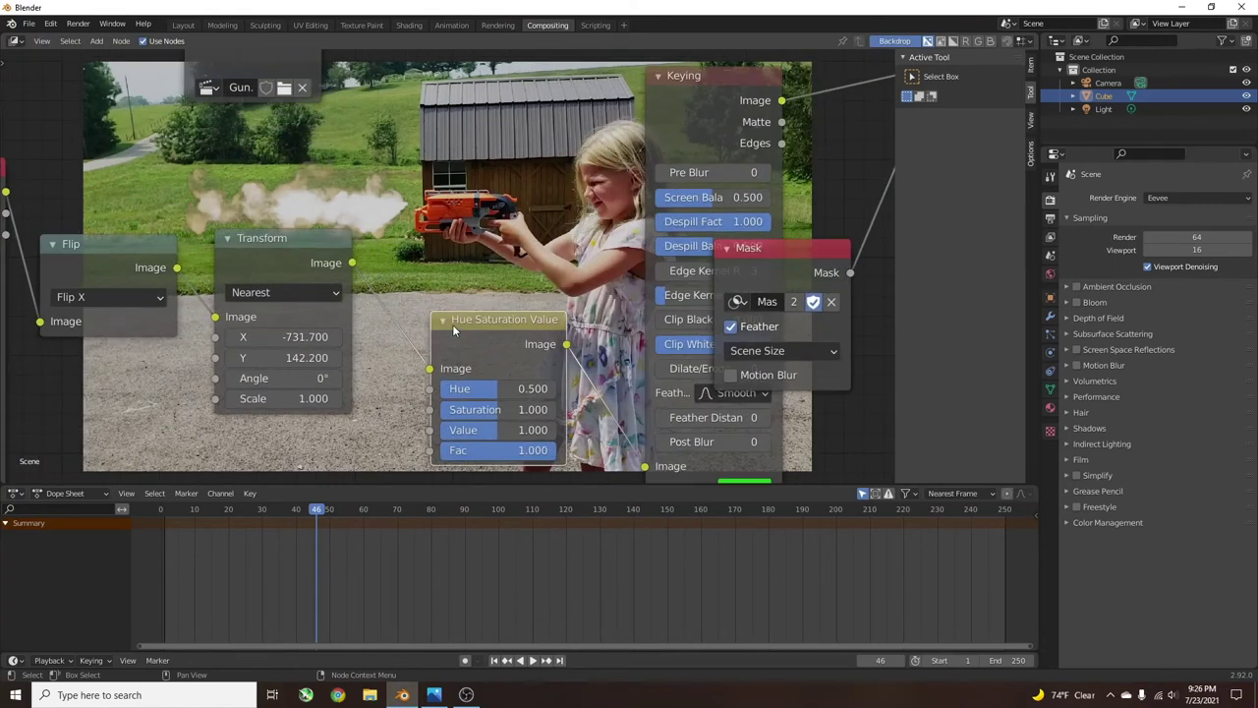
Step: Set the Hue Saturation Value node to hue 0.450, saturation 1.217 and value 1.150
{"action": "left_click_drag", "start_coordinate": [502, 419], "coordinate": [512, 405]}
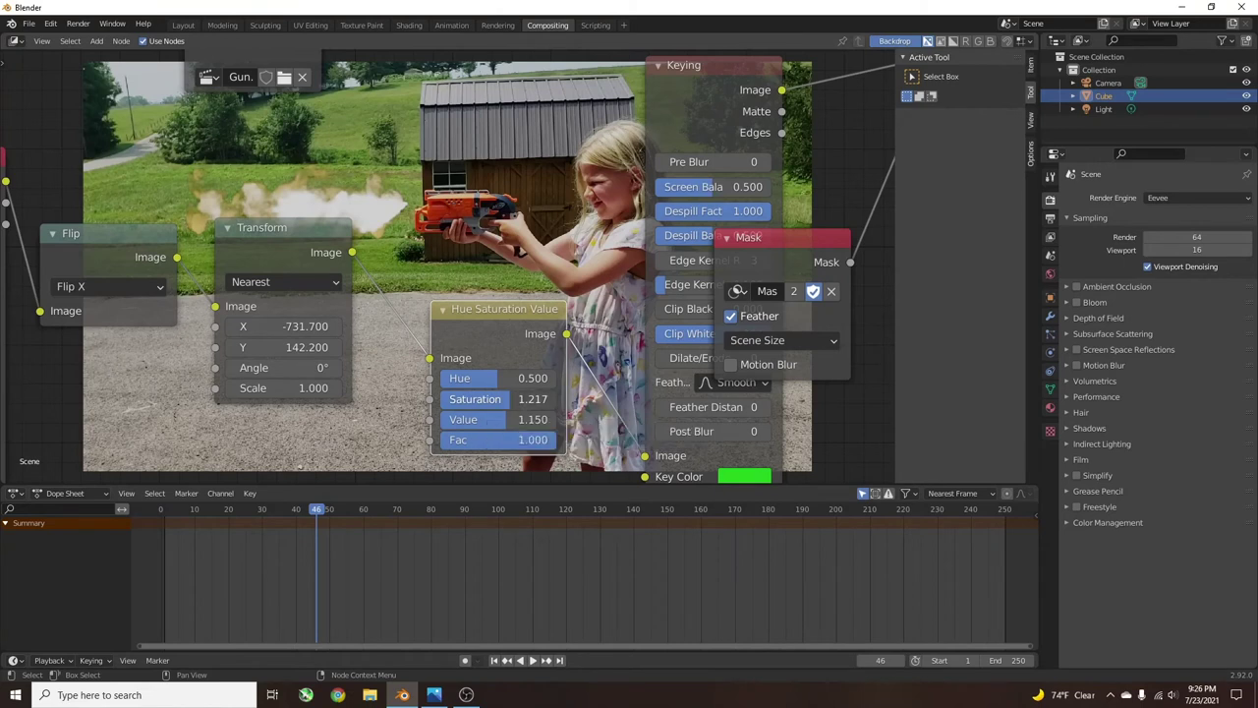
{"action": "left_click", "coordinate": [512, 399]}
{"action": "key", "text": "Return"}
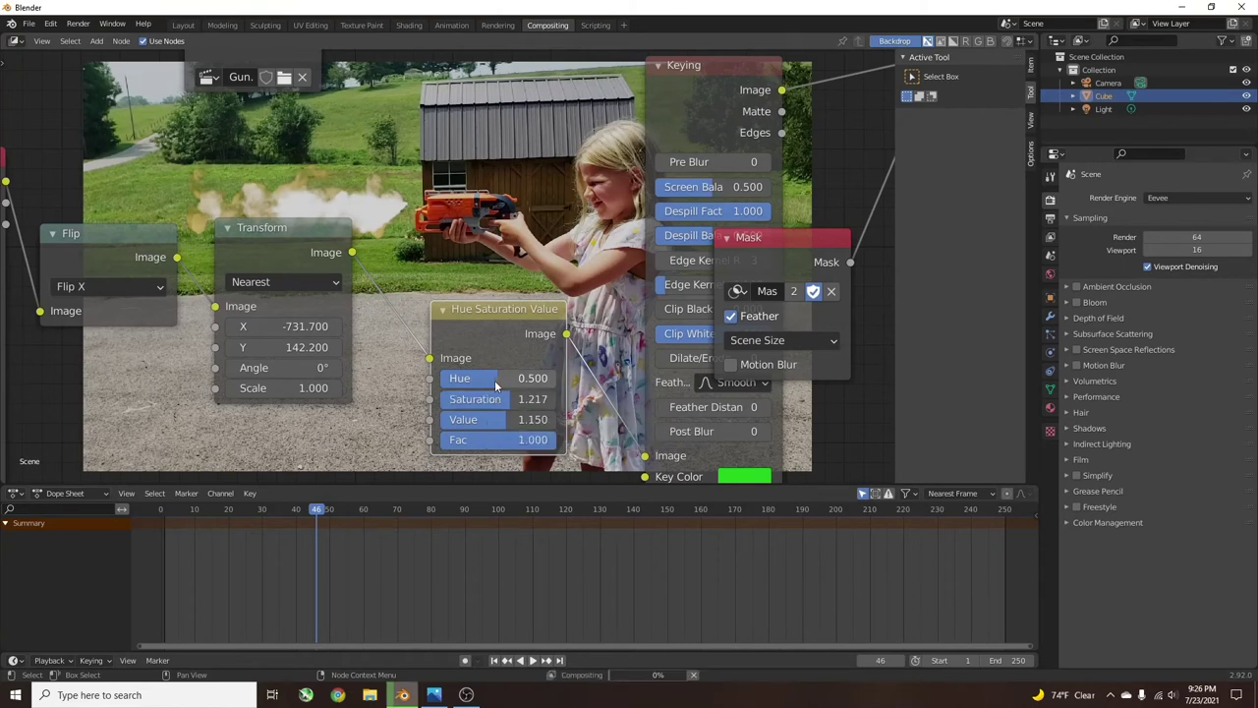
{"action": "left_click_drag", "start_coordinate": [503, 383], "coordinate": [495, 384]}
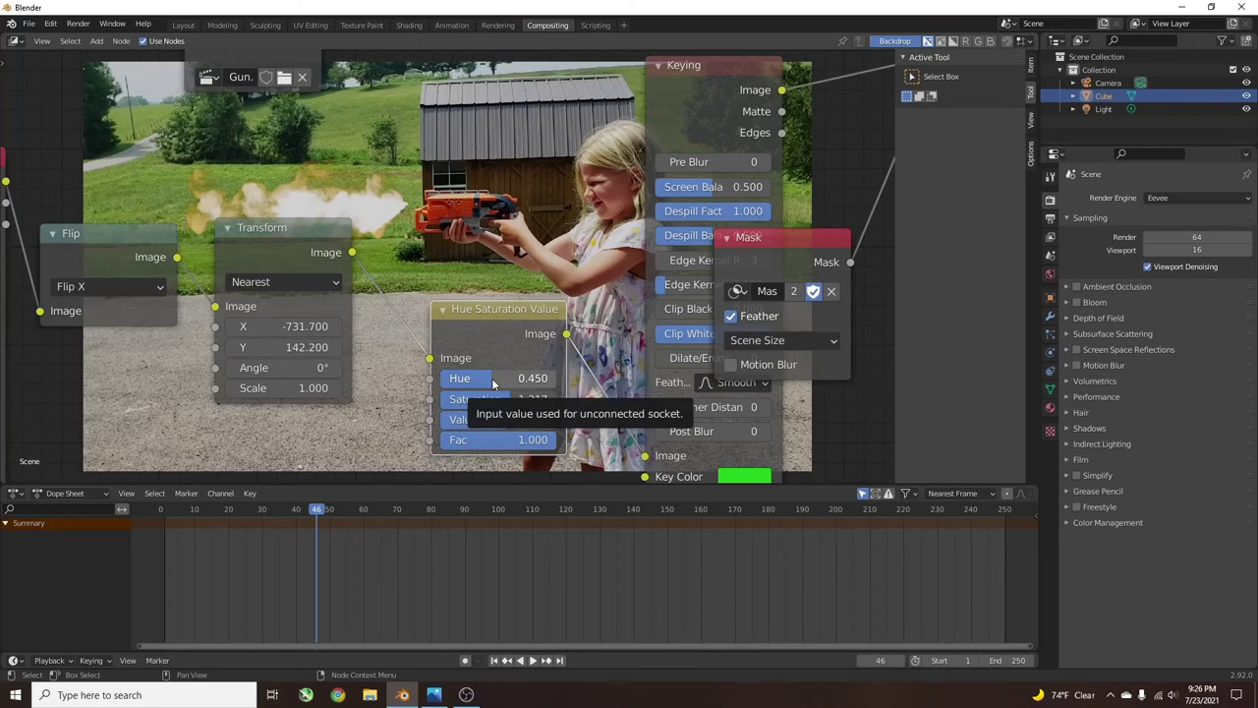
{"action": "scroll", "coordinate": [493, 382], "scroll_direction": "down", "scroll_amount": 2}
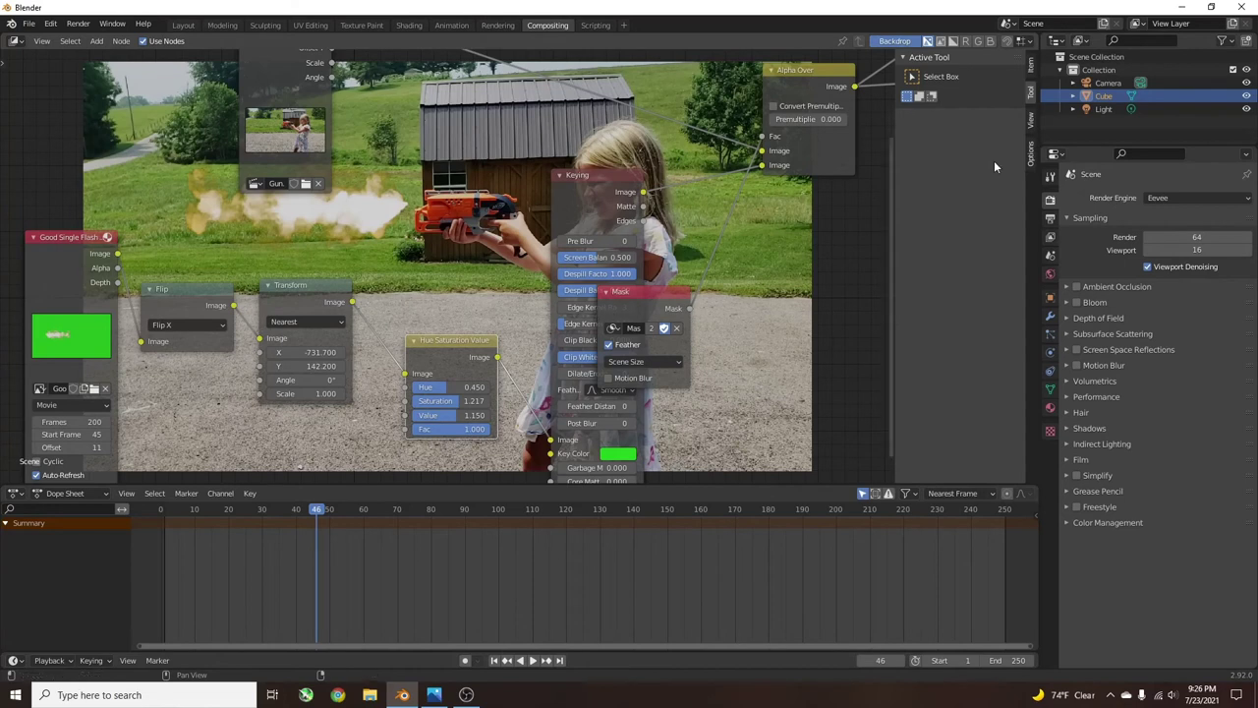
Step: Set the render output path to the Desktop with the file name "muzzle flash tut"
{"action": "left_click", "coordinate": [1050, 219]}
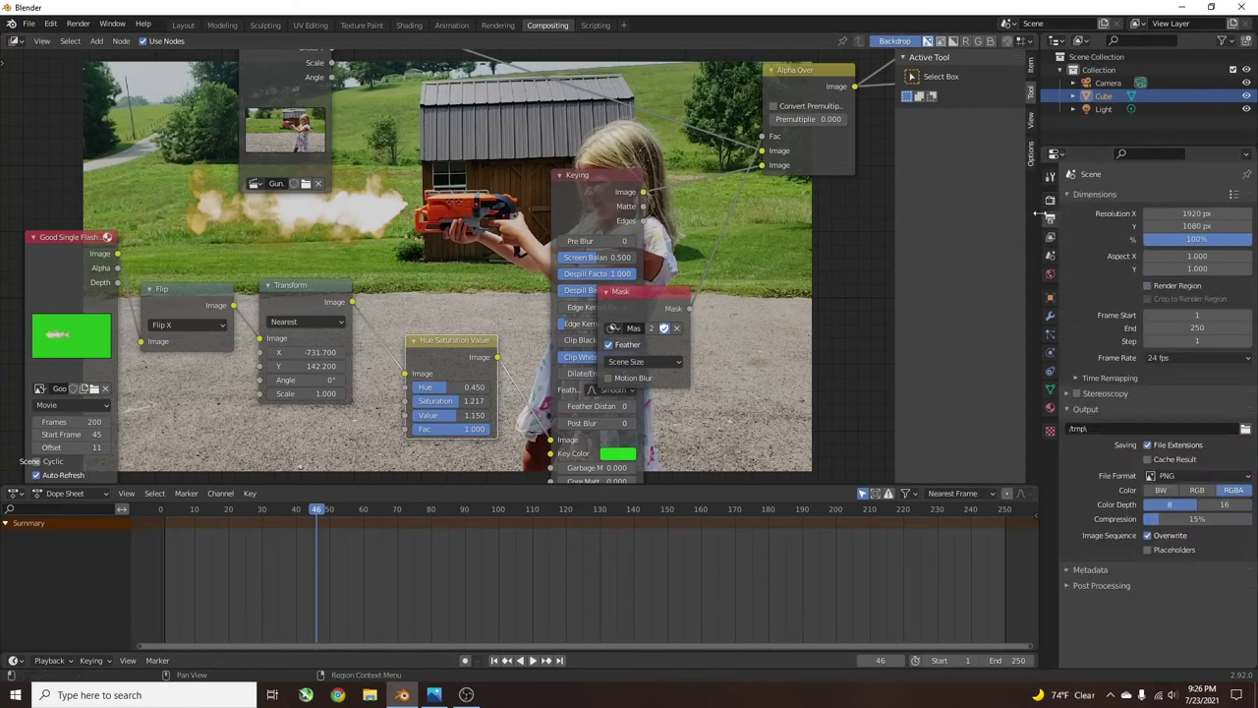
{"action": "left_click", "coordinate": [1245, 431]}
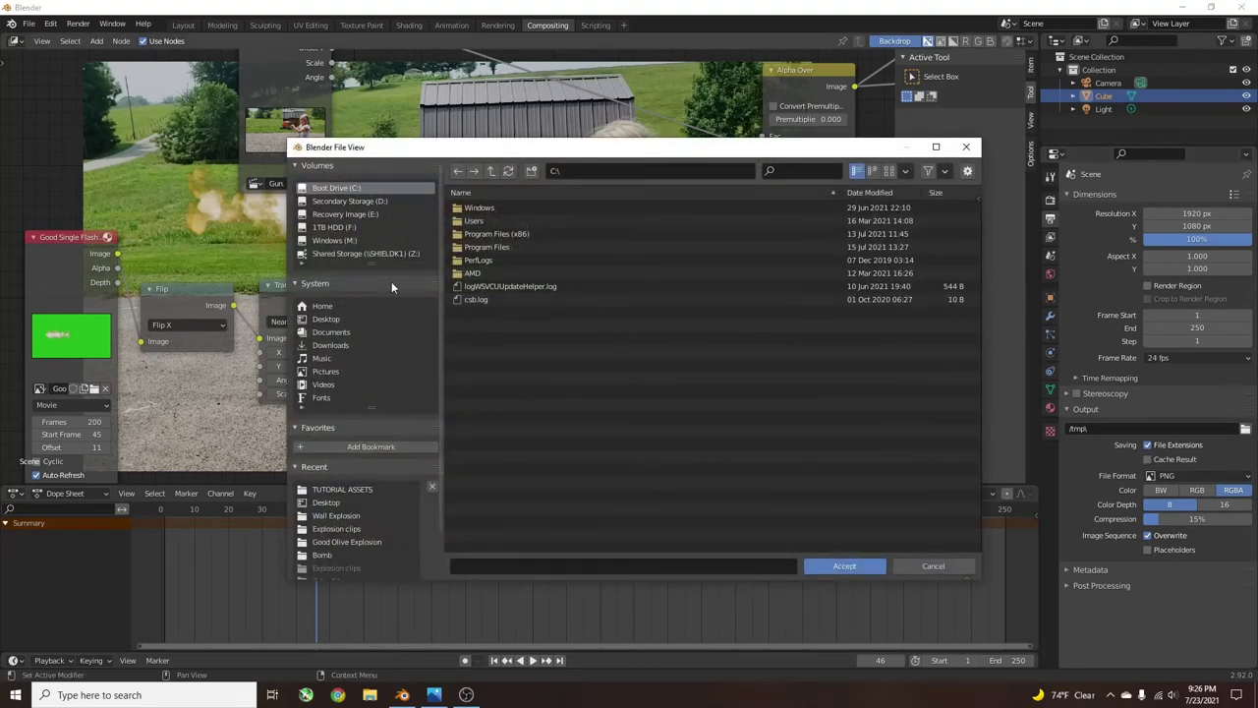
{"action": "left_click", "coordinate": [326, 319]}
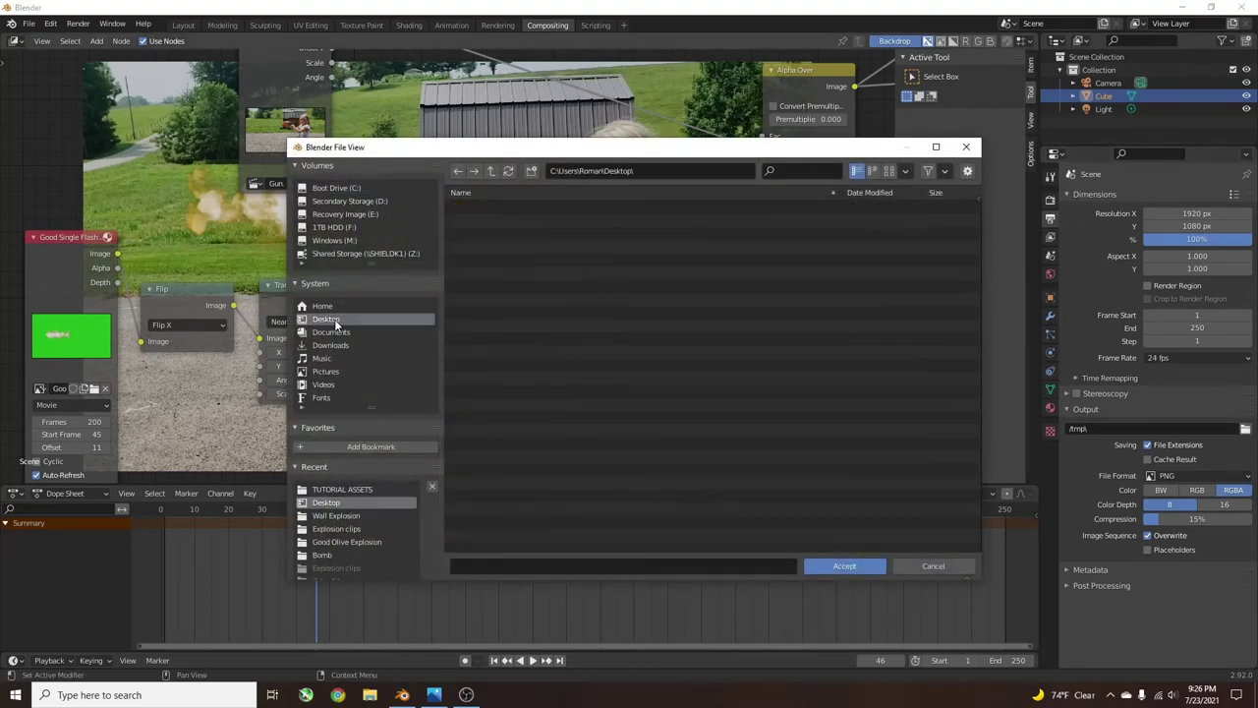
{"action": "left_click", "coordinate": [557, 567]}
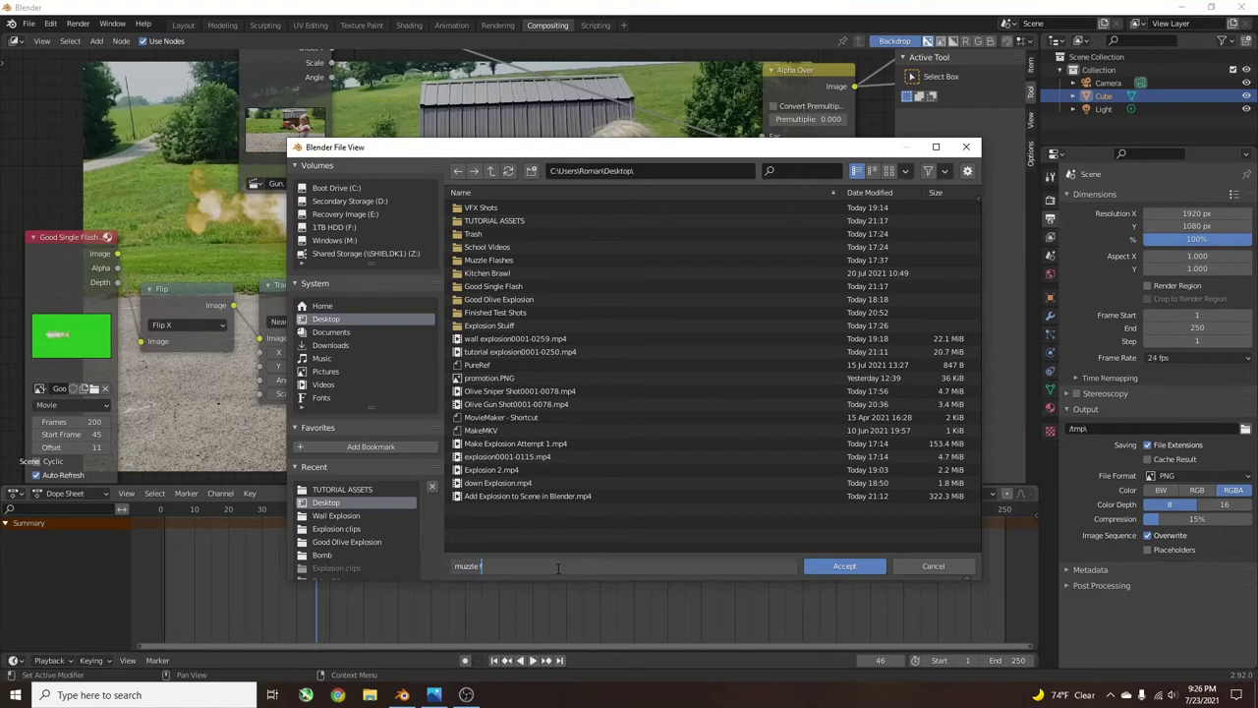
{"action": "type", "text": "muzzle flash tut"}
{"action": "key", "text": "Return"}
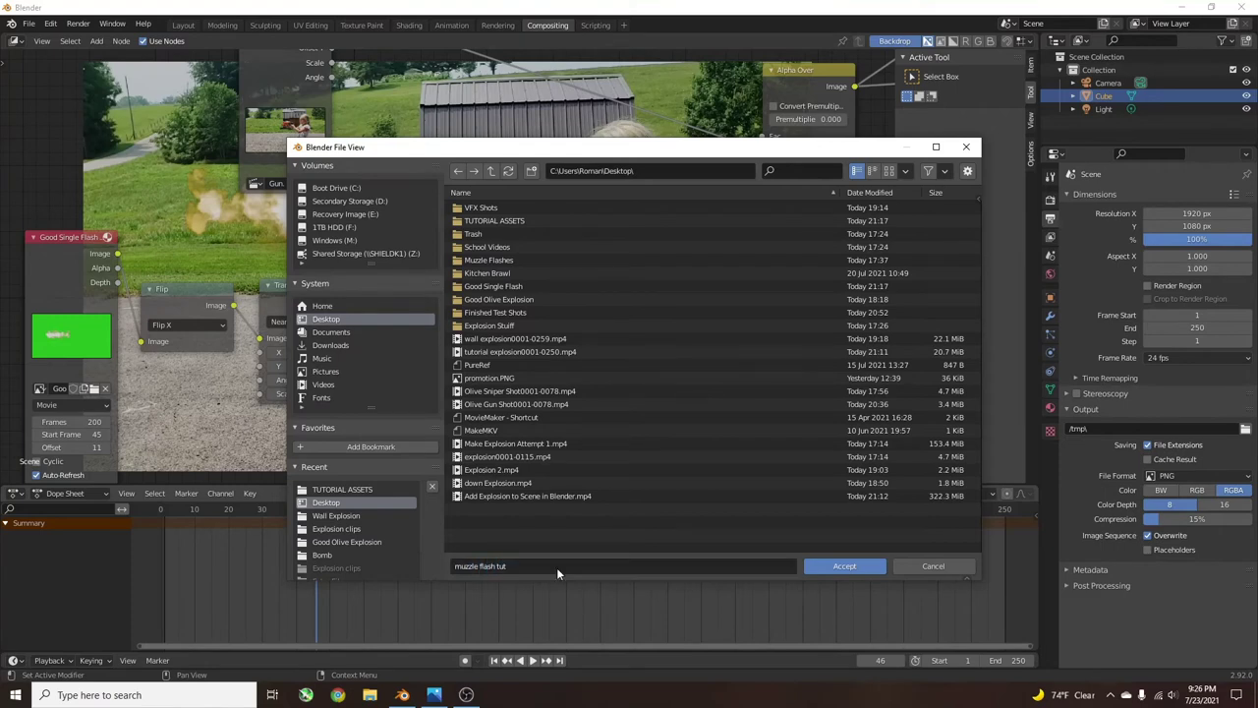
{"action": "left_click", "coordinate": [832, 567]}
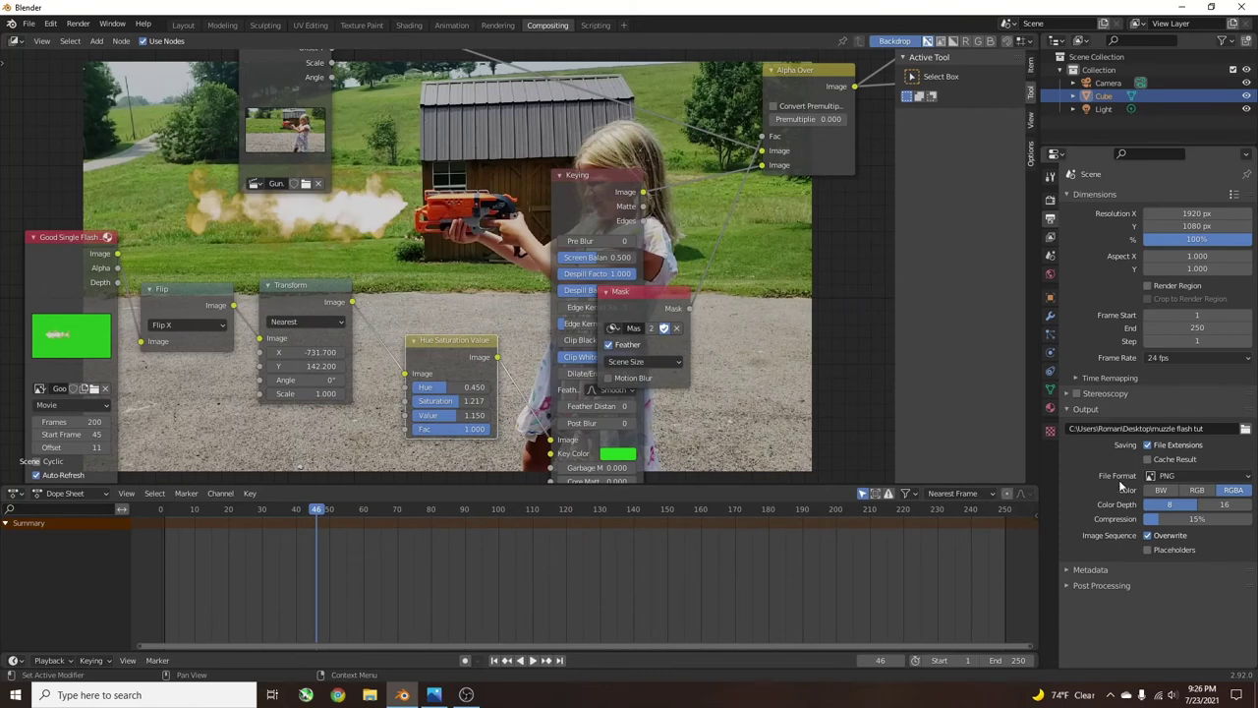
Step: Set the output file format to FFmpeg Video with an MPEG-4 container
{"action": "left_click", "coordinate": [1180, 477]}
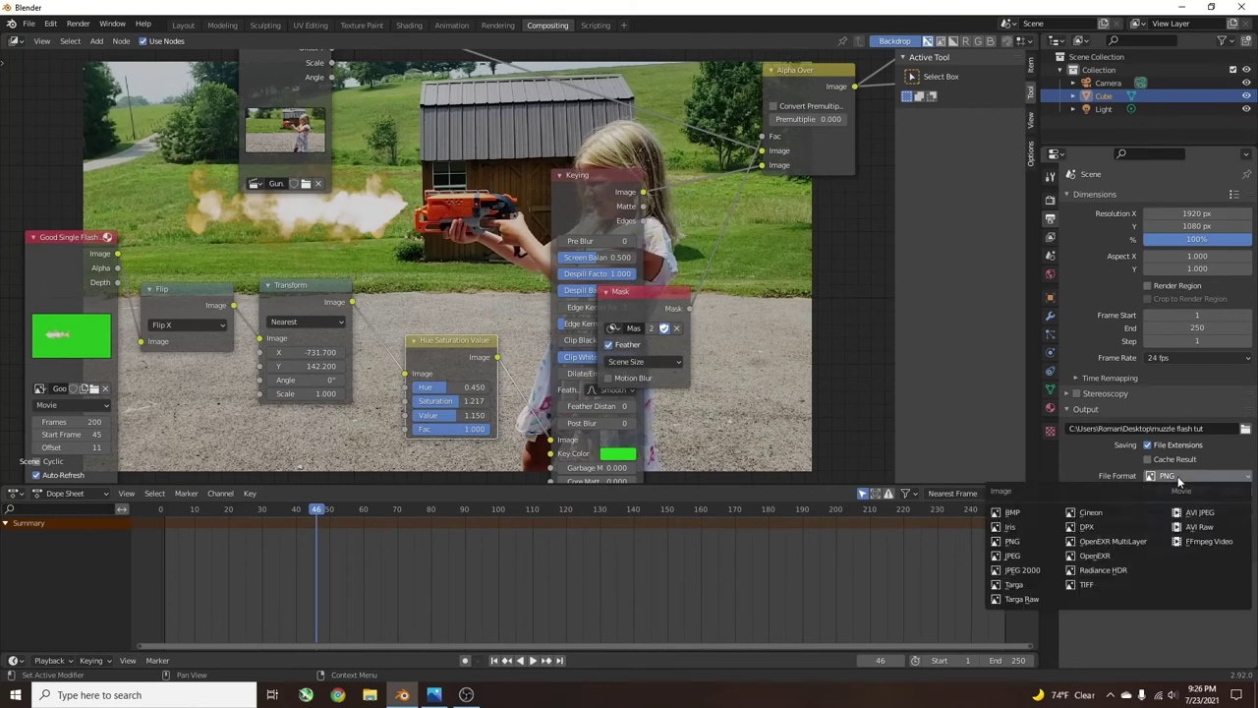
{"action": "left_click", "coordinate": [1195, 544]}
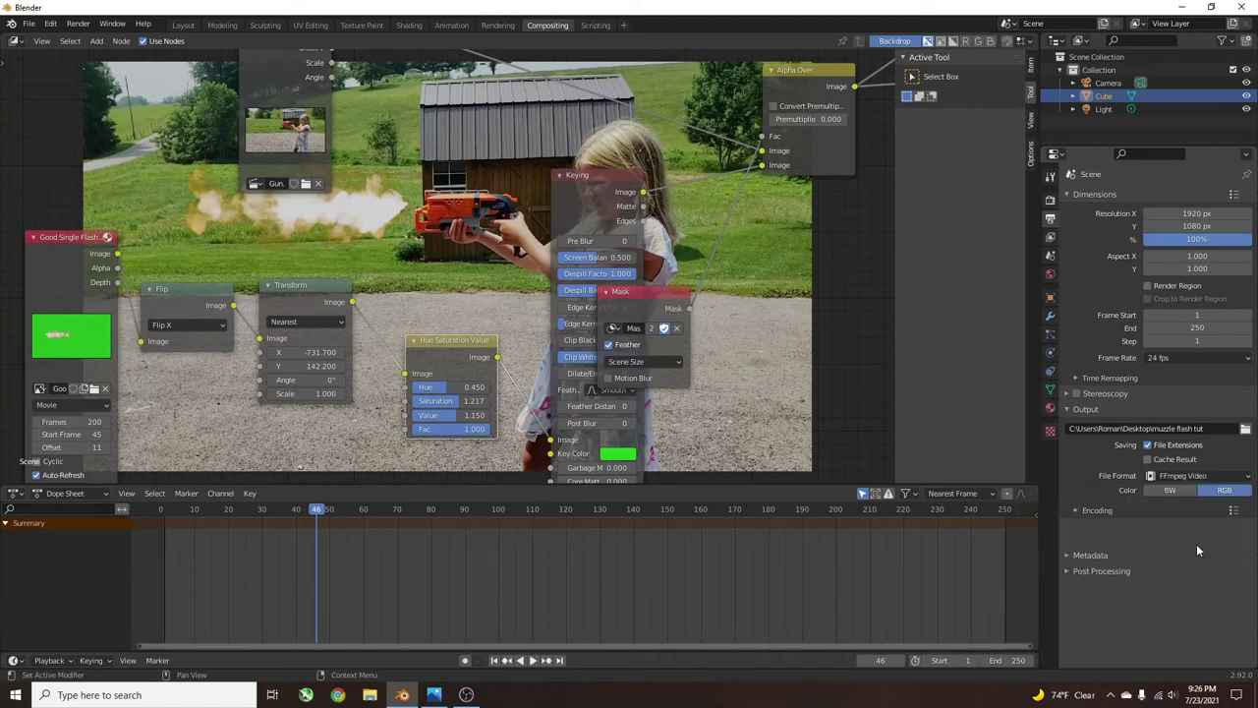
{"action": "left_click", "coordinate": [1090, 511]}
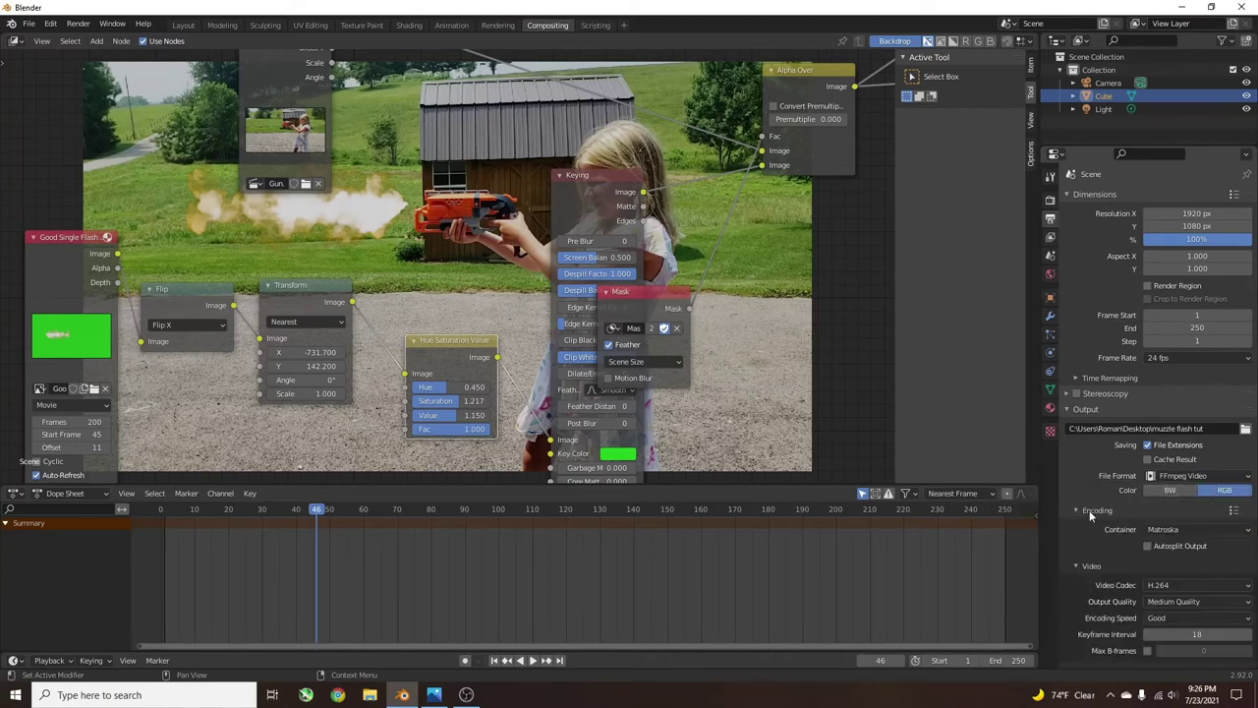
{"action": "left_click", "coordinate": [1193, 534]}
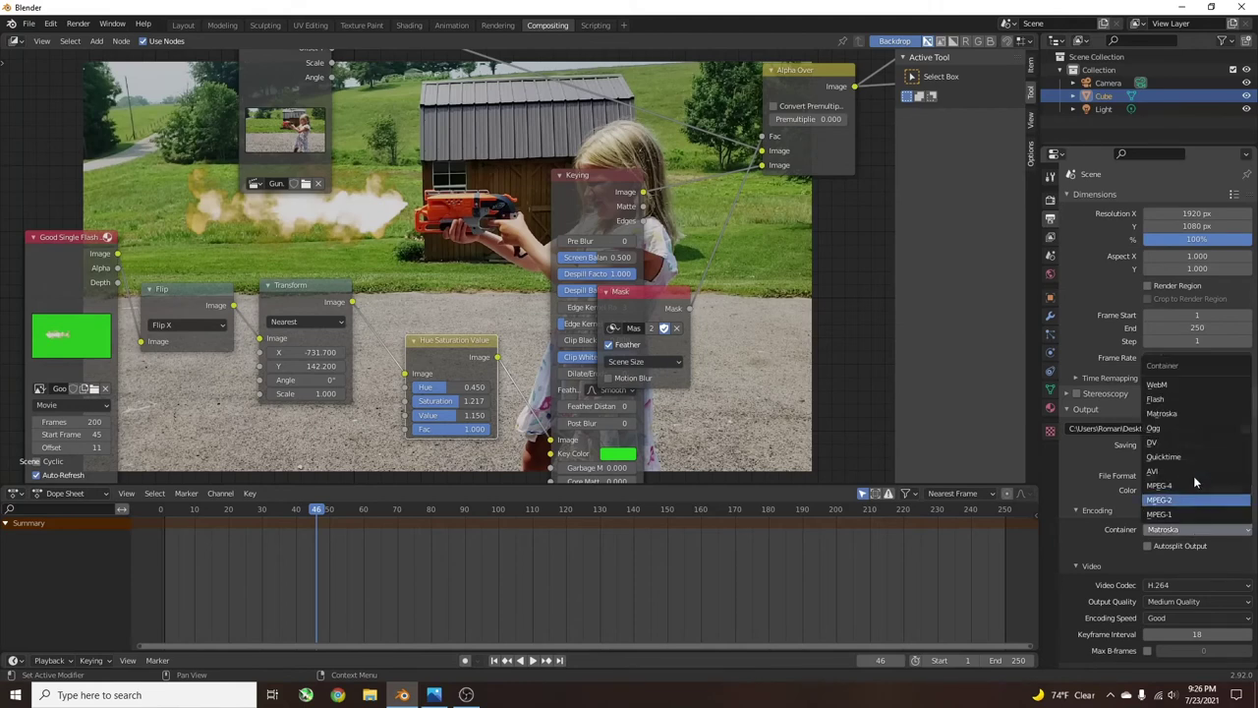
{"action": "left_click", "coordinate": [1176, 486]}
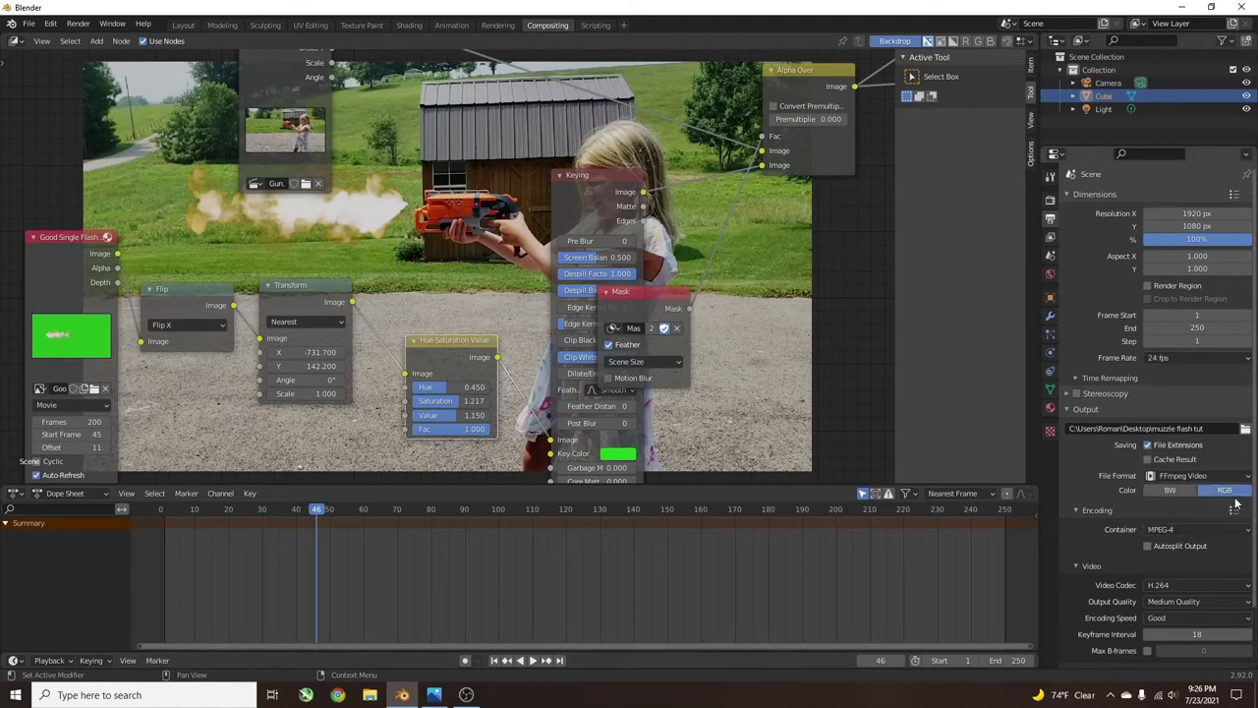
{"action": "scroll", "coordinate": [1174, 519], "scroll_direction": "down", "scroll_amount": 3}
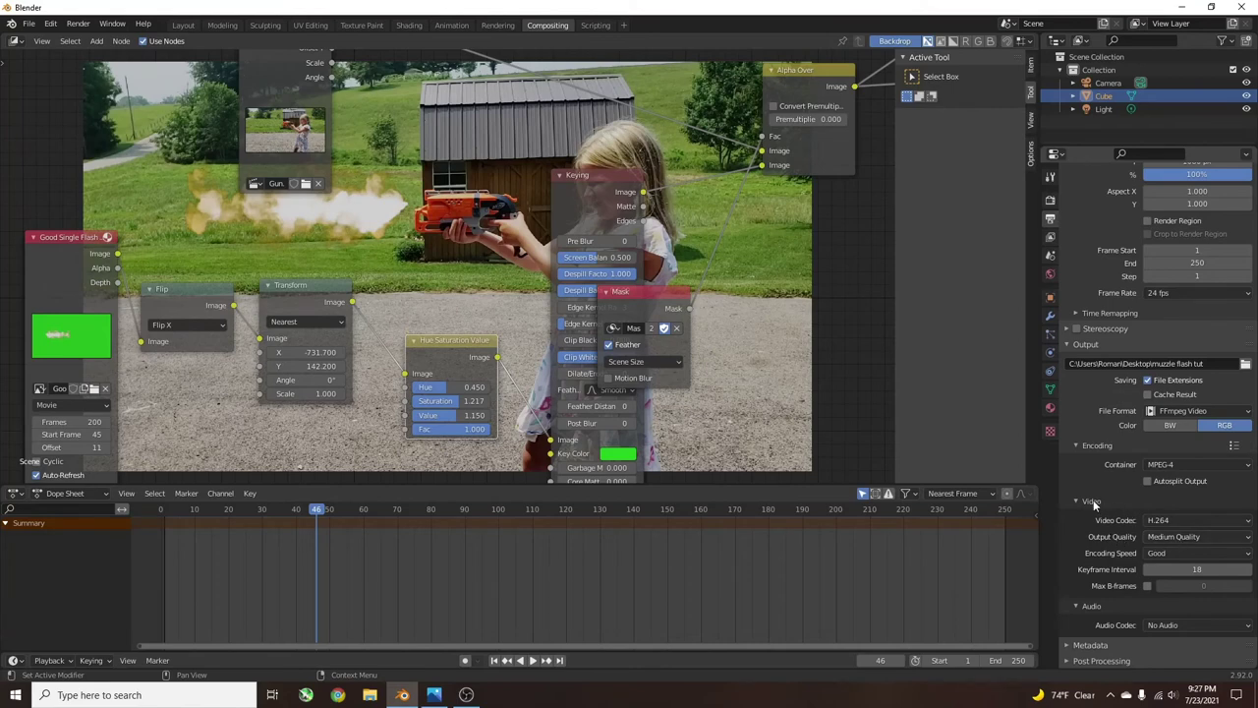
Step: Set the video encoding output quality to High Quality
{"action": "left_click", "coordinate": [1184, 537]}
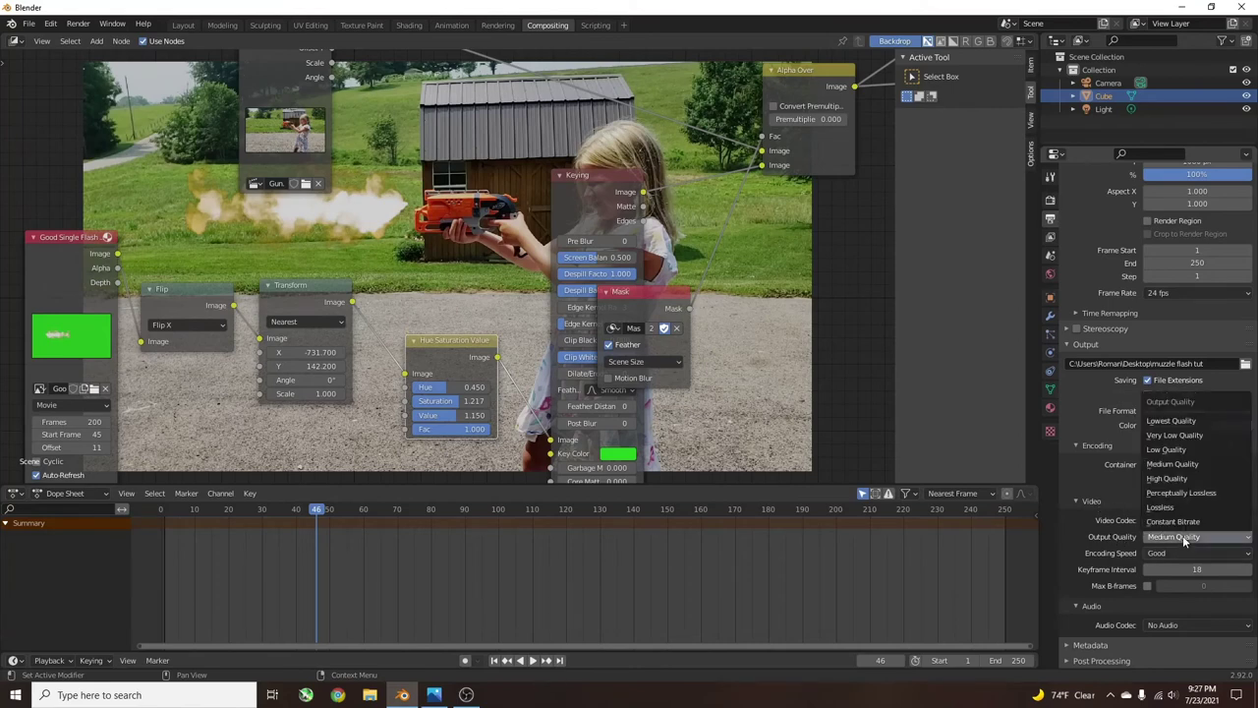
{"action": "left_click", "coordinate": [1181, 477]}
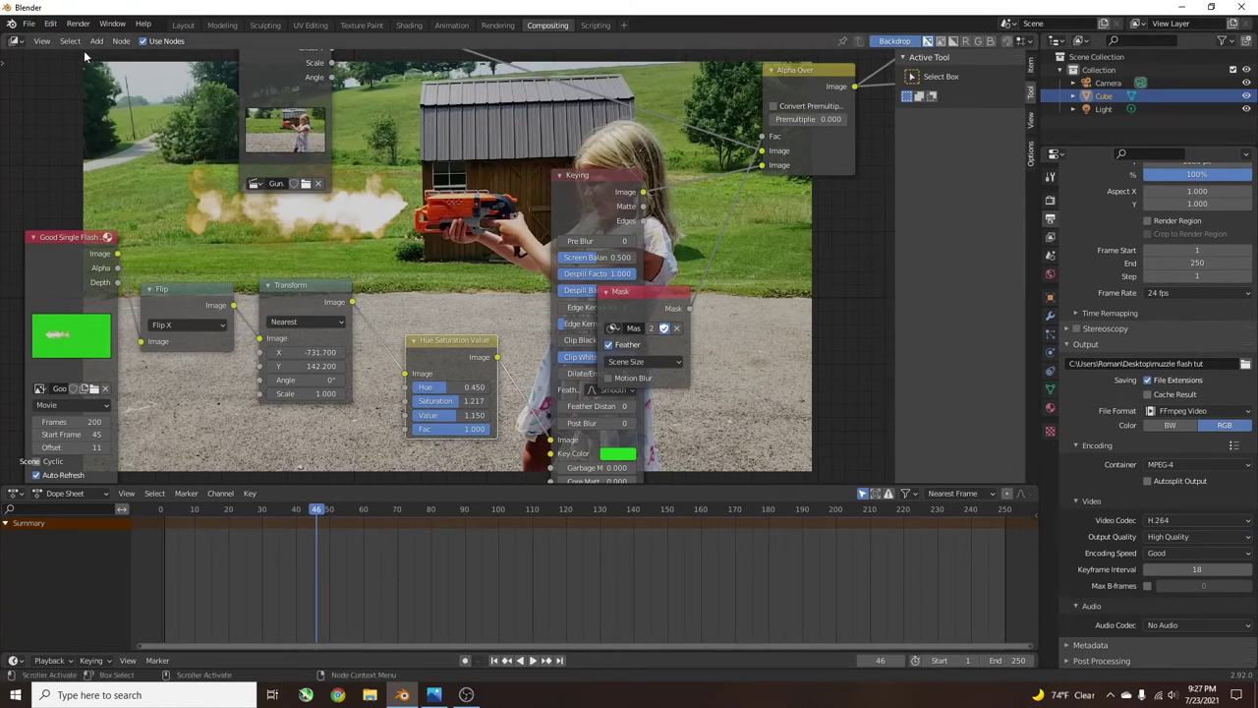
{"action": "left_click", "coordinate": [76, 23]}
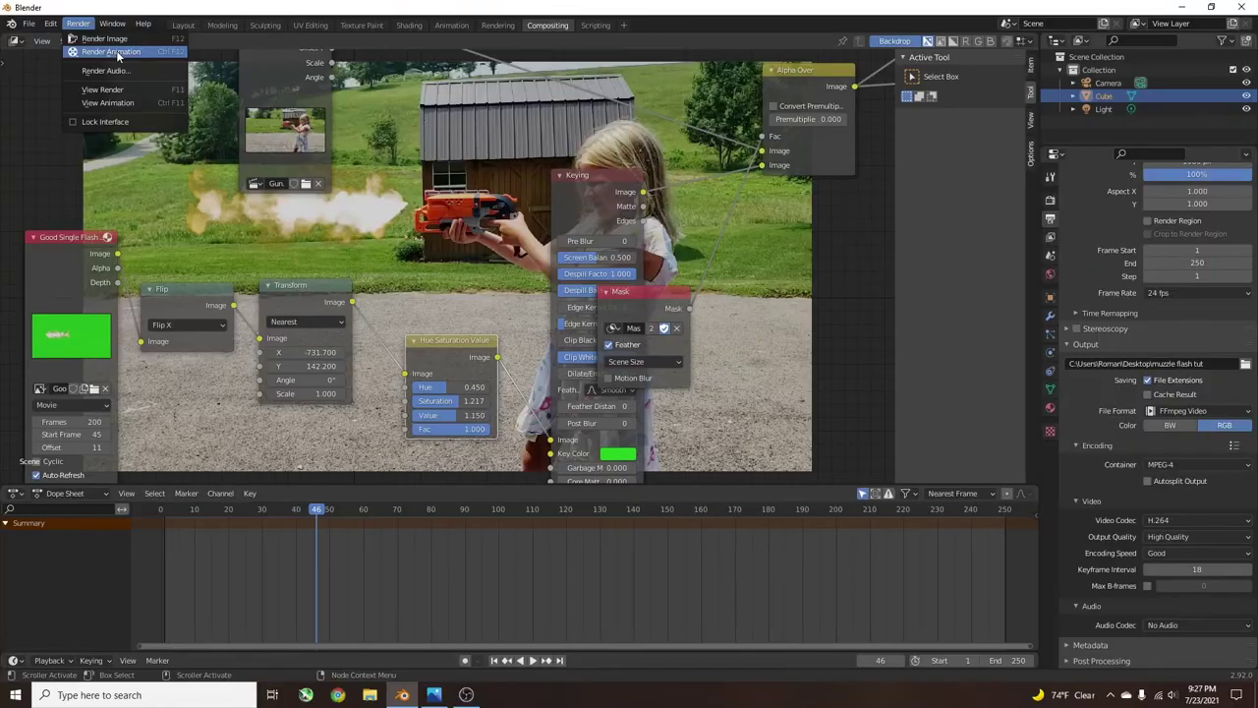
{"action": "left_click", "coordinate": [116, 50]}
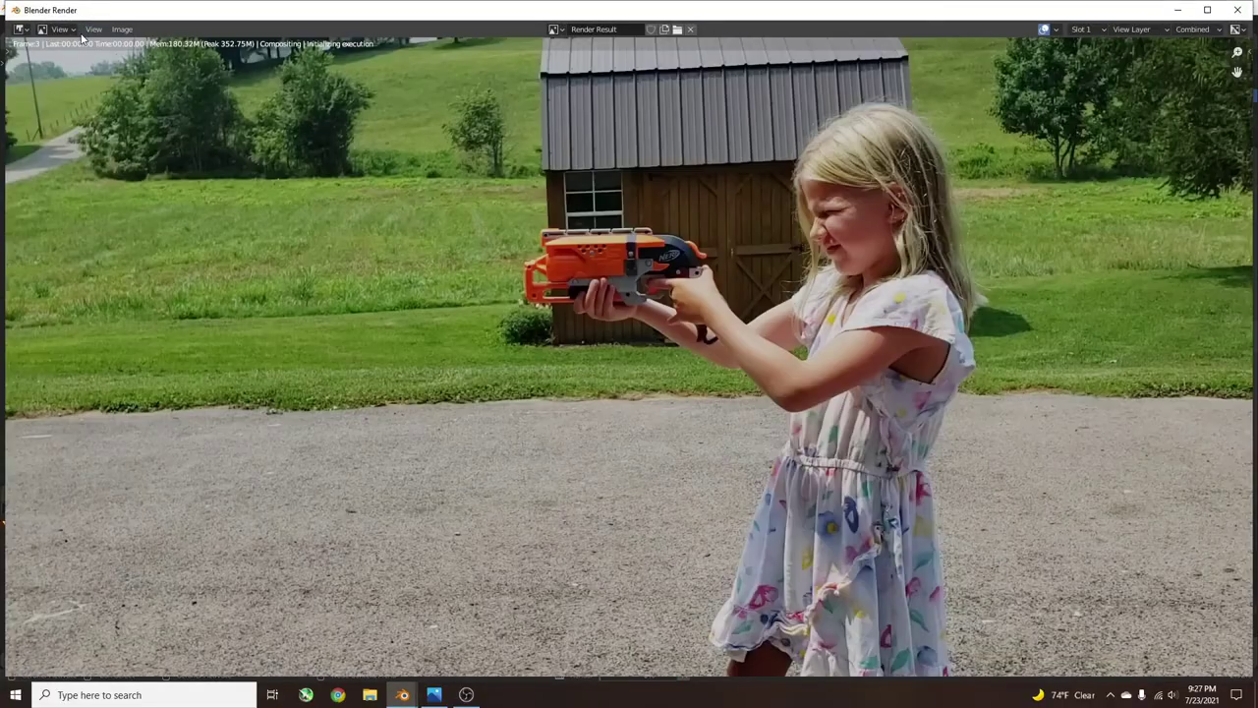
{"action": "scroll", "coordinate": [678, 250], "scroll_direction": "down", "scroll_amount": 6}
{"action": "scroll", "coordinate": [679, 253], "scroll_direction": "up", "scroll_amount": 4}
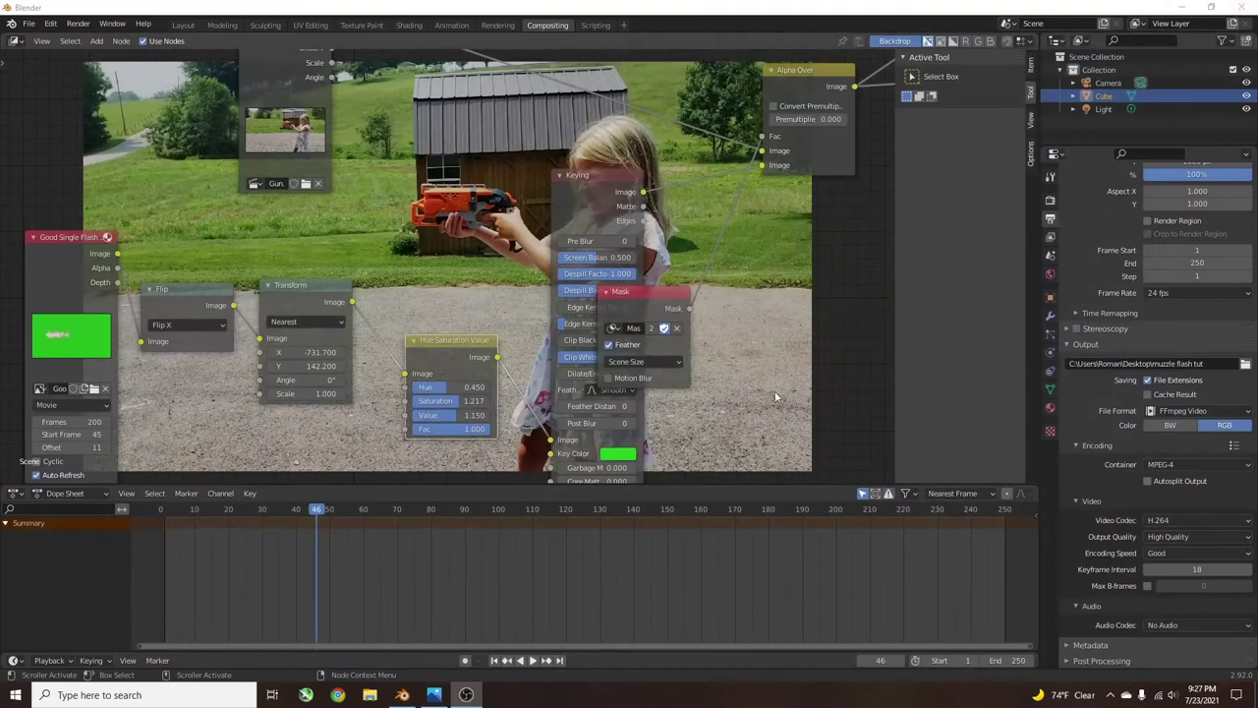
Step: Scrub the timeline to the last frame containing gun footage and set the scene's end frame to 86
{"action": "left_click_drag", "start_coordinate": [315, 511], "coordinate": [425, 509]}
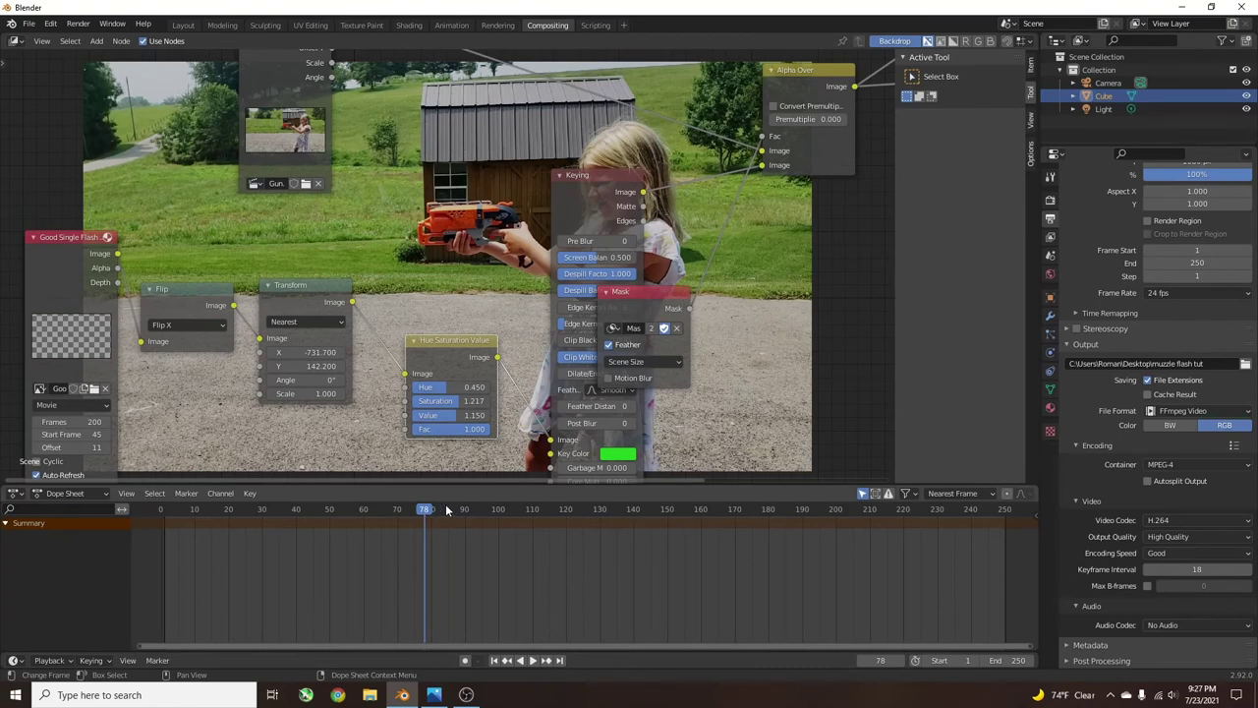
{"action": "left_click_drag", "start_coordinate": [446, 509], "coordinate": [446, 509]}
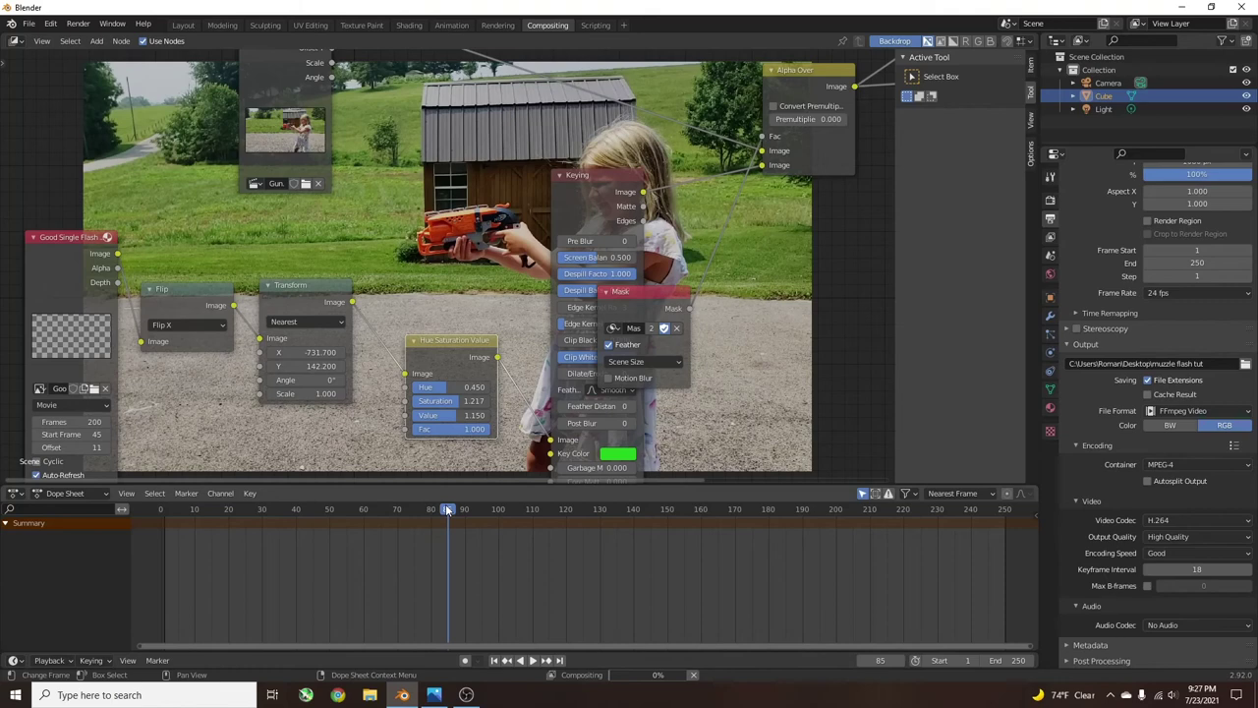
{"action": "key", "text": "Left"}
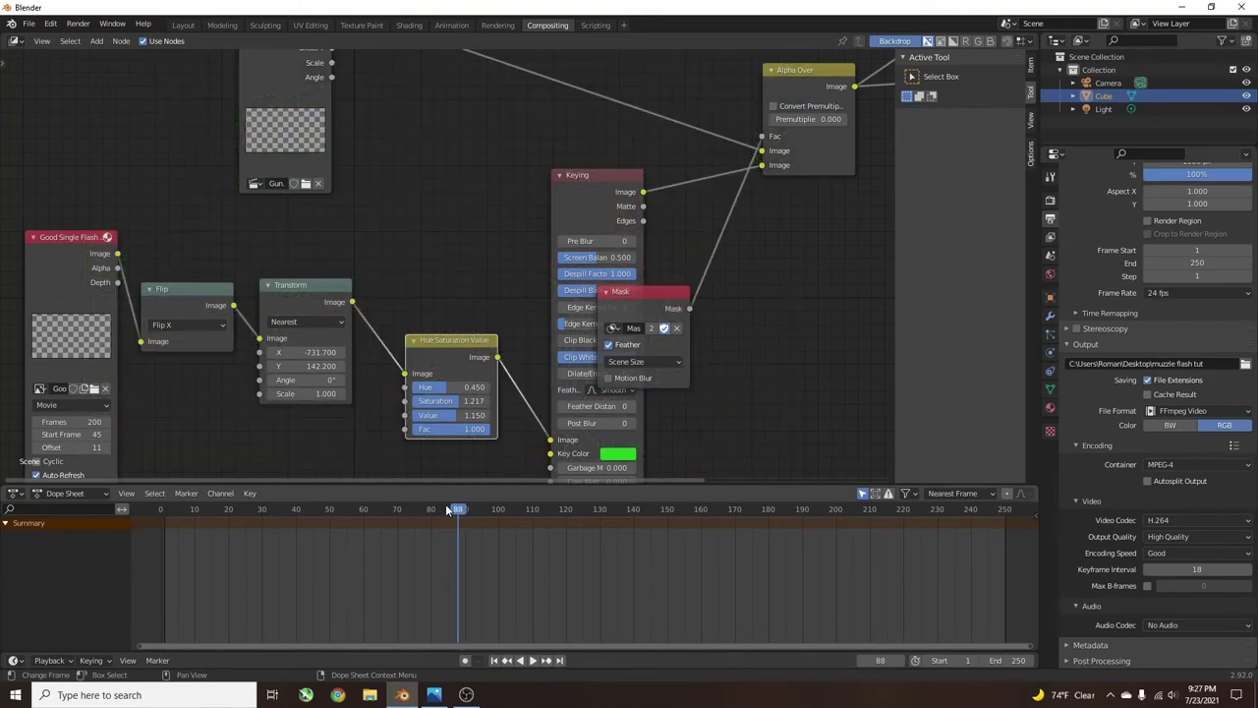
{"action": "left_click_drag", "start_coordinate": [447, 509], "coordinate": [446, 509]}
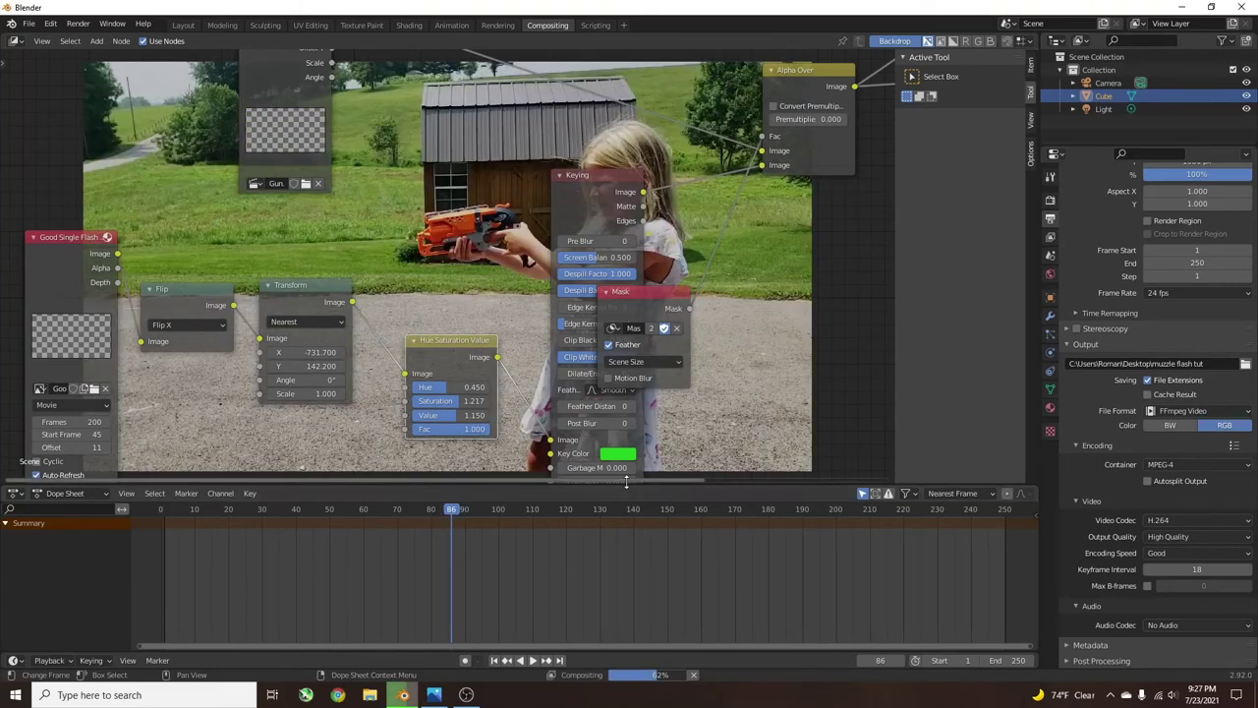
{"action": "left_click", "coordinate": [1007, 660]}
{"action": "type", "text": "8"}
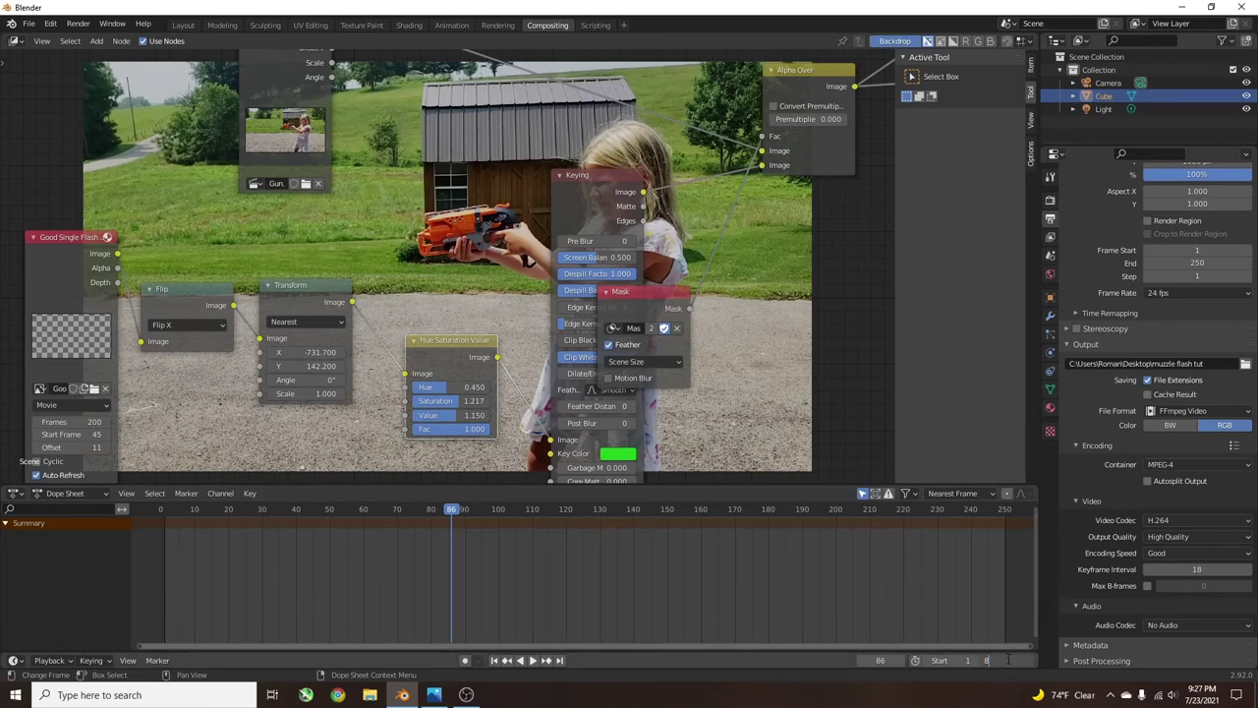
{"action": "type", "text": "6"}
{"action": "key", "text": "Return"}
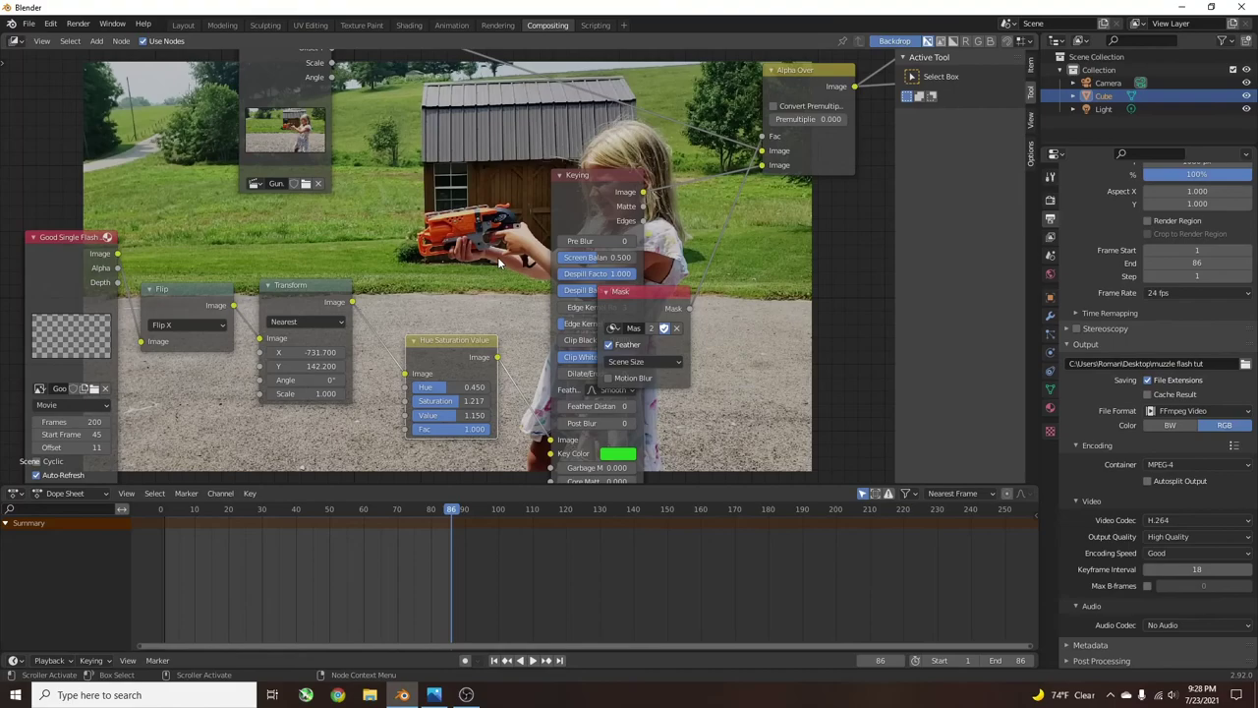
Step: Render the animation to the video file and close the render window once all frames are finished
{"action": "left_click", "coordinate": [78, 24]}
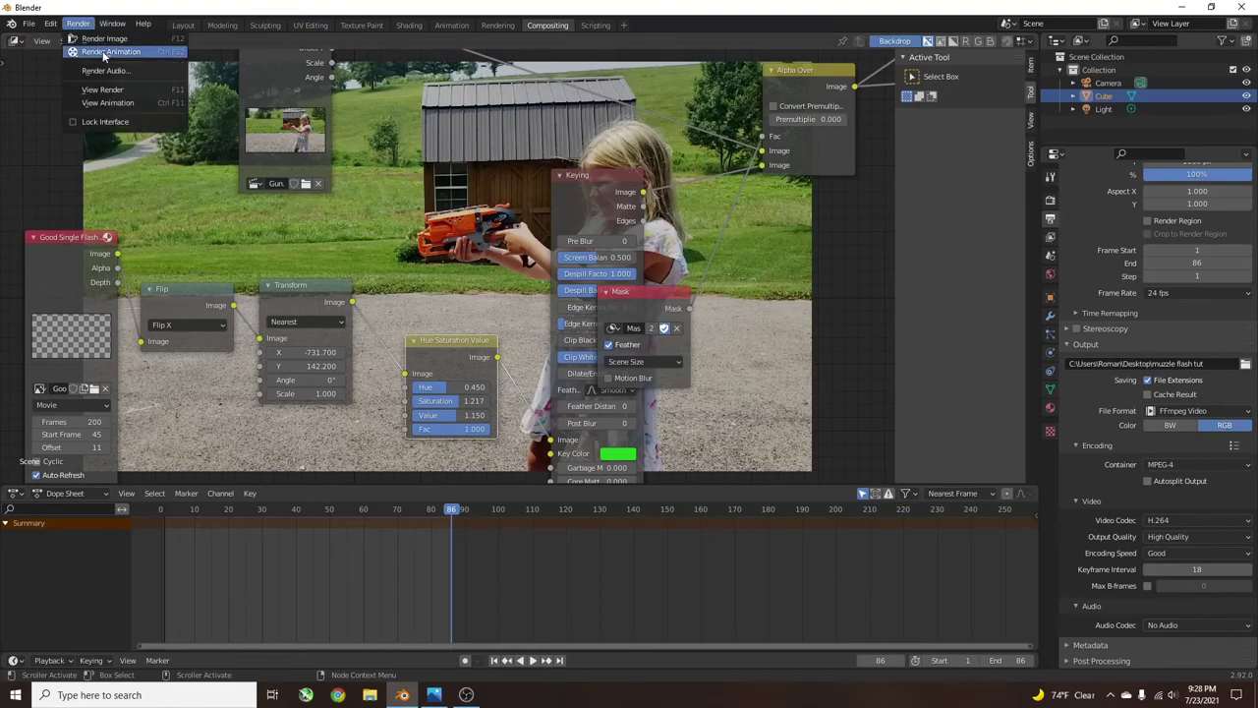
{"action": "left_click", "coordinate": [103, 53]}
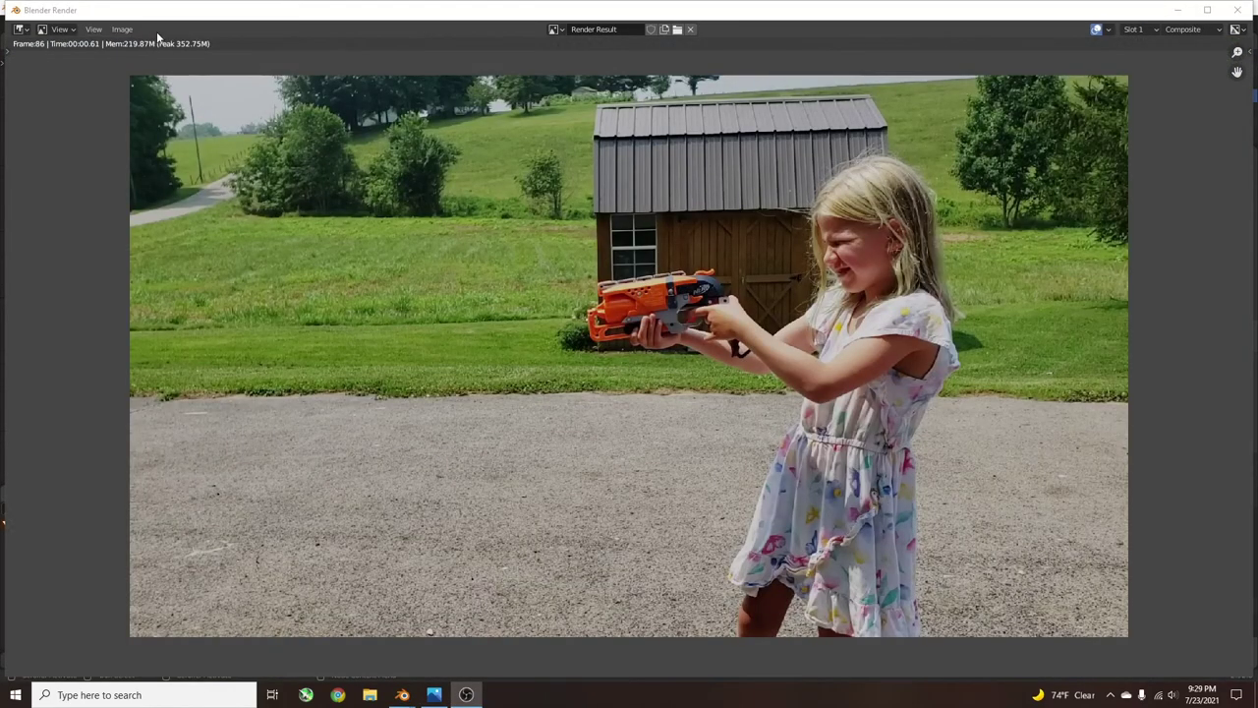
{"action": "left_click", "coordinate": [1237, 10]}
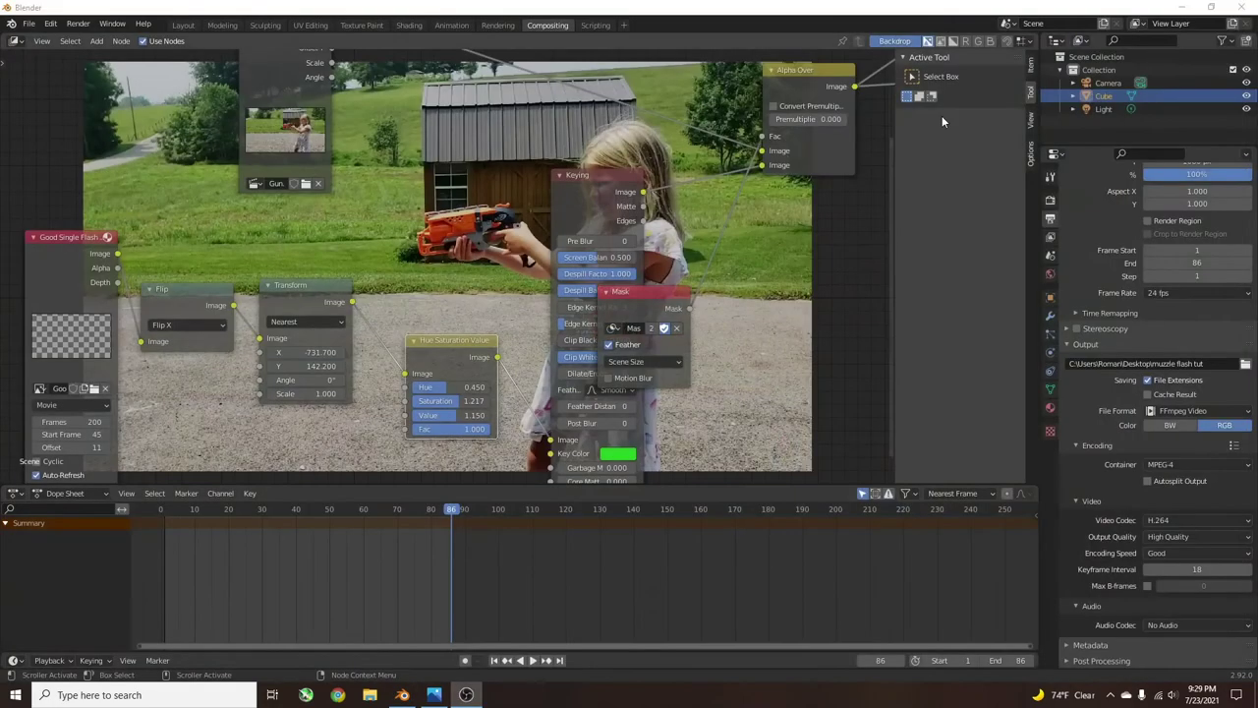
Step: Switch to the desktop, move the two rendered videos apart and play "muzzle flash tut0001-0086"
{"action": "left_click", "coordinate": [1184, 7]}
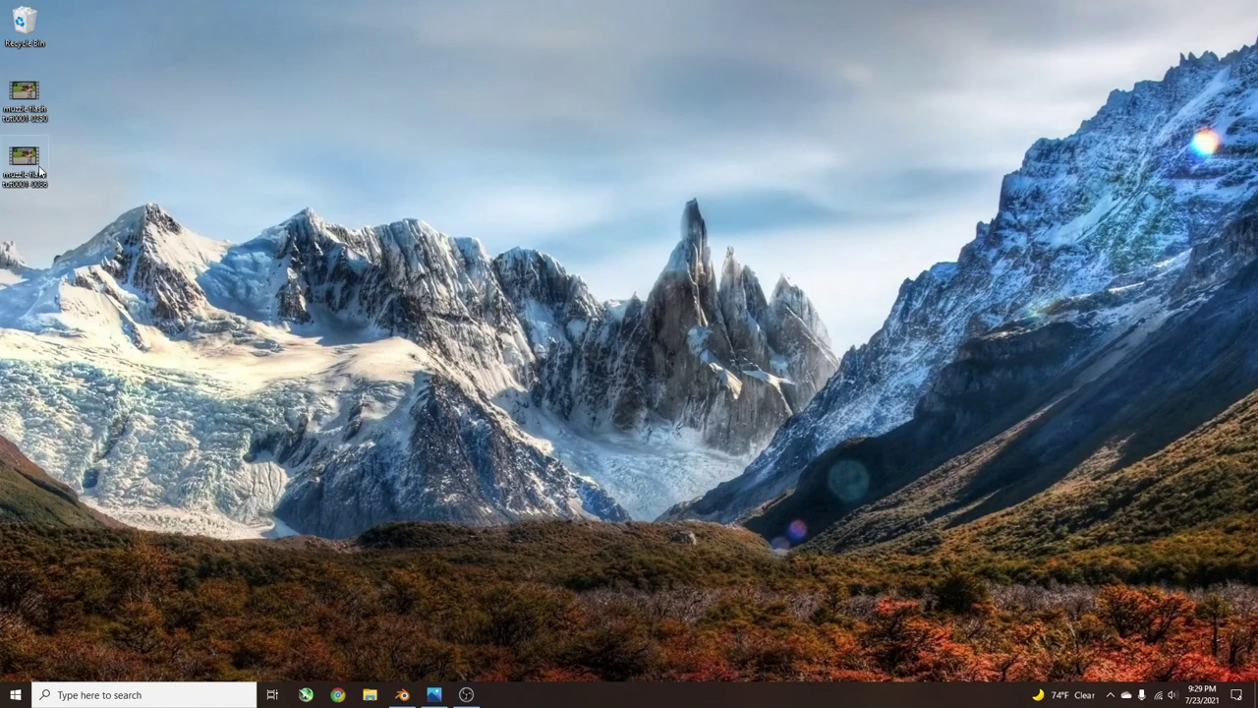
{"action": "left_click_drag", "start_coordinate": [63, 228], "coordinate": [14, 76]}
{"action": "left_click_drag", "start_coordinate": [23, 93], "coordinate": [383, 118]}
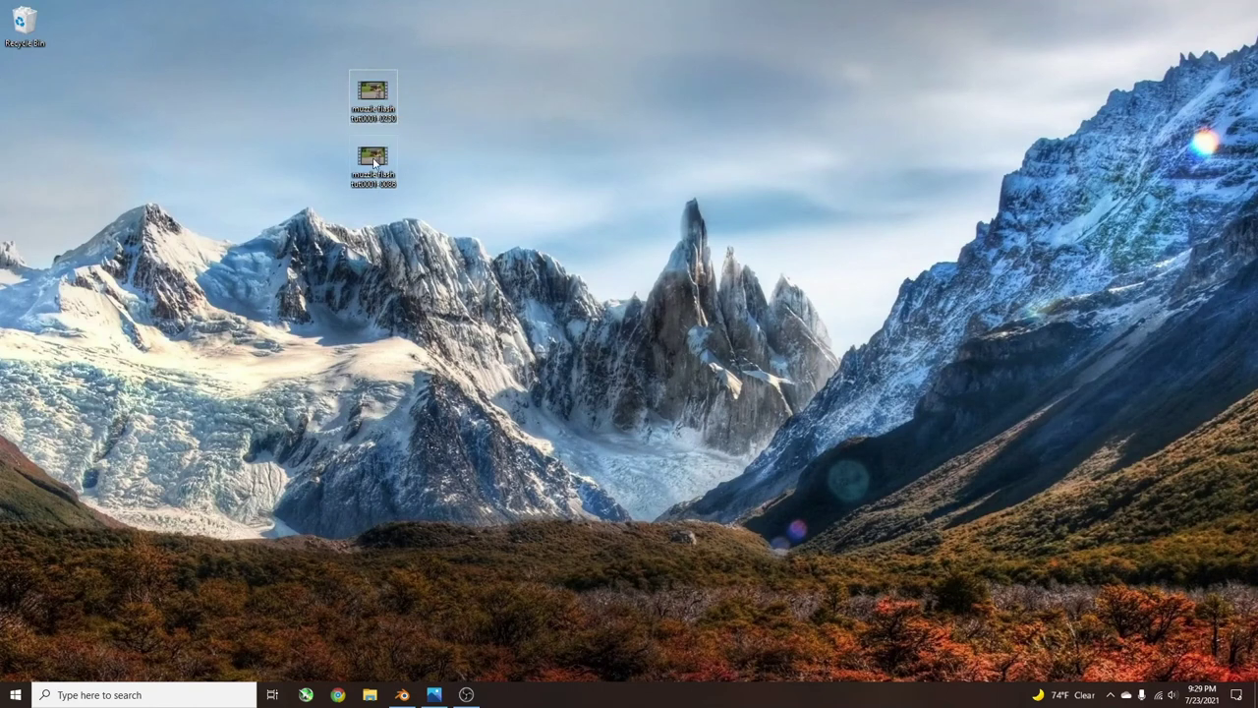
{"action": "left_click_drag", "start_coordinate": [374, 162], "coordinate": [422, 226]}
{"action": "left_click_drag", "start_coordinate": [397, 111], "coordinate": [149, 111]}
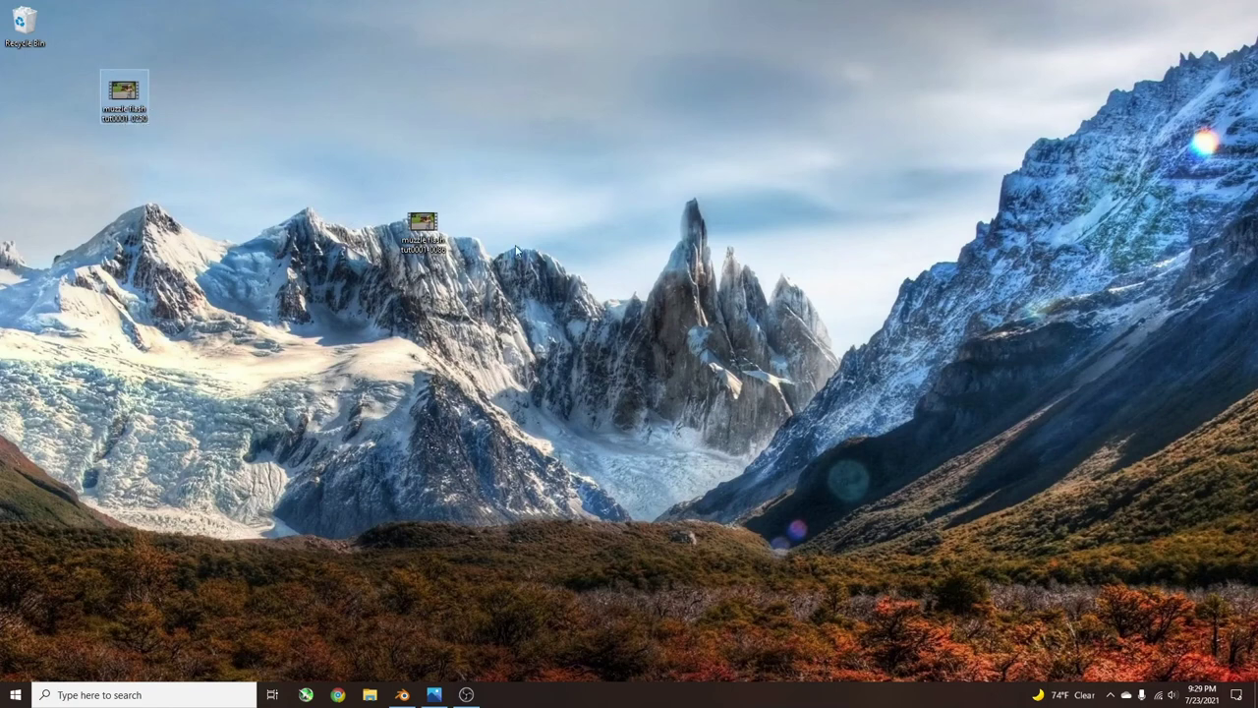
{"action": "left_click", "coordinate": [422, 226]}
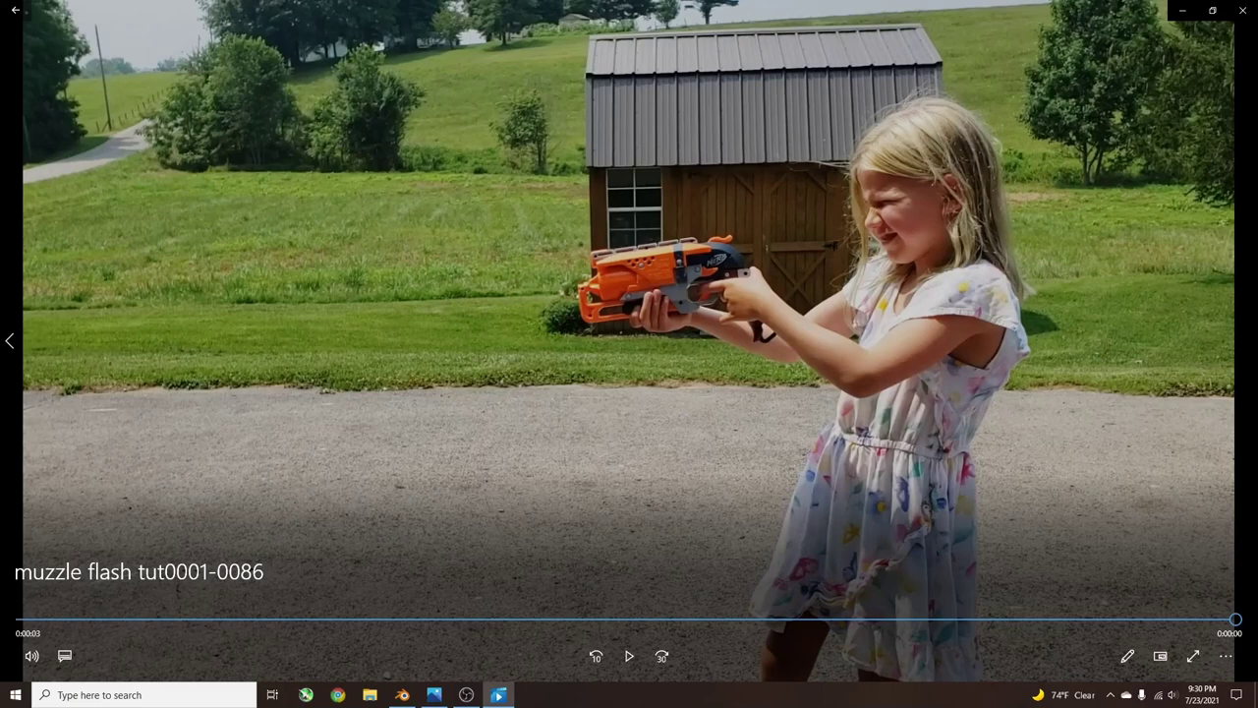
Step: Switch to Photos, examine the node setups in "Muzzle Flash with mask.PNG" and "Muzzle Flash.PNG" up close, and close the viewer
{"action": "left_click", "coordinate": [433, 695]}
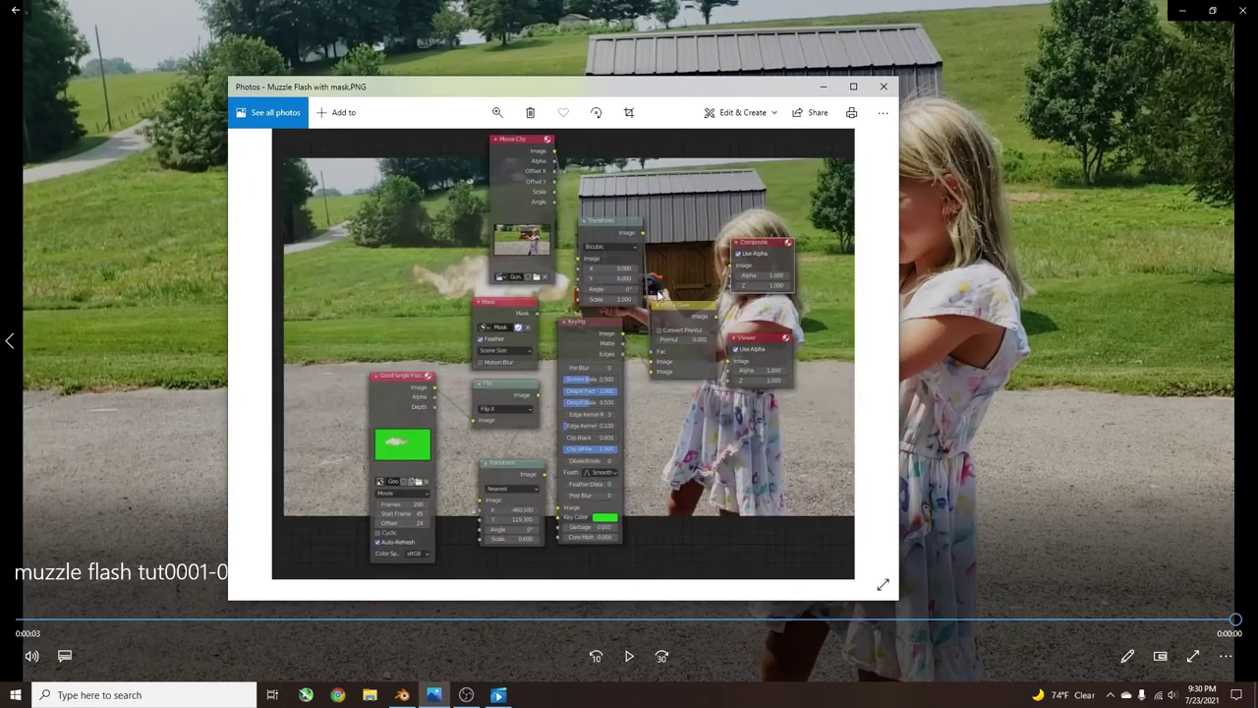
{"action": "scroll", "coordinate": [658, 295], "scroll_direction": "up", "scroll_amount": 1}
{"action": "scroll", "coordinate": [659, 304], "scroll_direction": "down", "scroll_amount": 2}
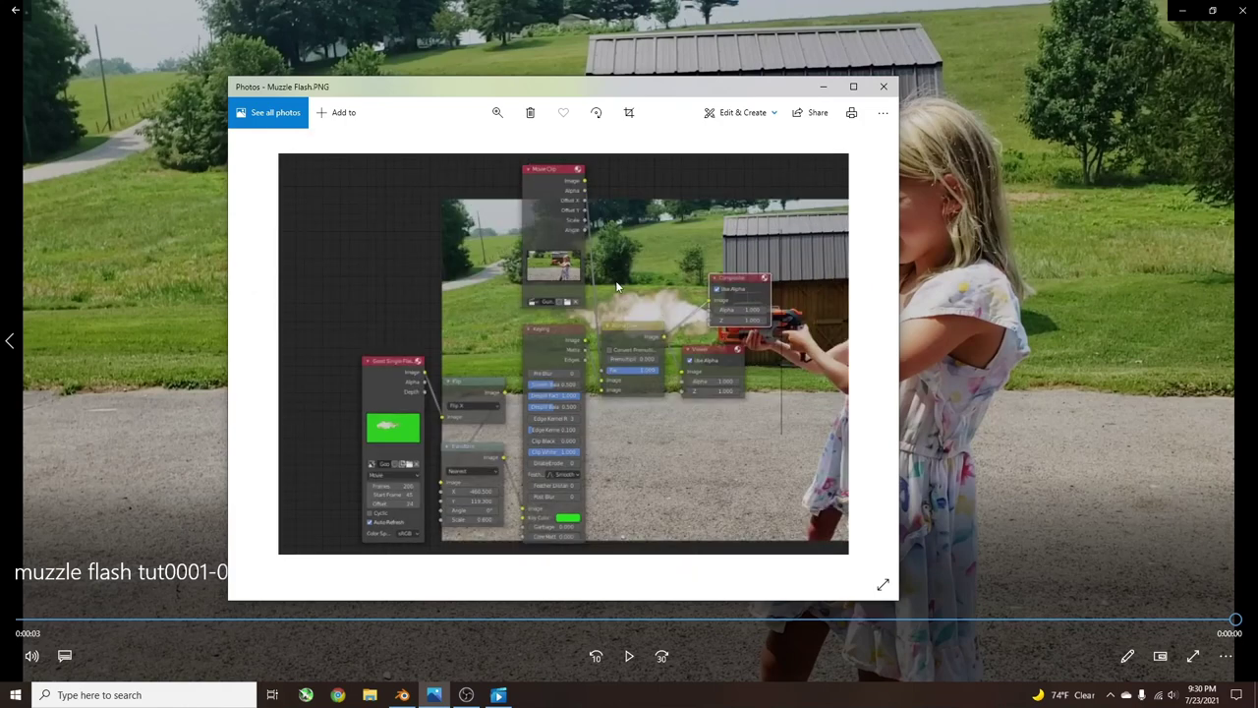
{"action": "scroll", "coordinate": [613, 279], "scroll_direction": "up", "scroll_amount": 3, "text": "ctrl"}
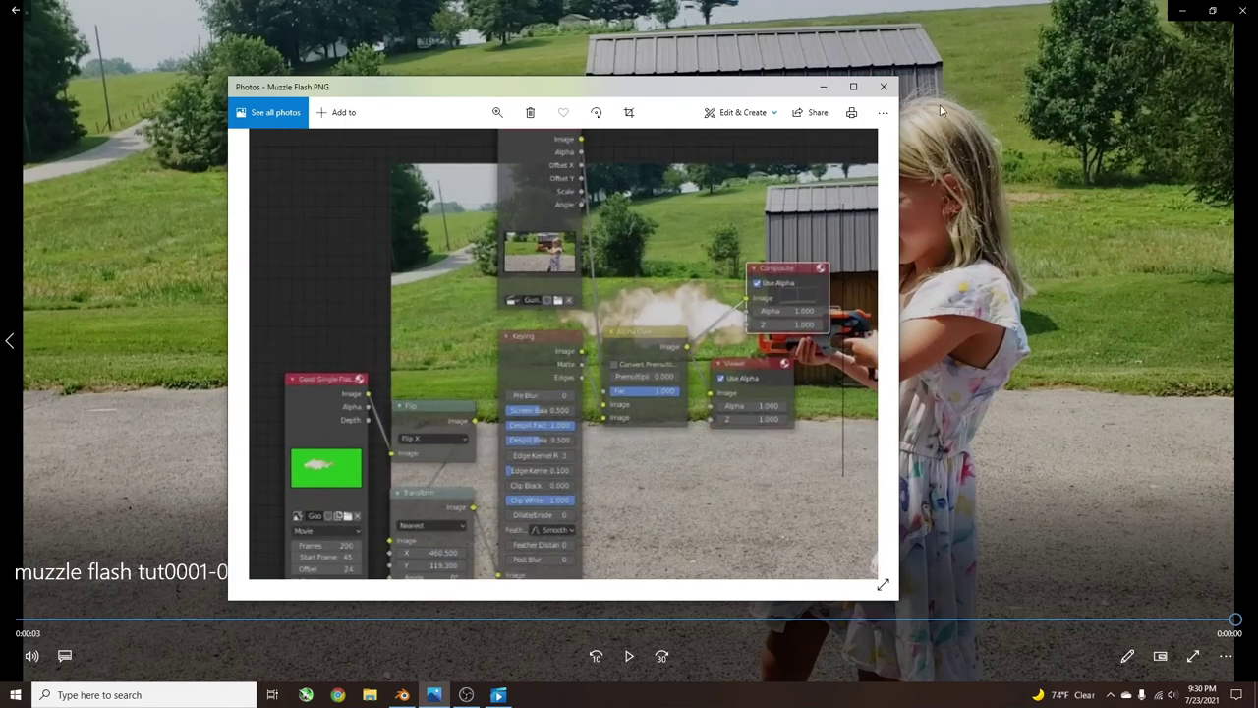
{"action": "left_click", "coordinate": [853, 86]}
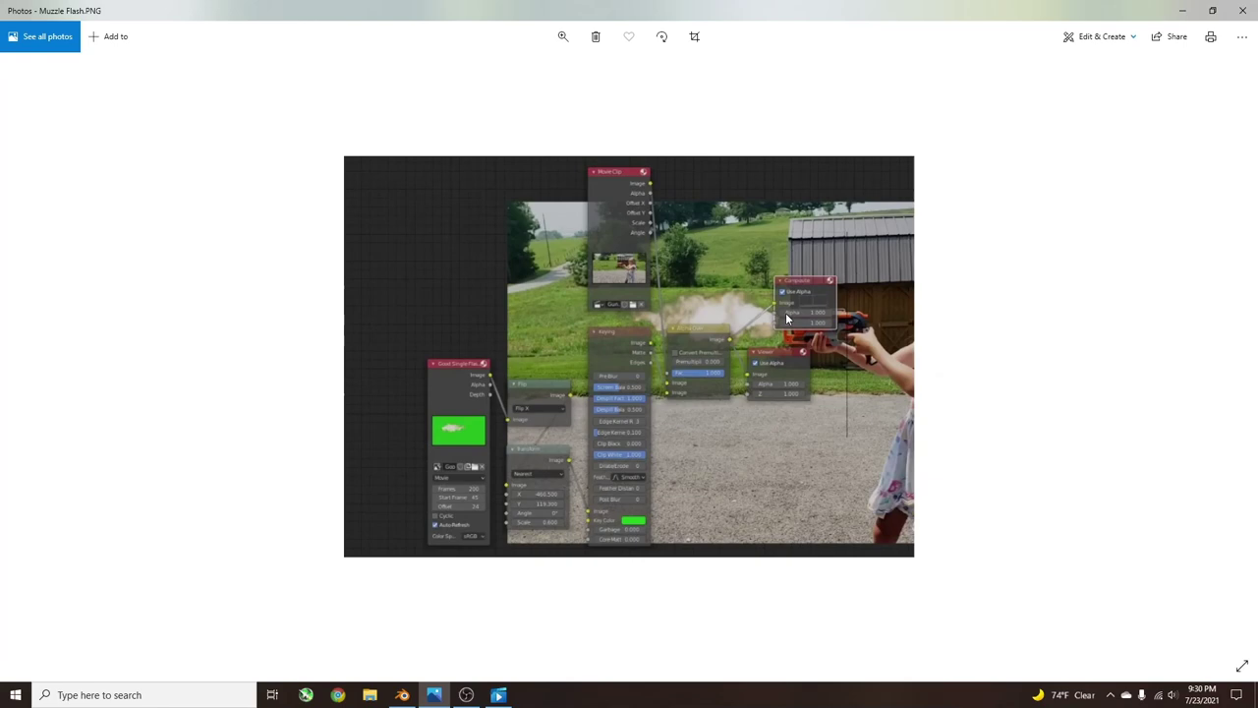
{"action": "scroll", "coordinate": [801, 321], "scroll_direction": "up", "scroll_amount": 3, "text": "ctrl"}
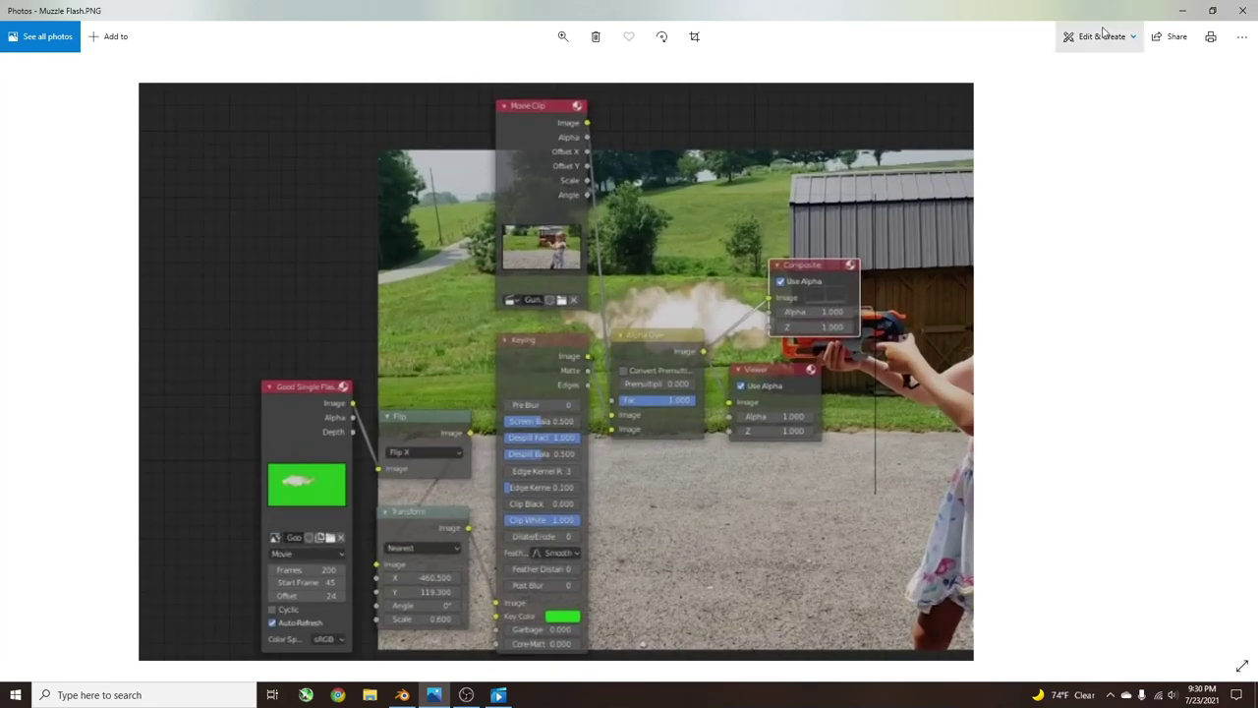
{"action": "left_click", "coordinate": [1242, 10]}
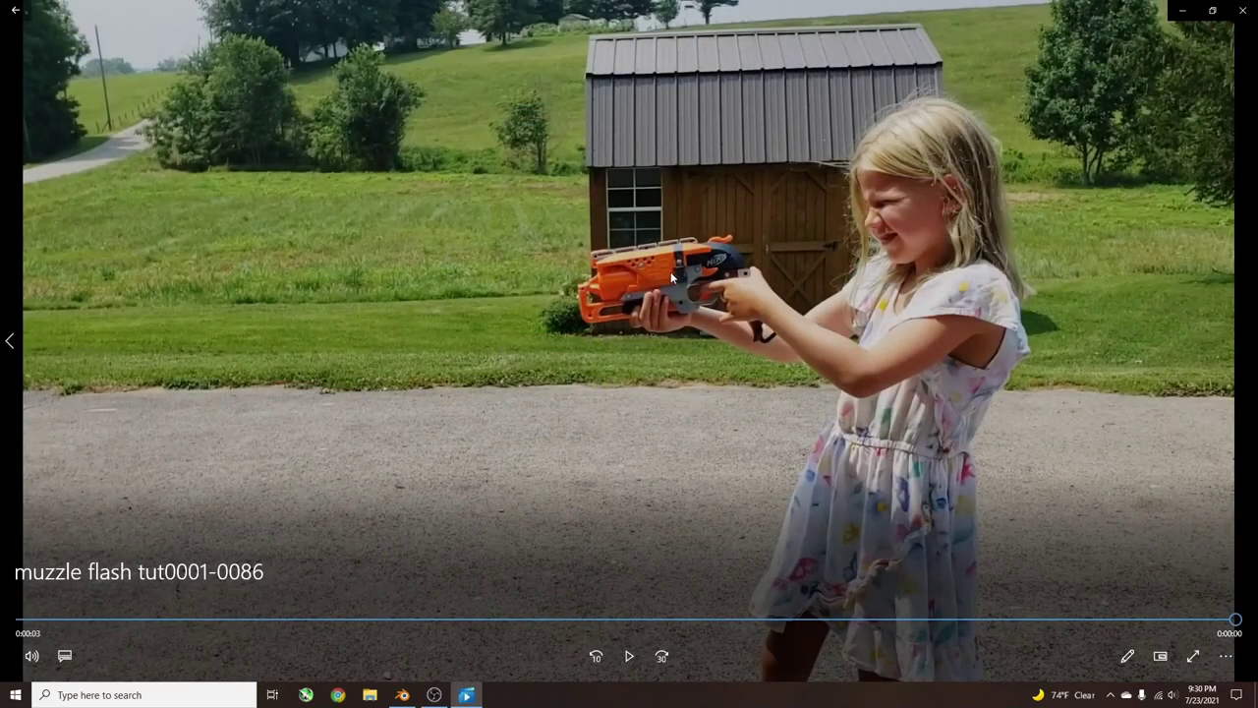